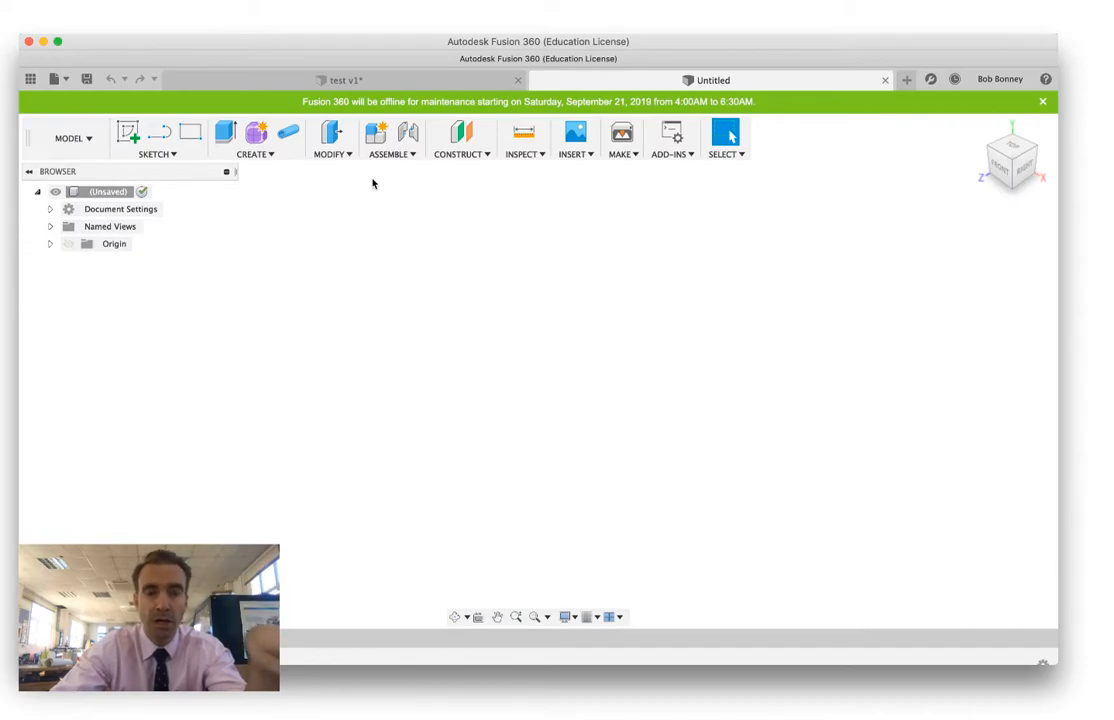
Sketch a 100 mm by 100 mm two-point rectangle on the horizontal ground plane, enclosing the origin
click(128, 134)
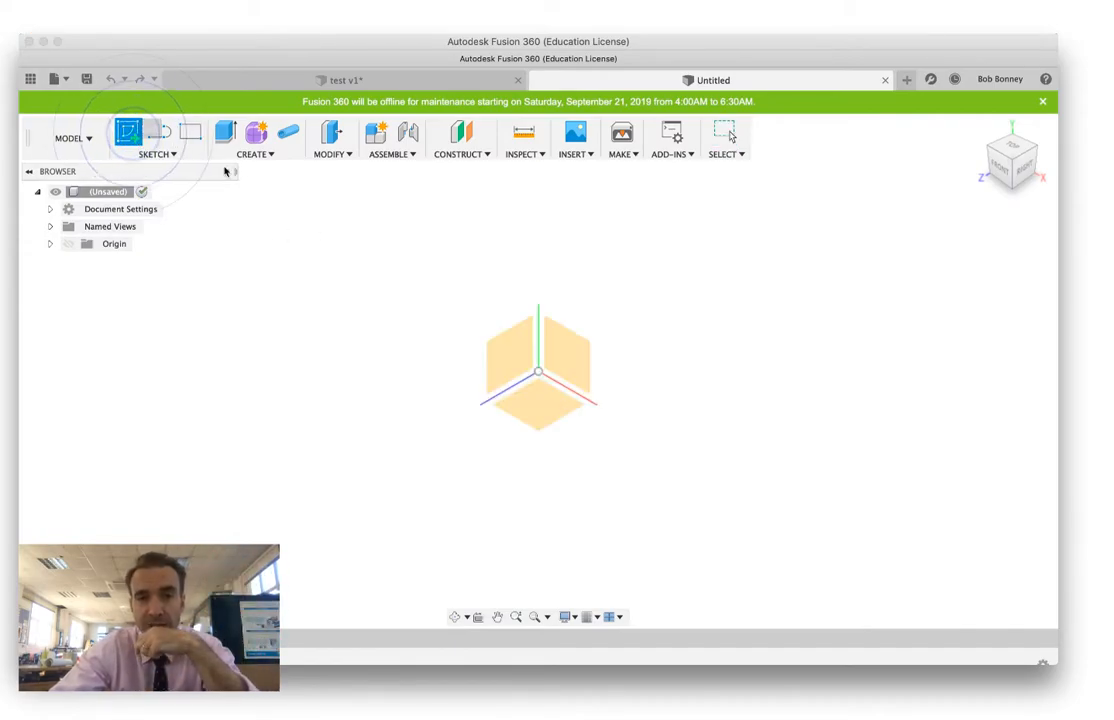
click(536, 406)
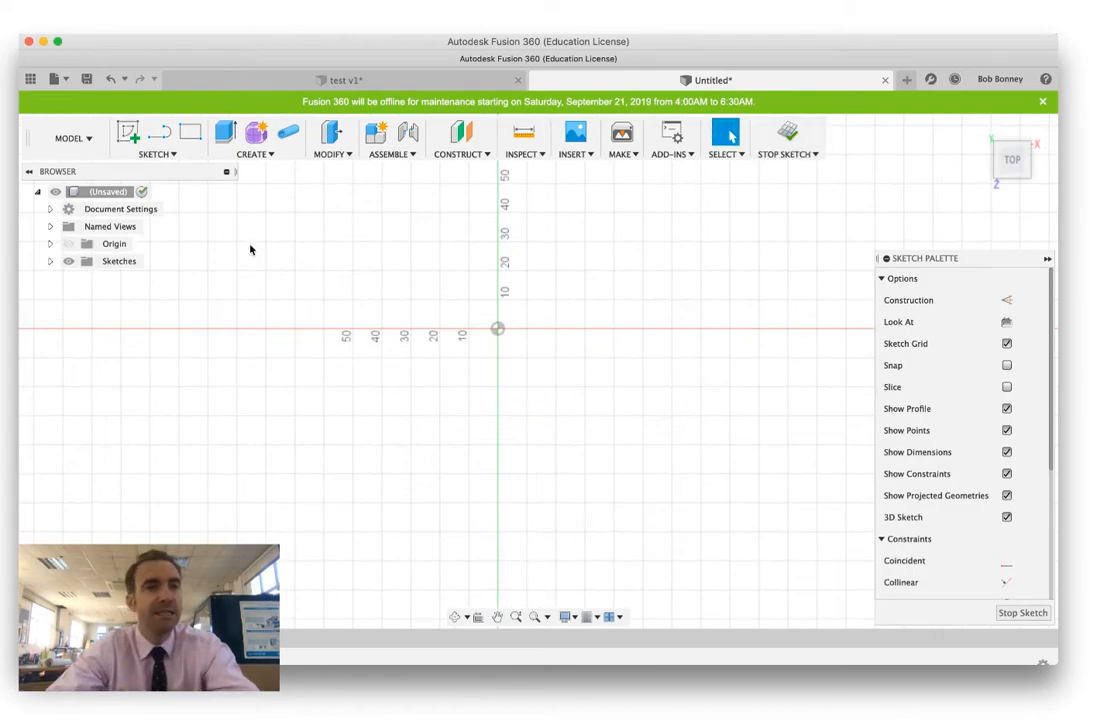
click(157, 152)
click(157, 203)
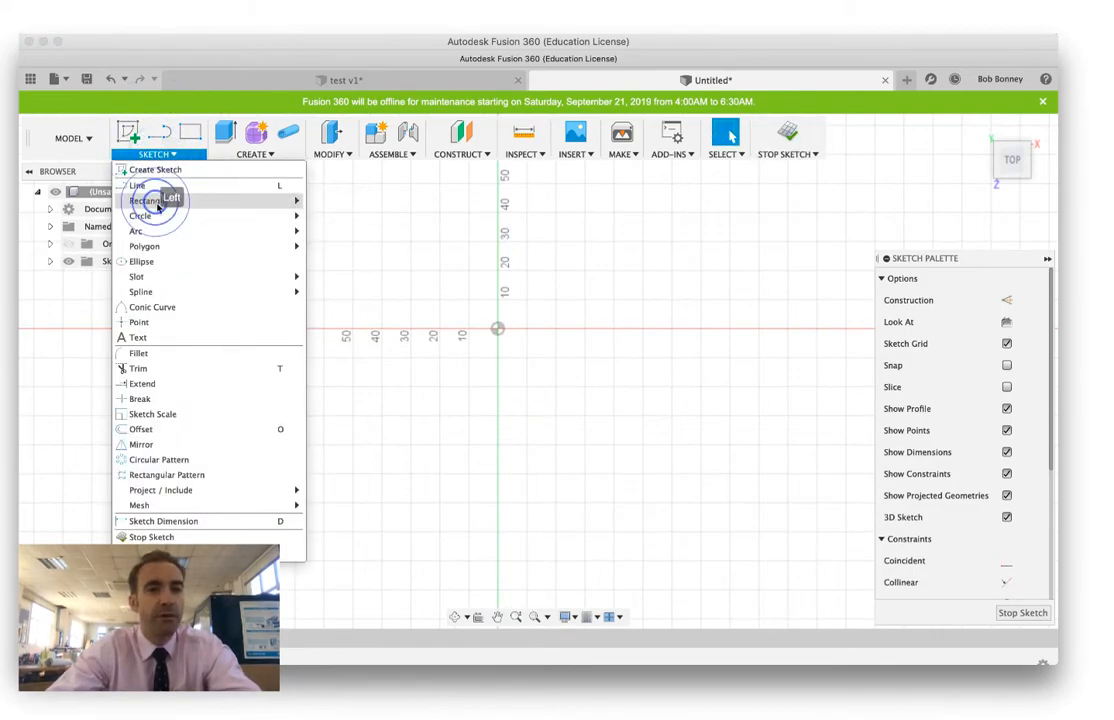
click(310, 201)
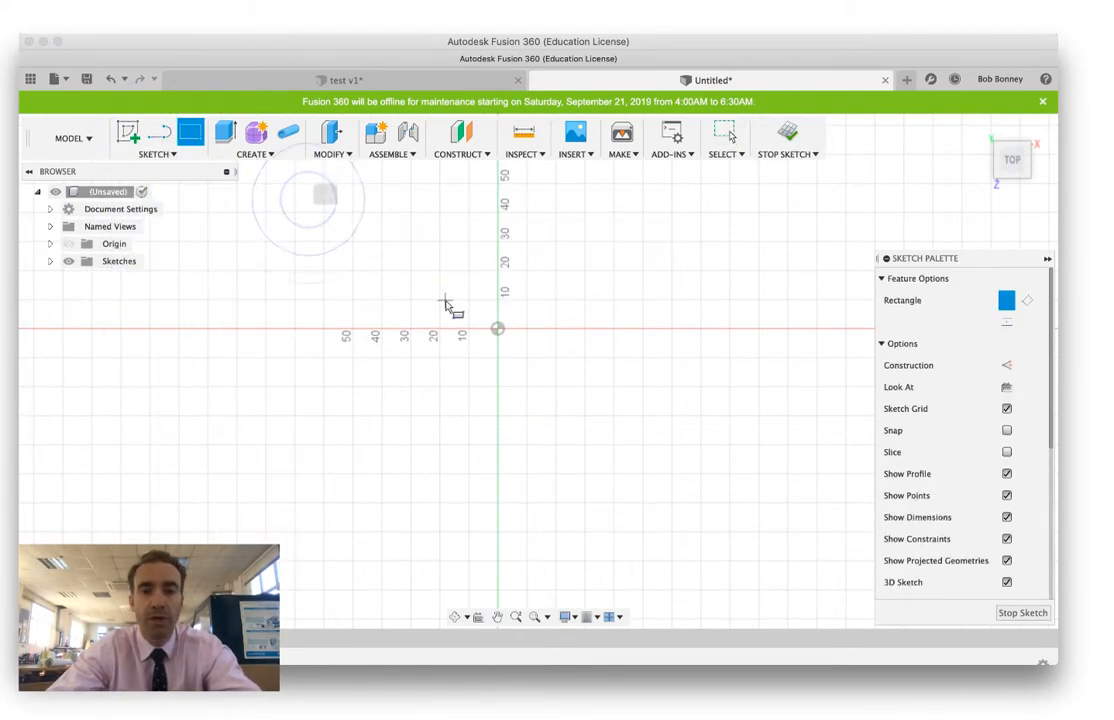
click(385, 247)
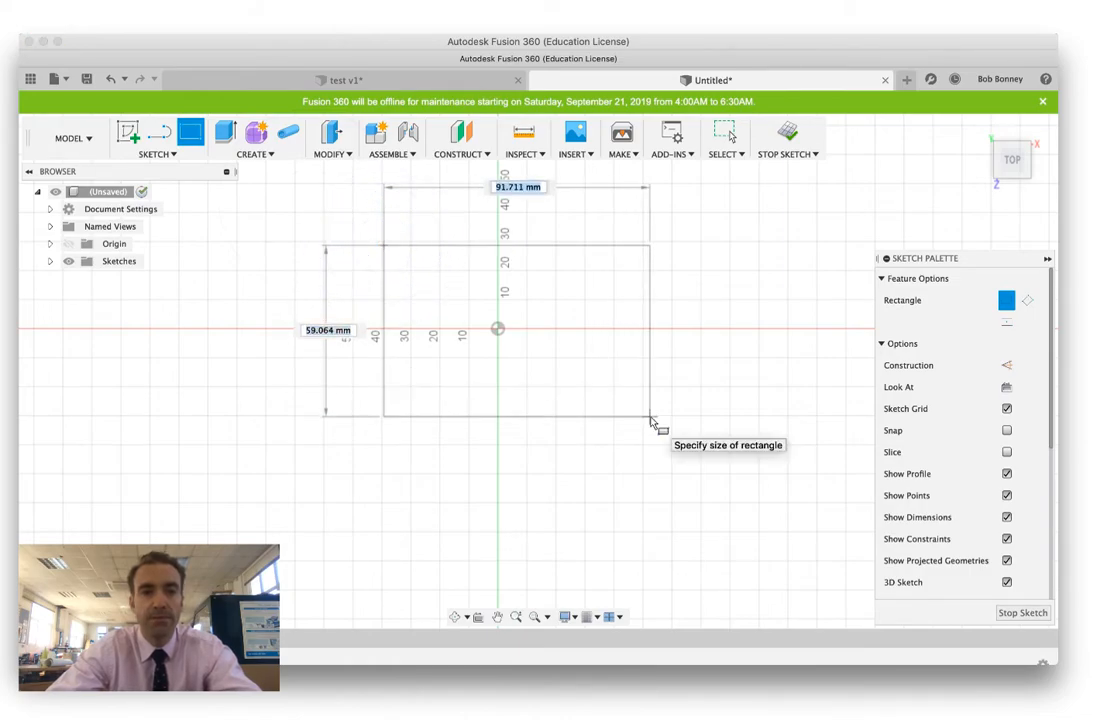
key(Tab)
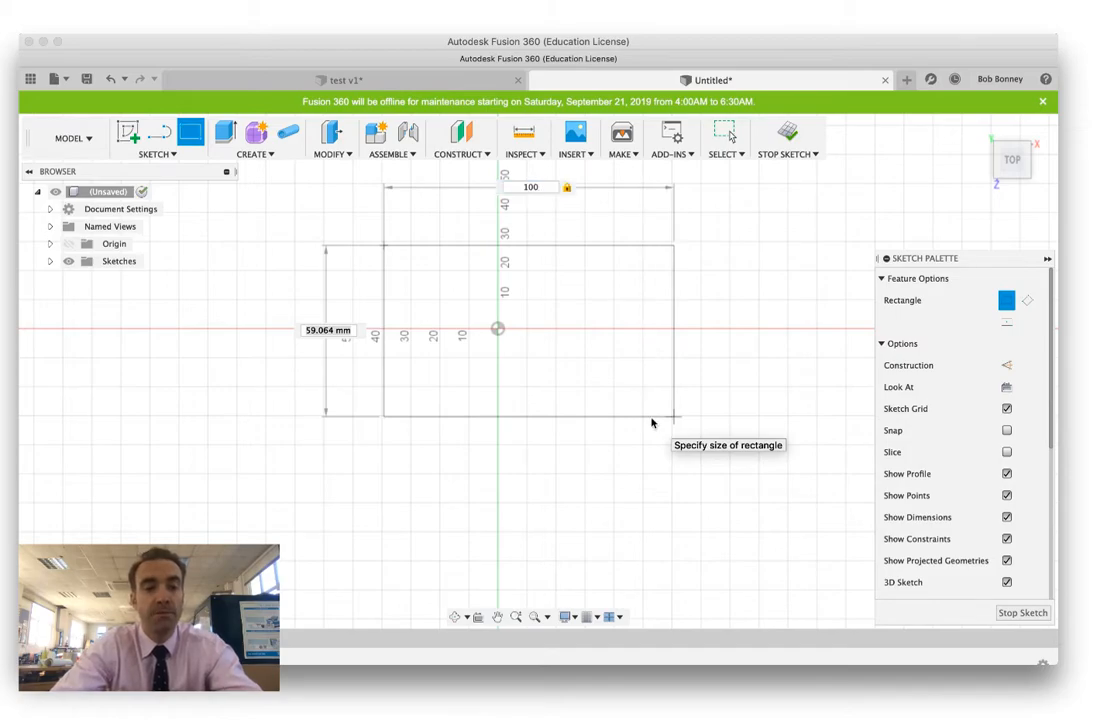
text(100)
key(Tab)
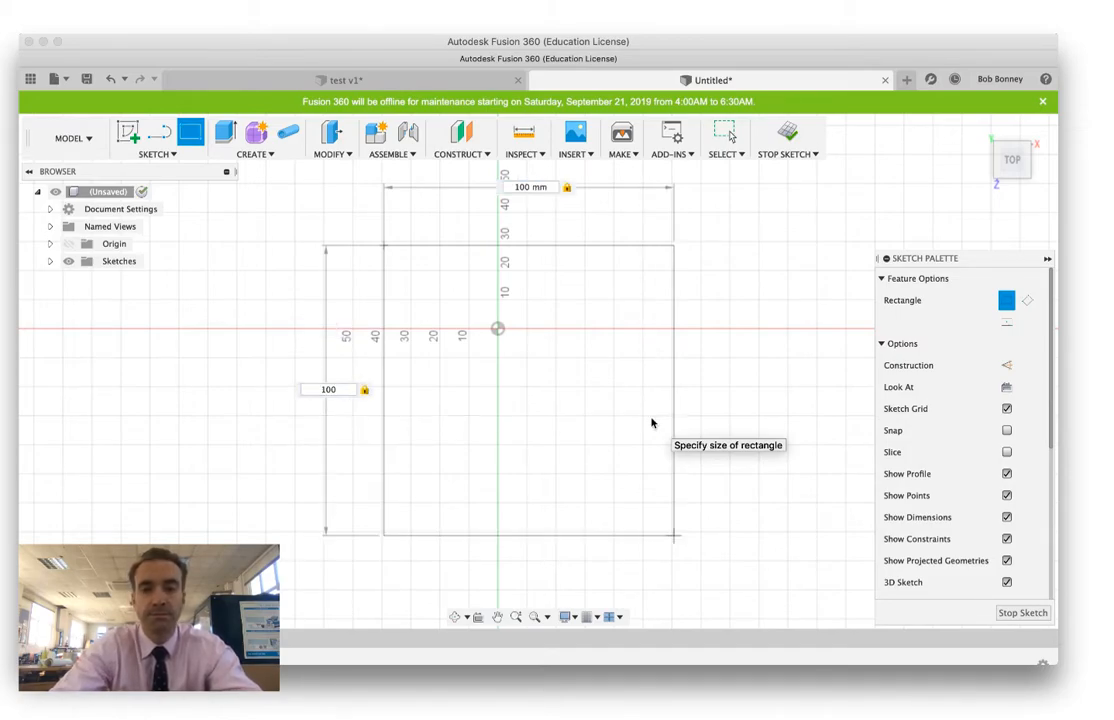
key(Return)
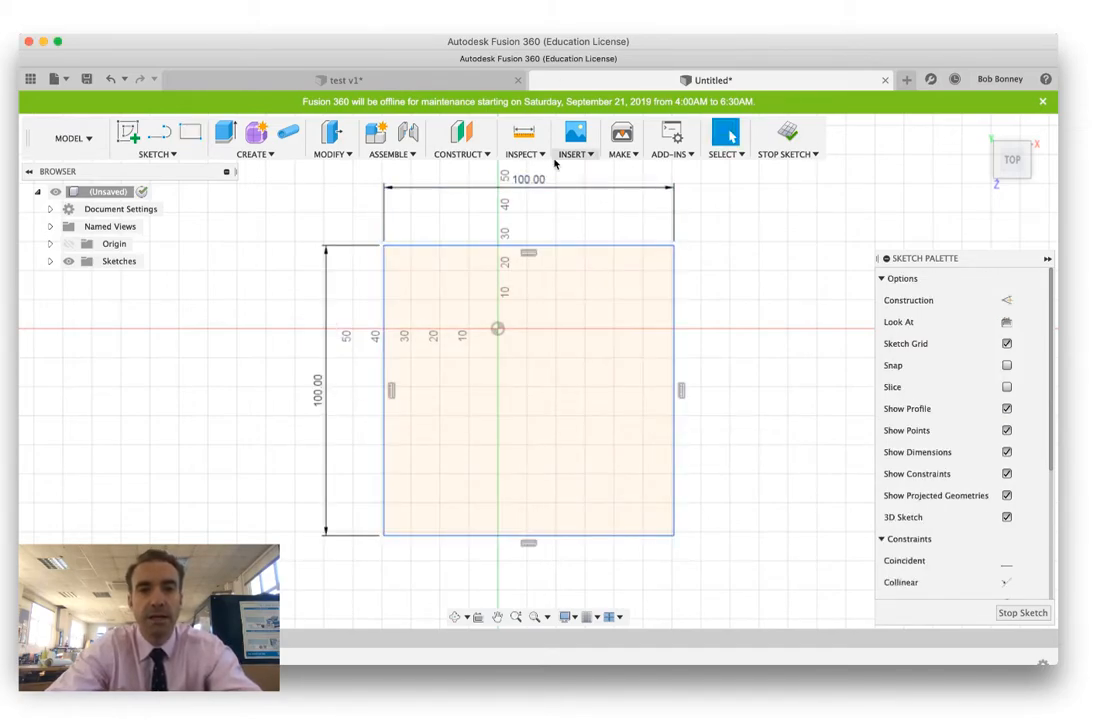
click(606, 20)
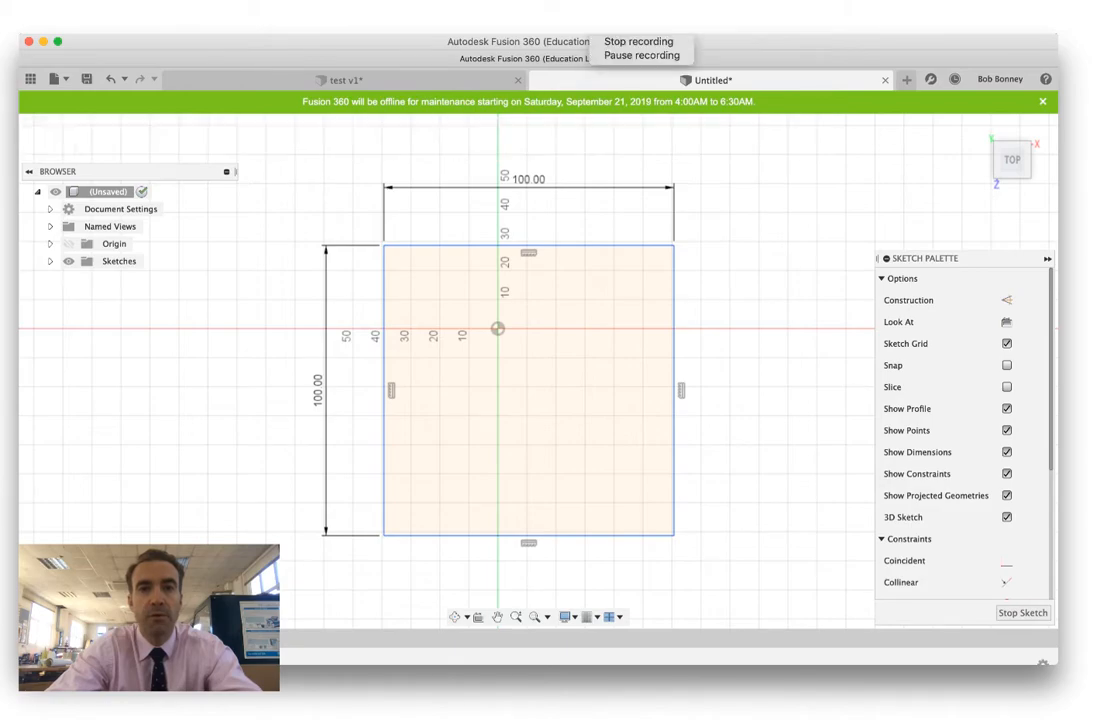
click(607, 54)
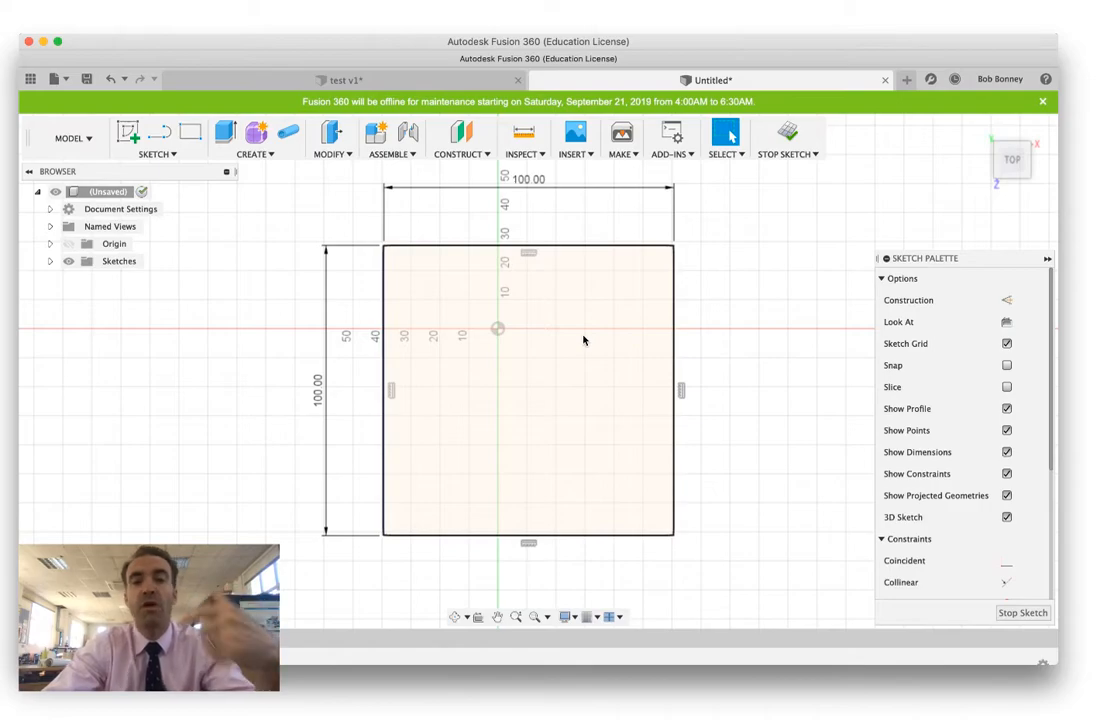
Finish the sketch and extrude the square profile upward about 58.6 mm as a new body
click(791, 138)
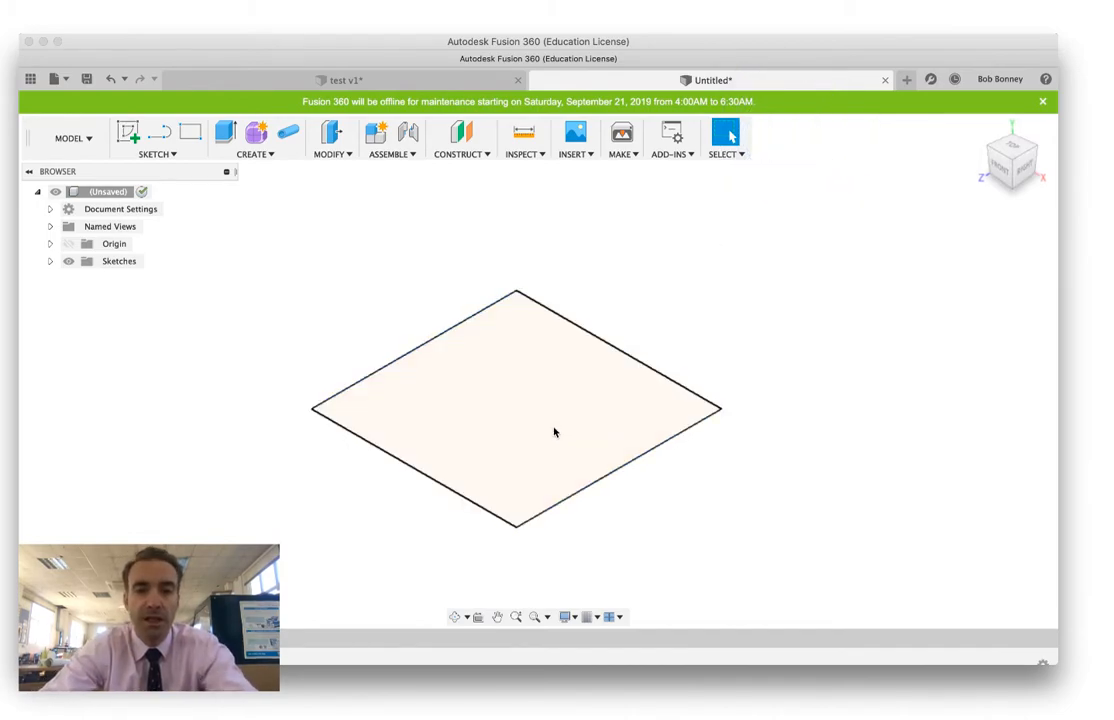
click(556, 428)
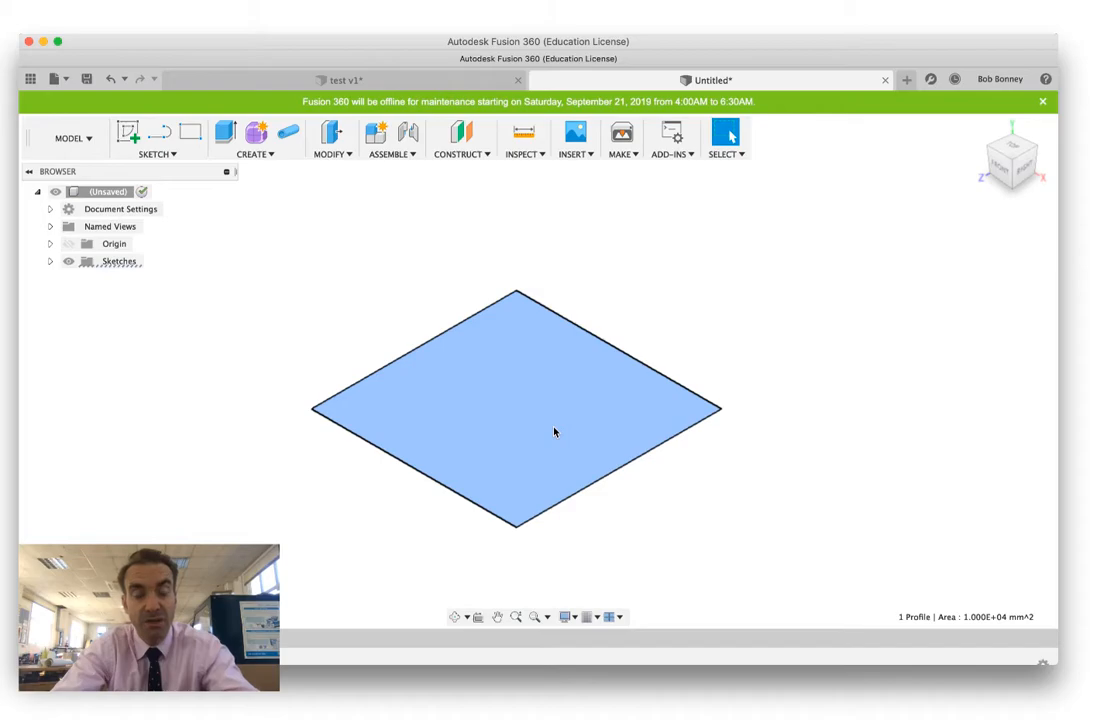
key(e)
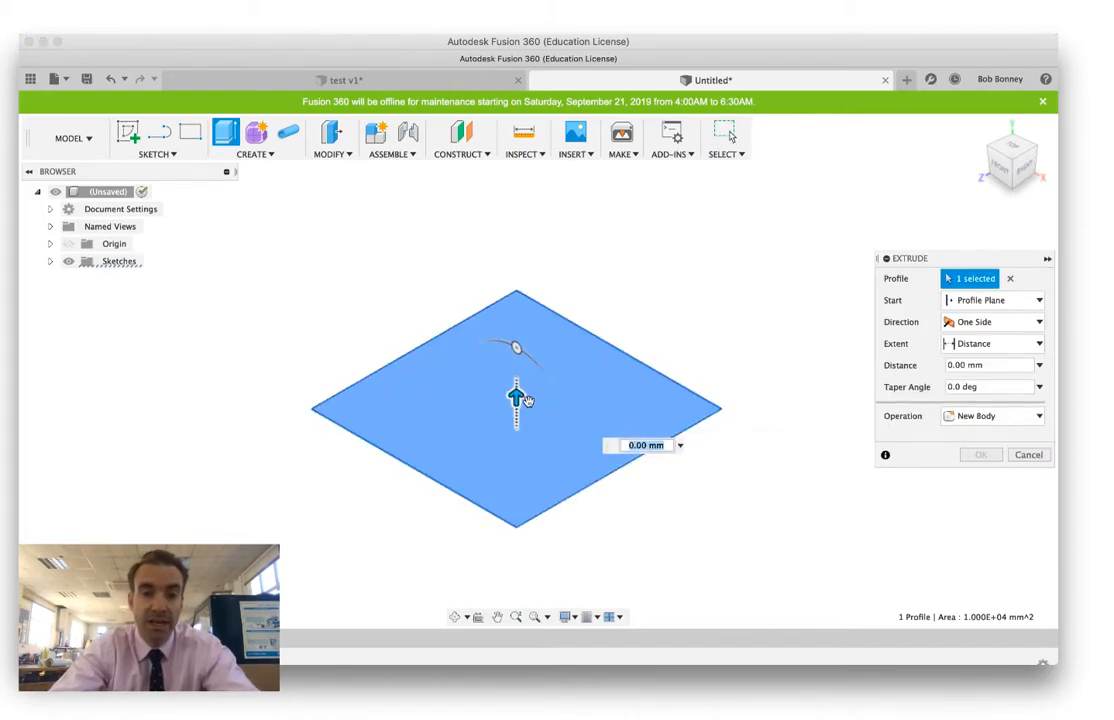
drag(524, 355, 522, 260)
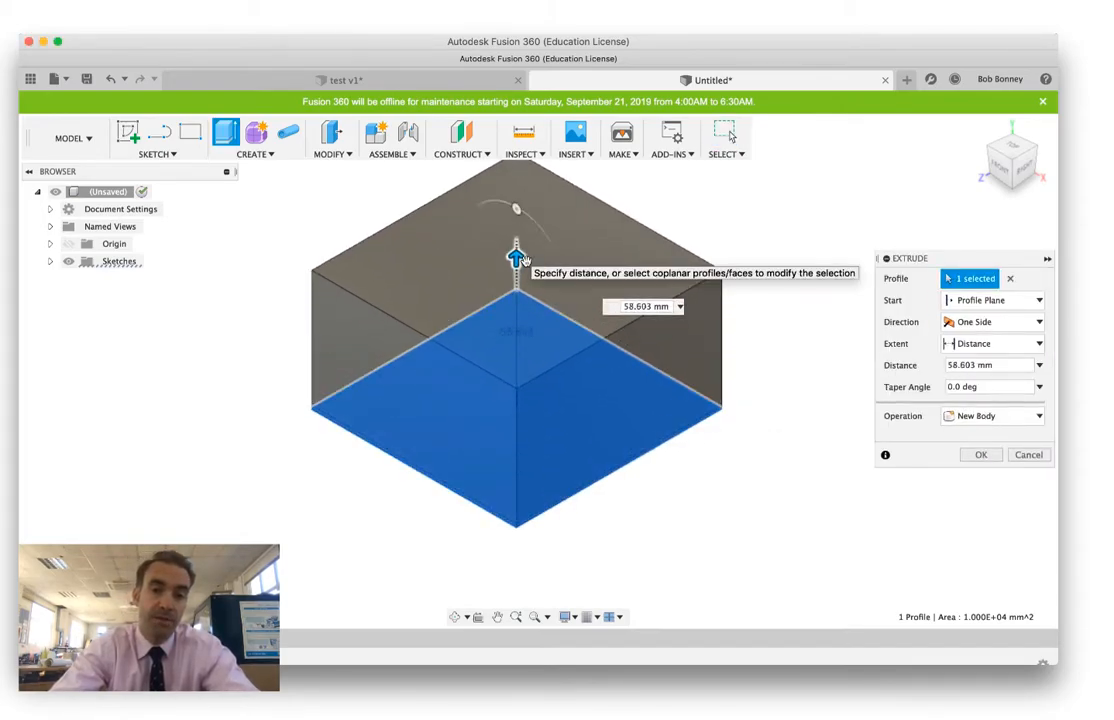
key(Return)
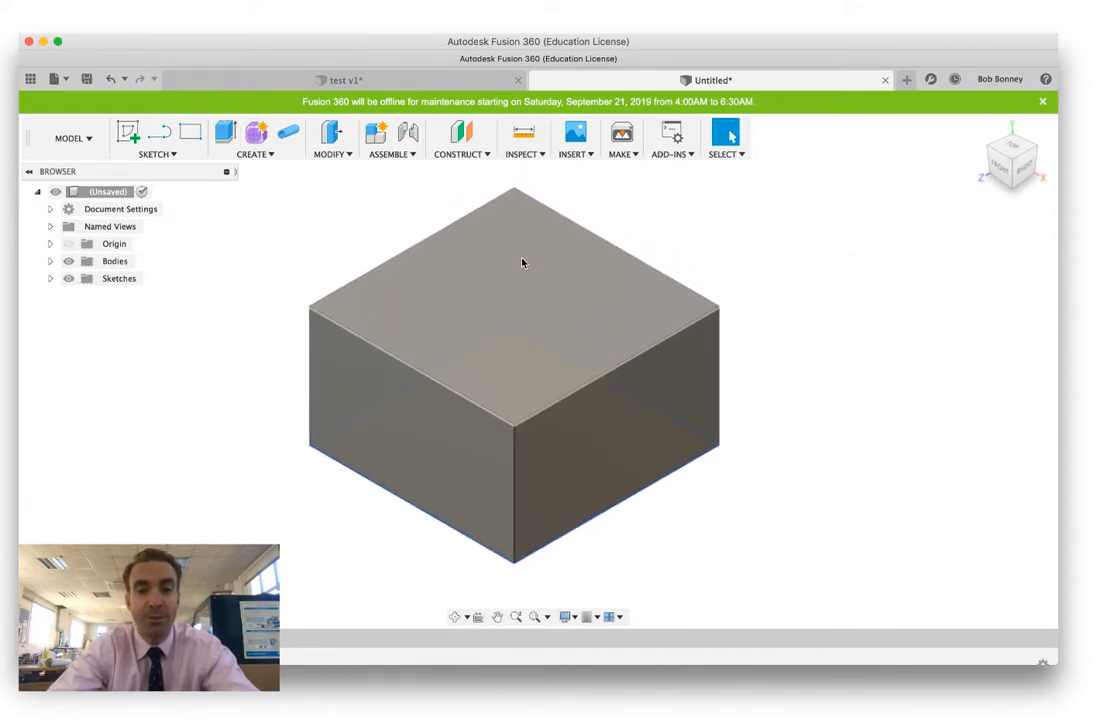
scroll(521, 258, down, 2)
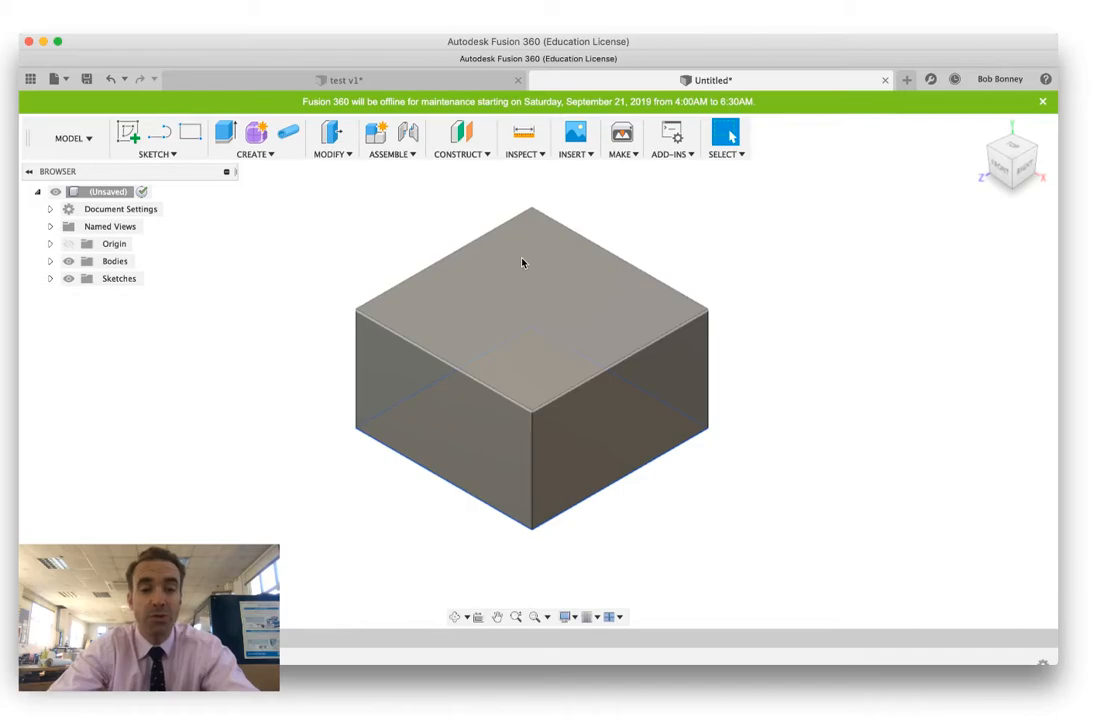
key(f)
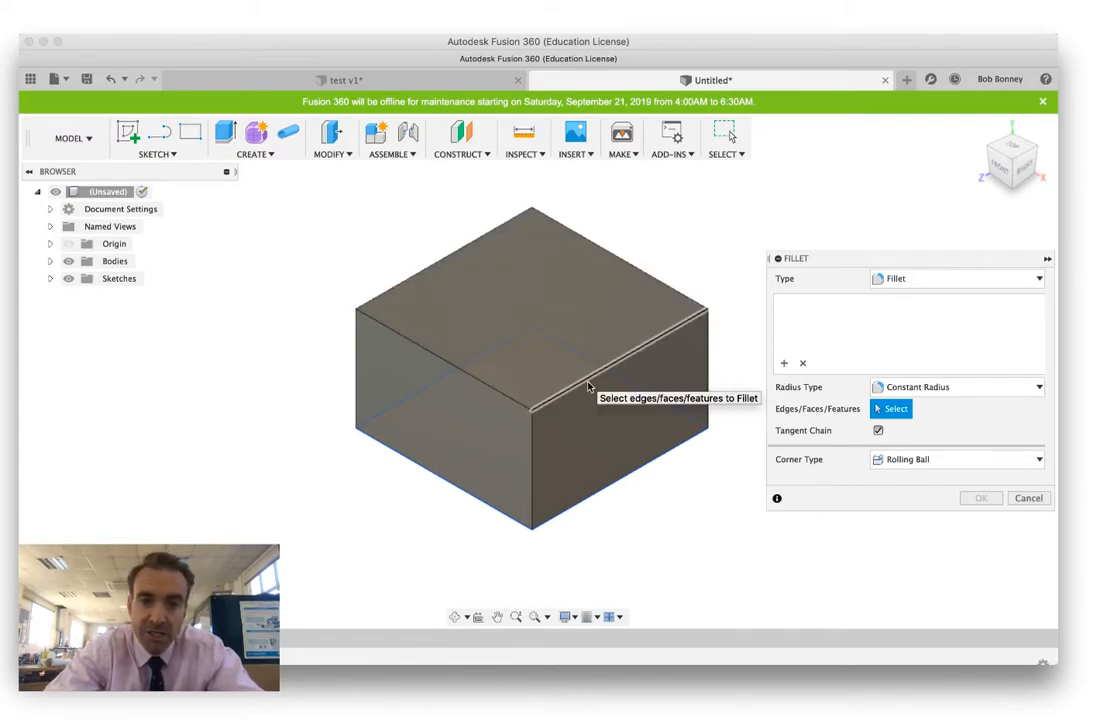
click(589, 385)
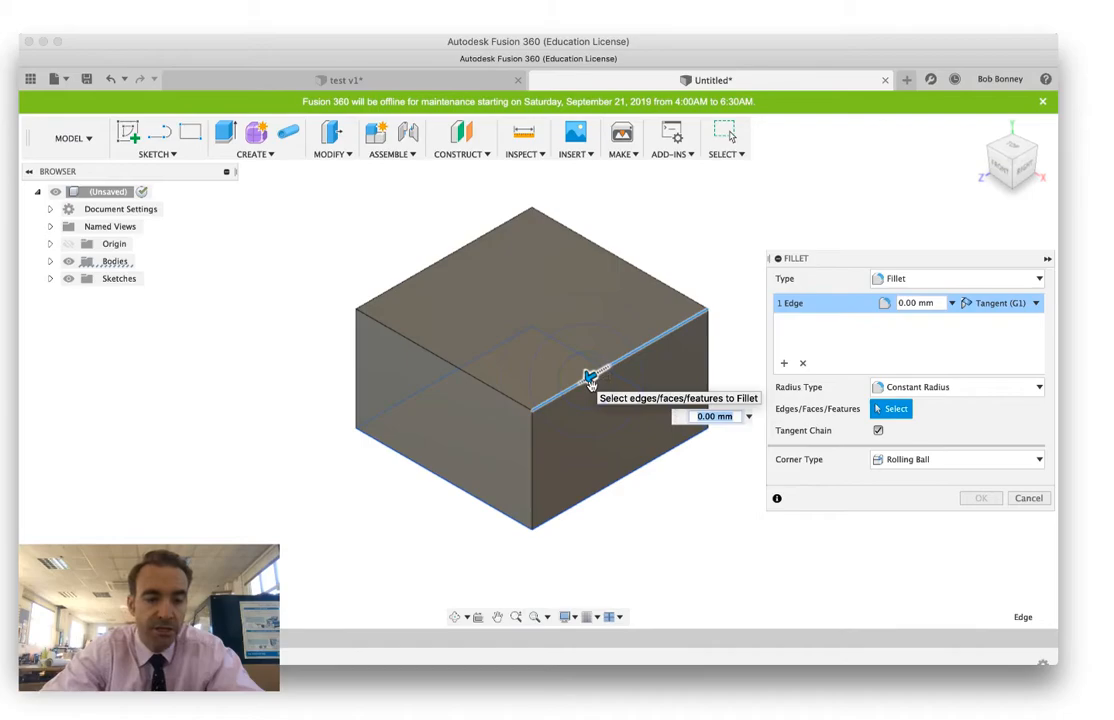
click(488, 389)
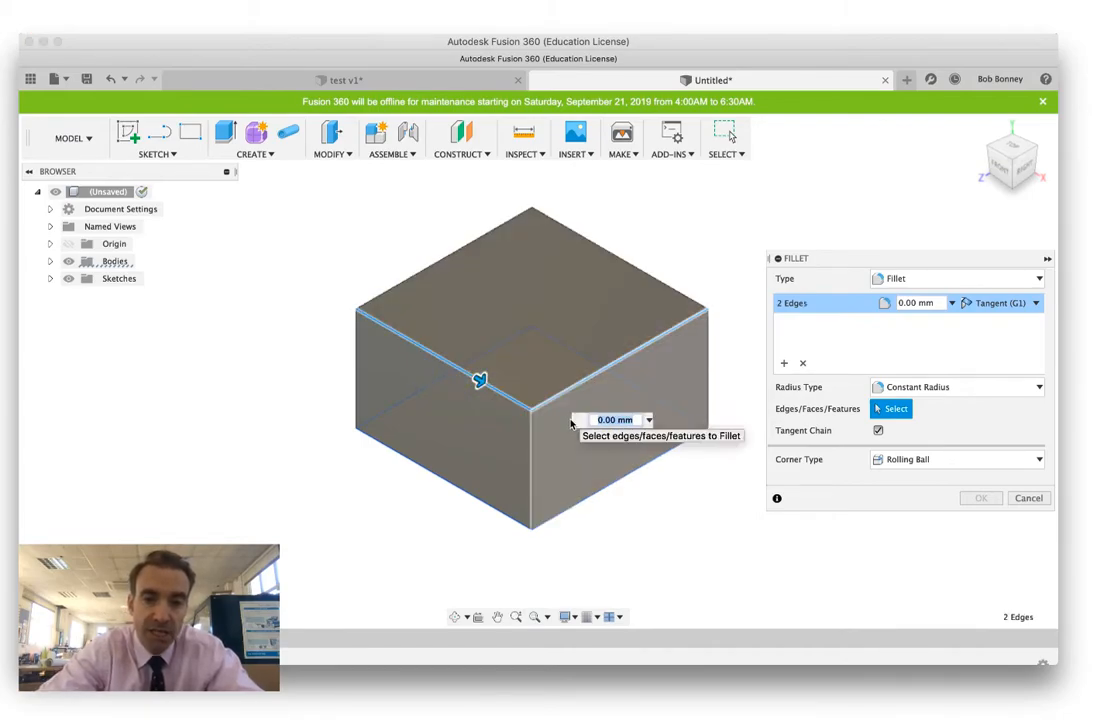
mouse_move(480, 381)
mouse_down()
mouse_move(503, 402)
mouse_move(490, 385)
mouse_move(484, 395)
mouse_up()
key(Escape)
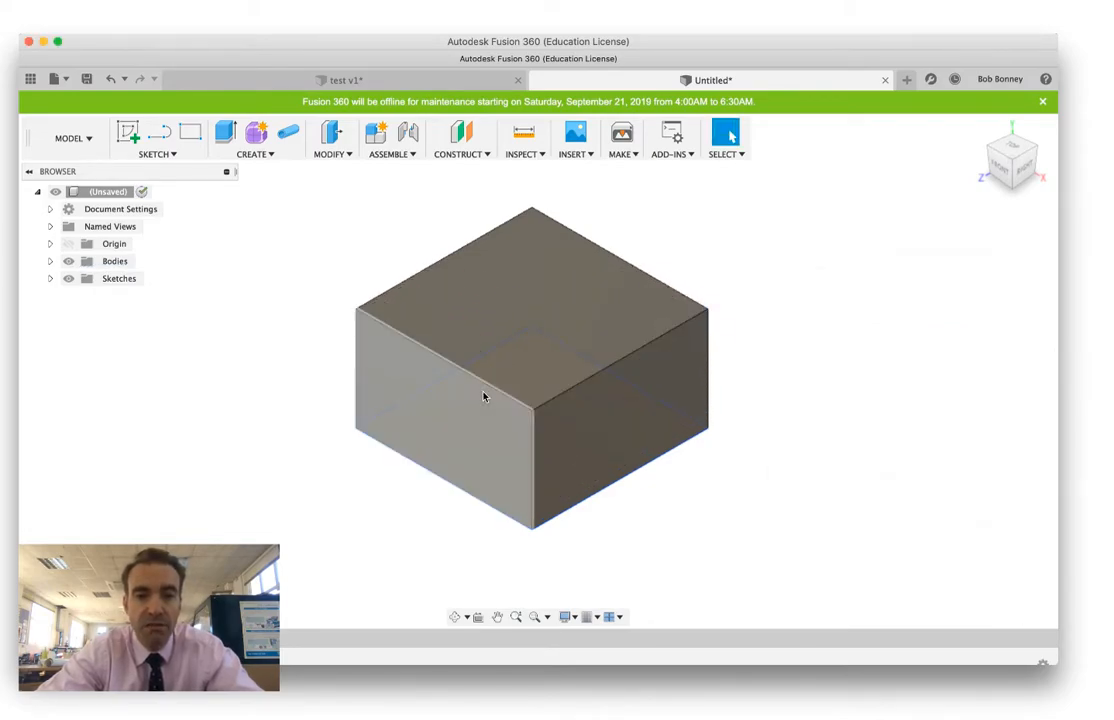
Fillet the block's right face, its upper edge and the top face's left edge with a radius of about 12.35 mm
click(607, 403)
key(f)
click(604, 369)
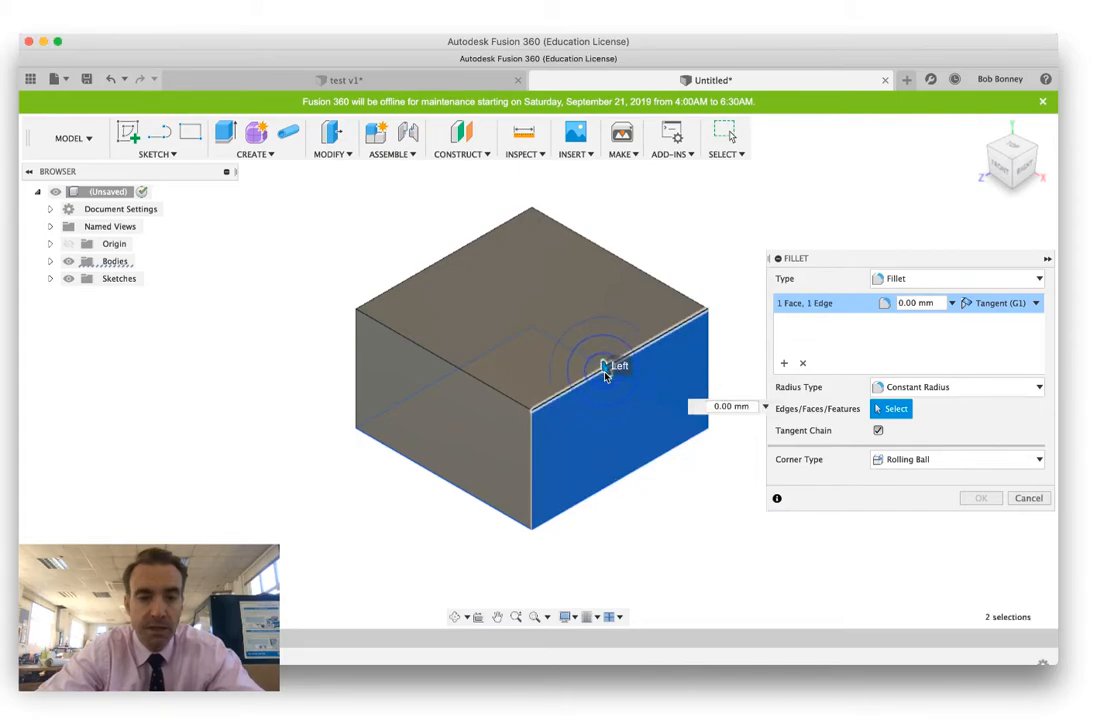
click(449, 262)
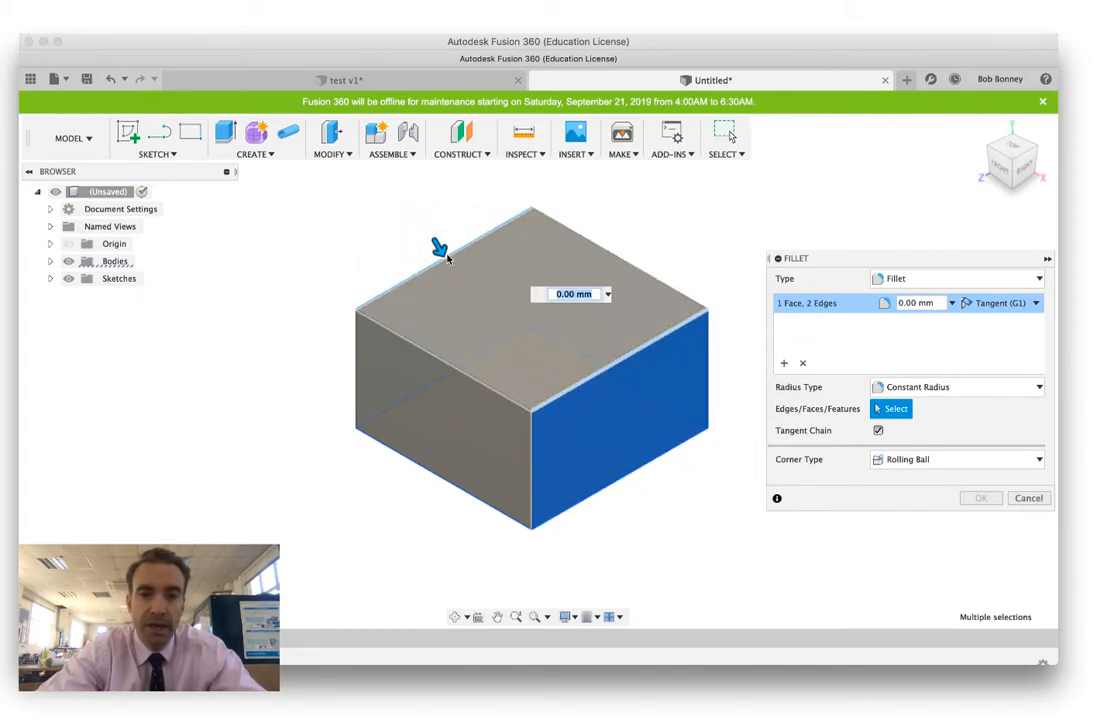
mouse_move(446, 254)
mouse_down()
mouse_move(462, 280)
mouse_move(451, 263)
mouse_up()
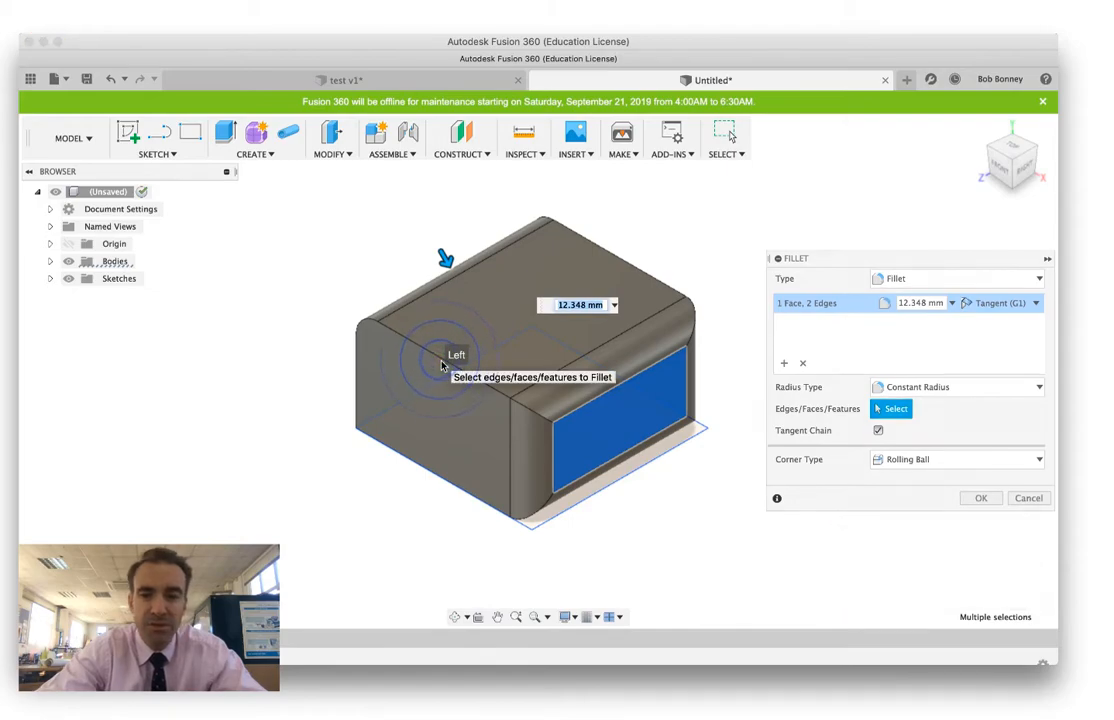
key(Return)
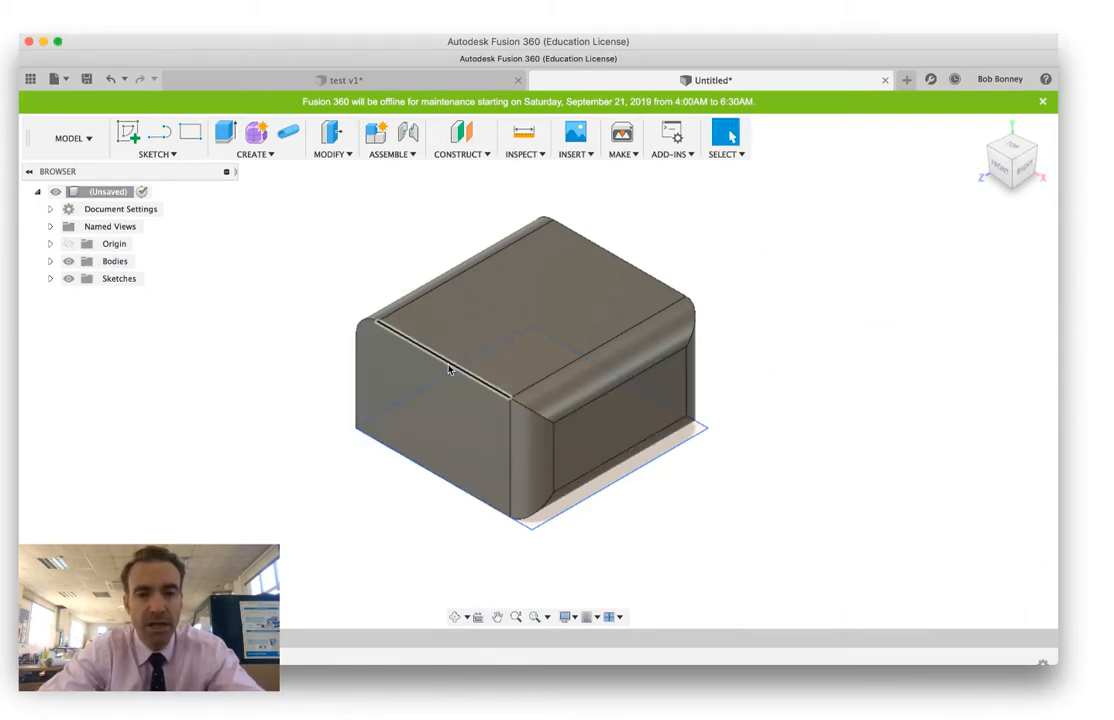
Fillet the tangent edge chain along the block's front with a radius of about 26.27 mm
key(f)
click(446, 363)
drag(460, 369, 456, 366)
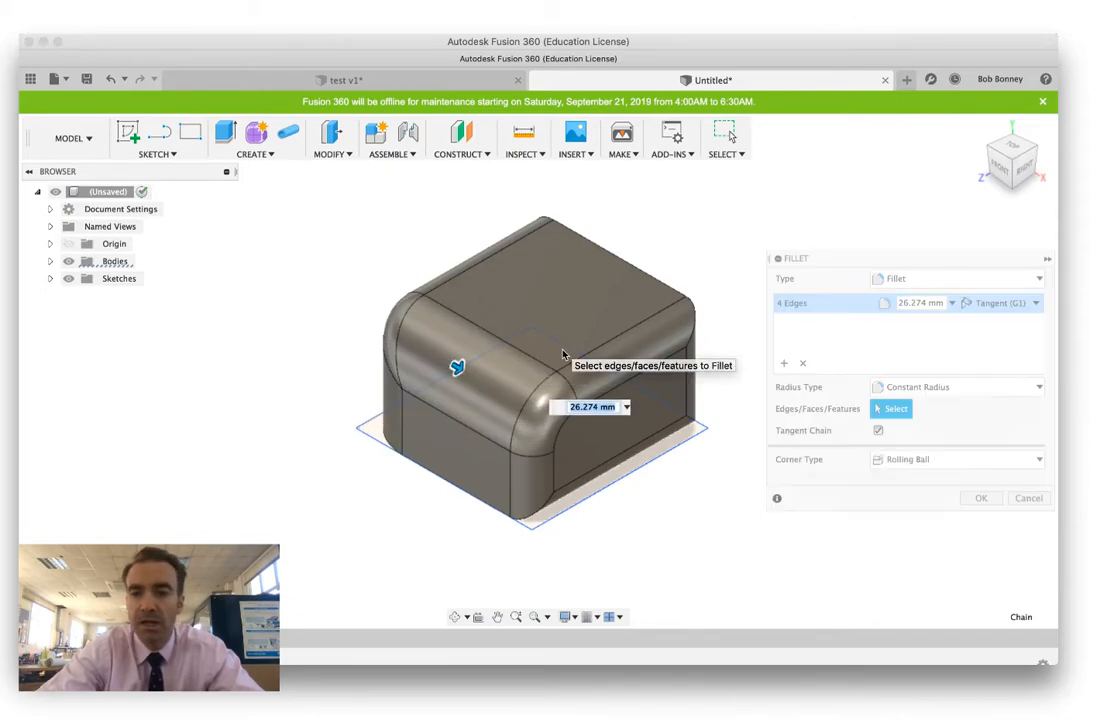
key(Return)
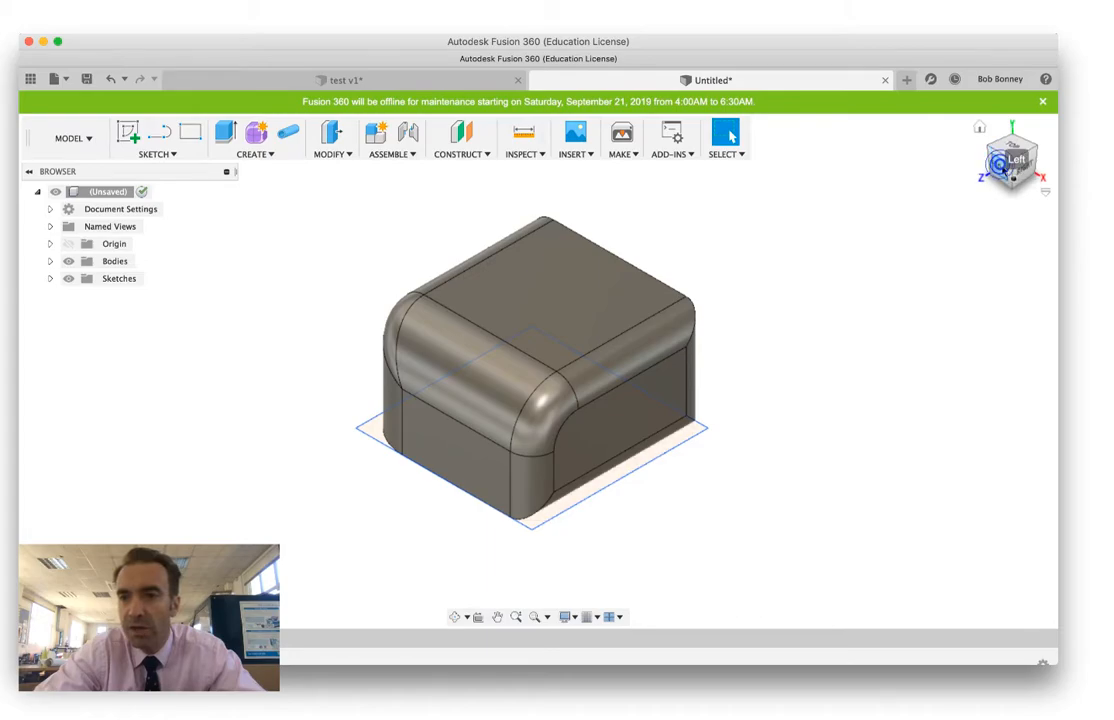
Fillet the remaining sharp edge chain along the block's back with a radius of about 19.08 mm
click(1001, 167)
click(989, 163)
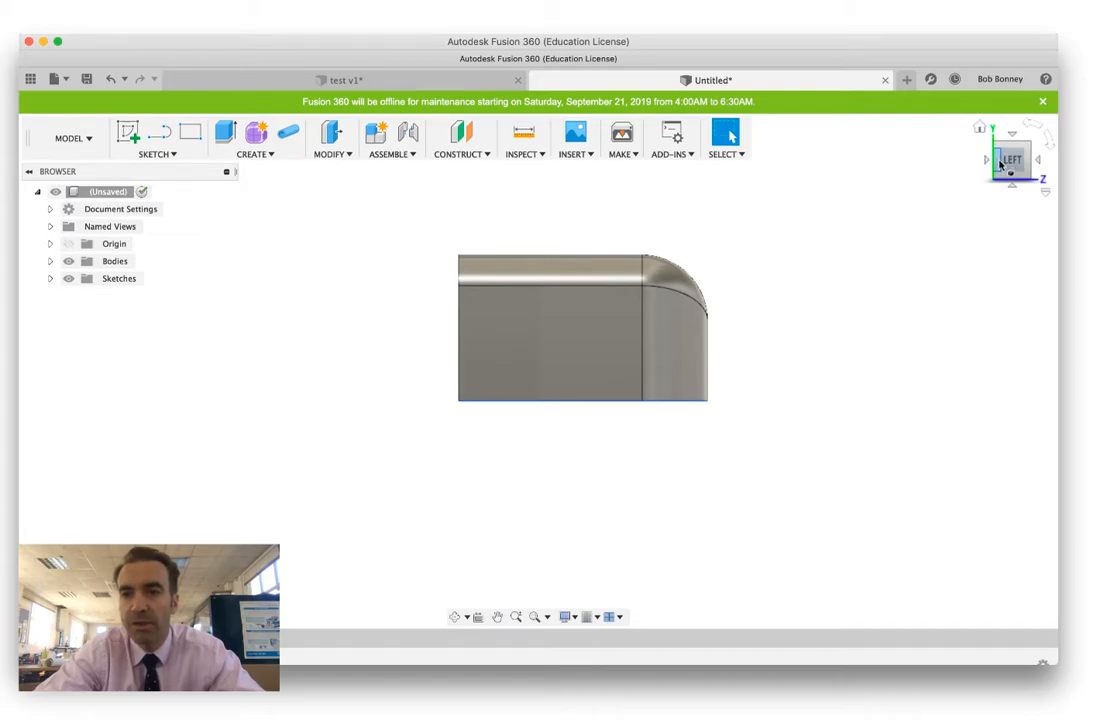
drag(1000, 165, 1032, 185)
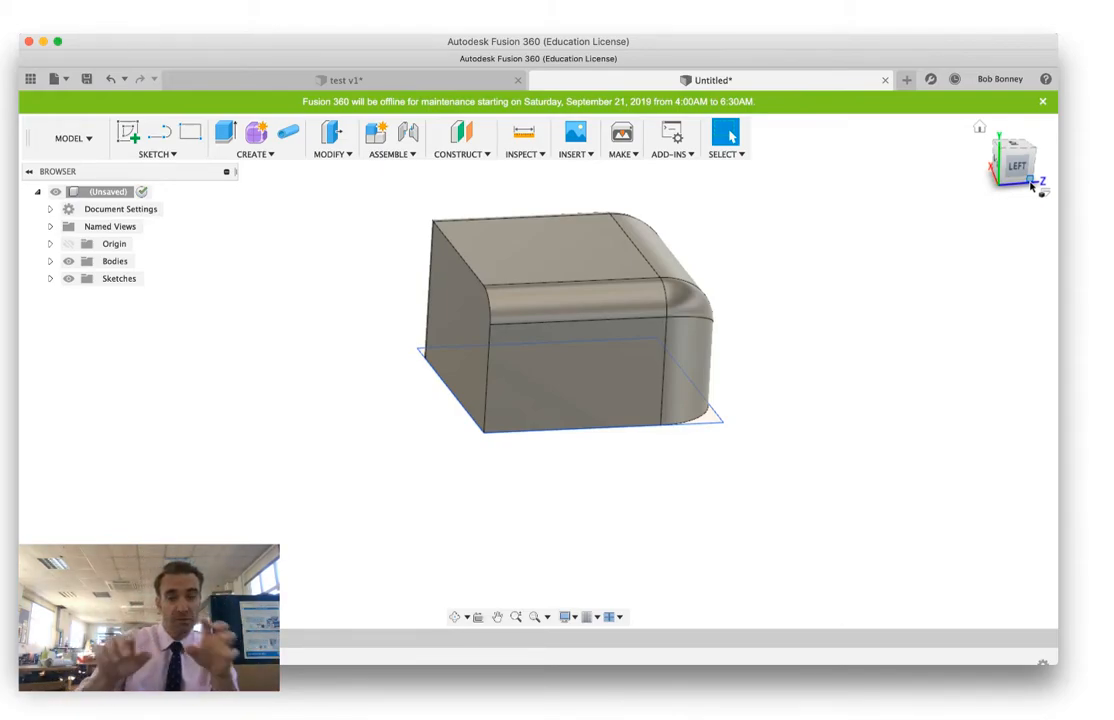
key(f)
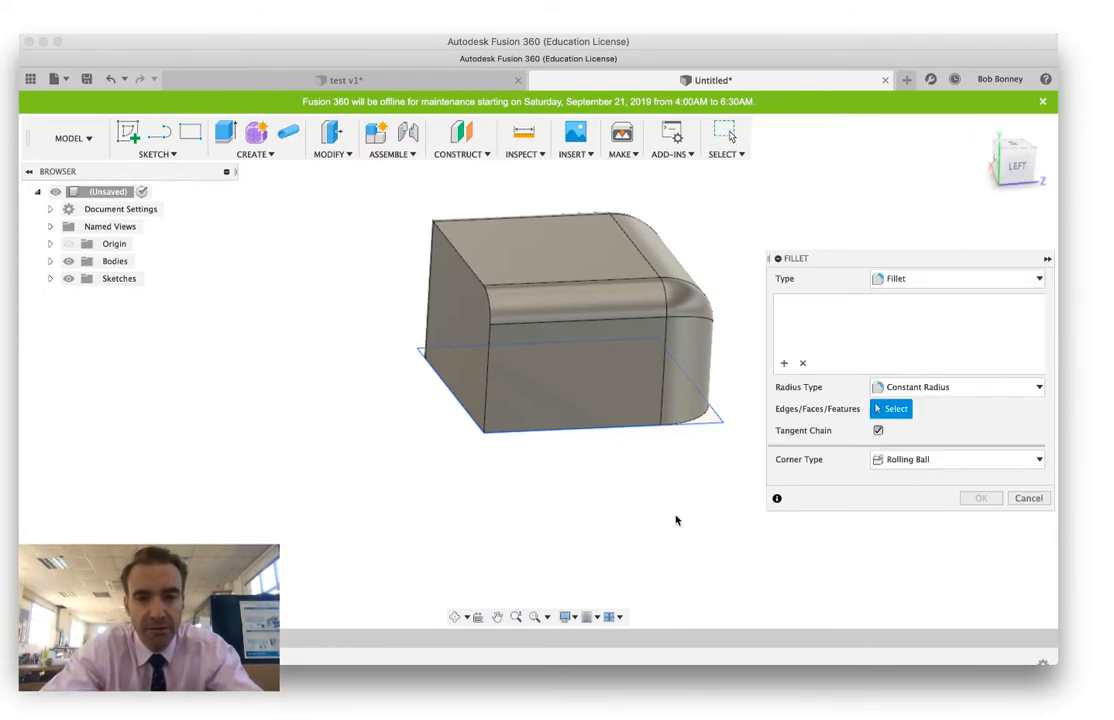
click(490, 305)
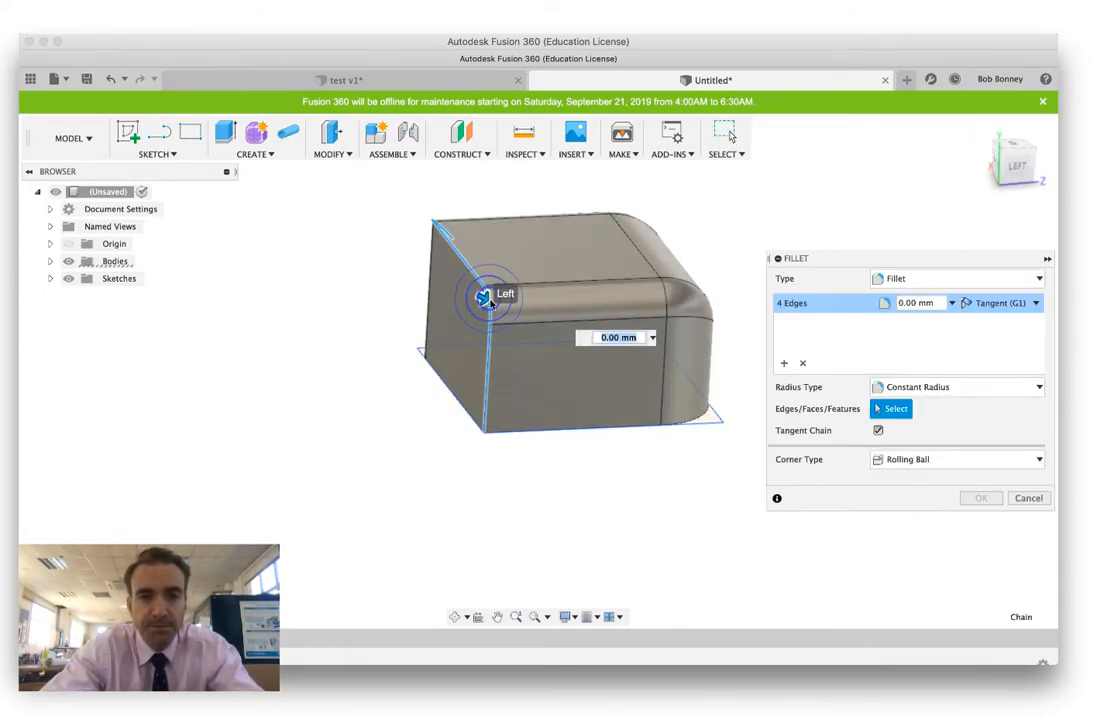
drag(473, 293, 495, 303)
key(Return)
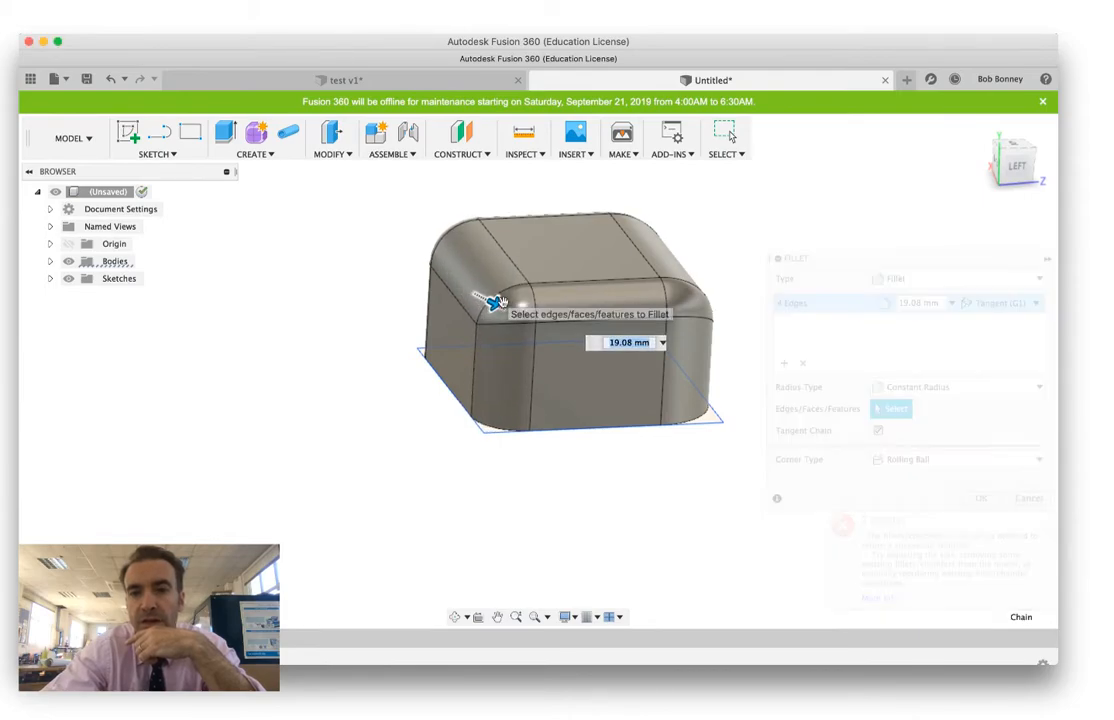
Extrude the block's flat top face upward about 69.4 mm, joined to the existing body
click(980, 128)
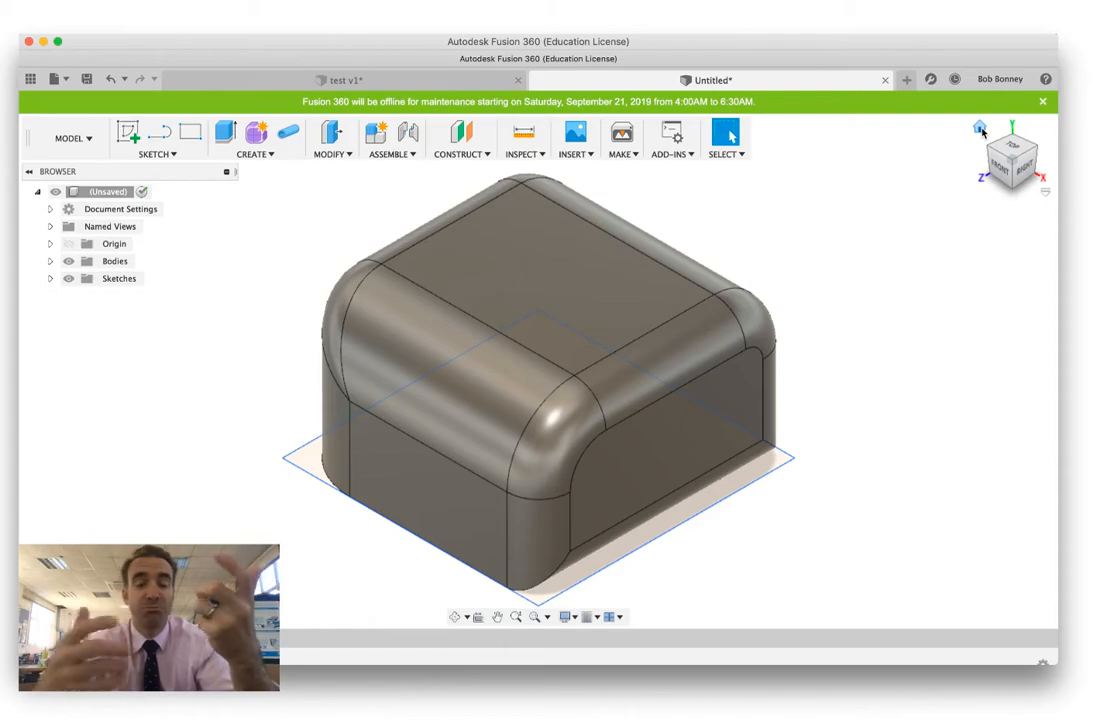
click(606, 313)
key(e)
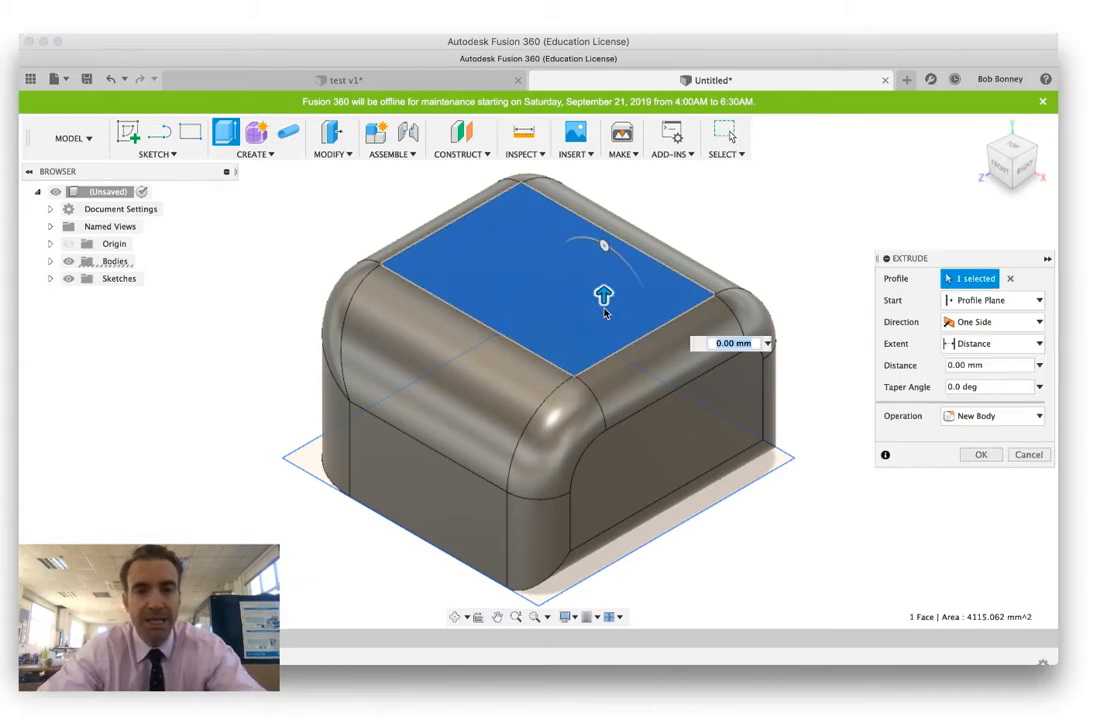
drag(599, 298, 606, 245)
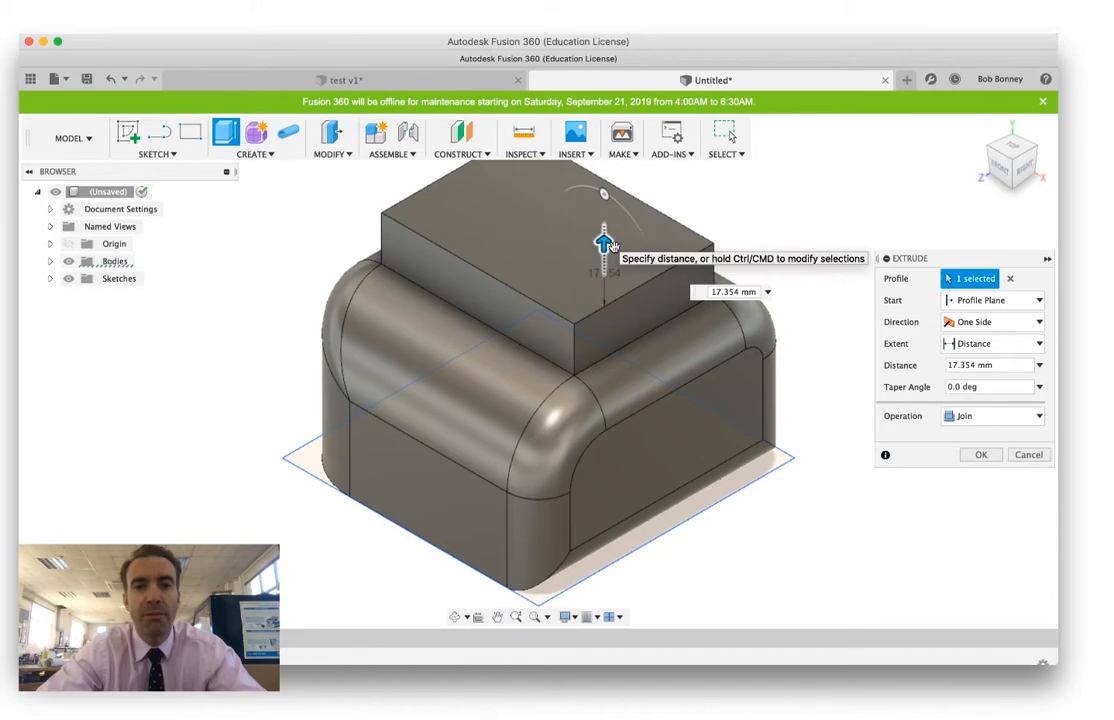
scroll(738, 272, down, 3)
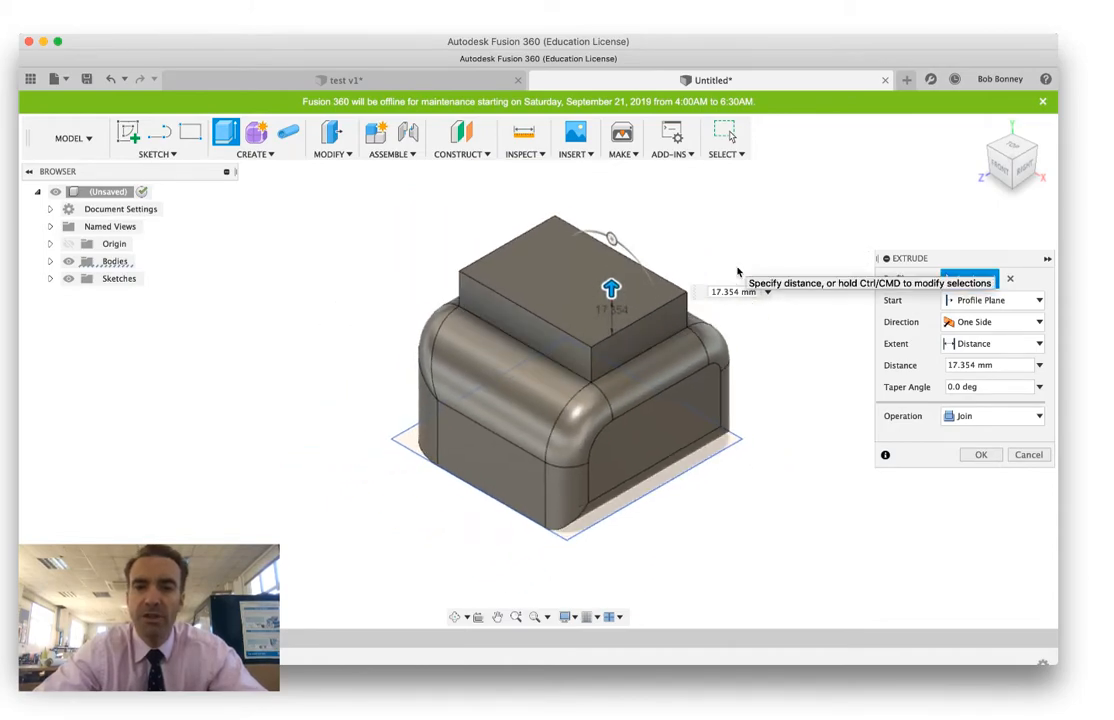
drag(618, 290, 624, 219)
scroll(613, 217, down, 4)
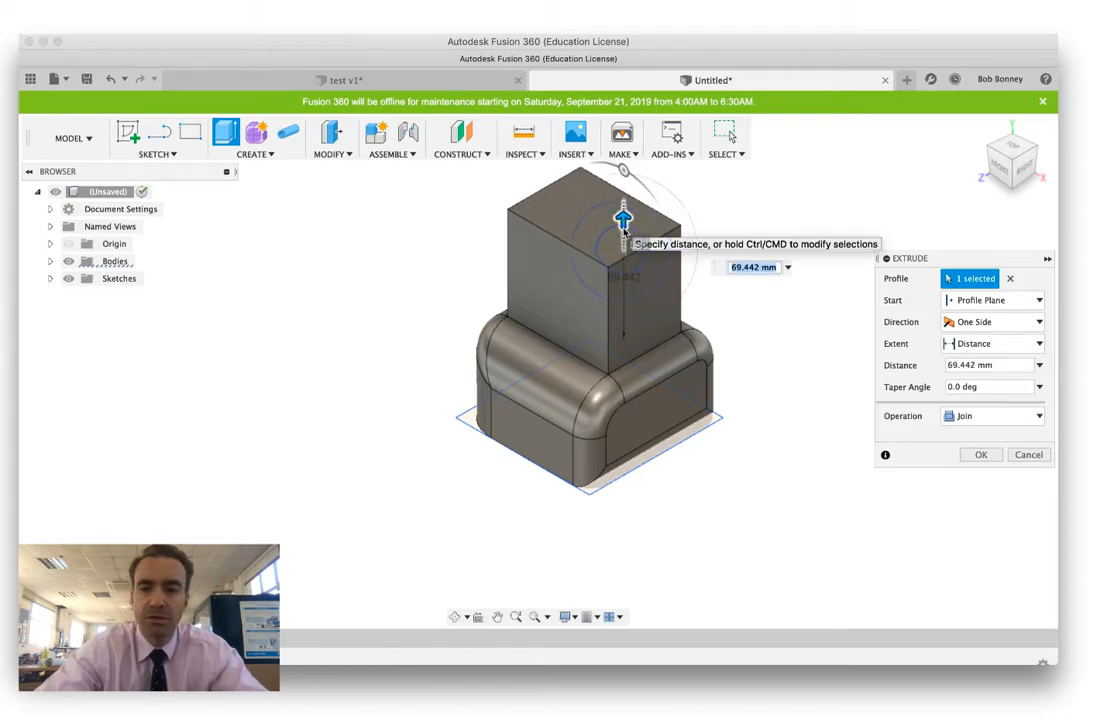
key(Return)
Fillet the top face of the raised block with a radius of about 28.7 mm
key(f)
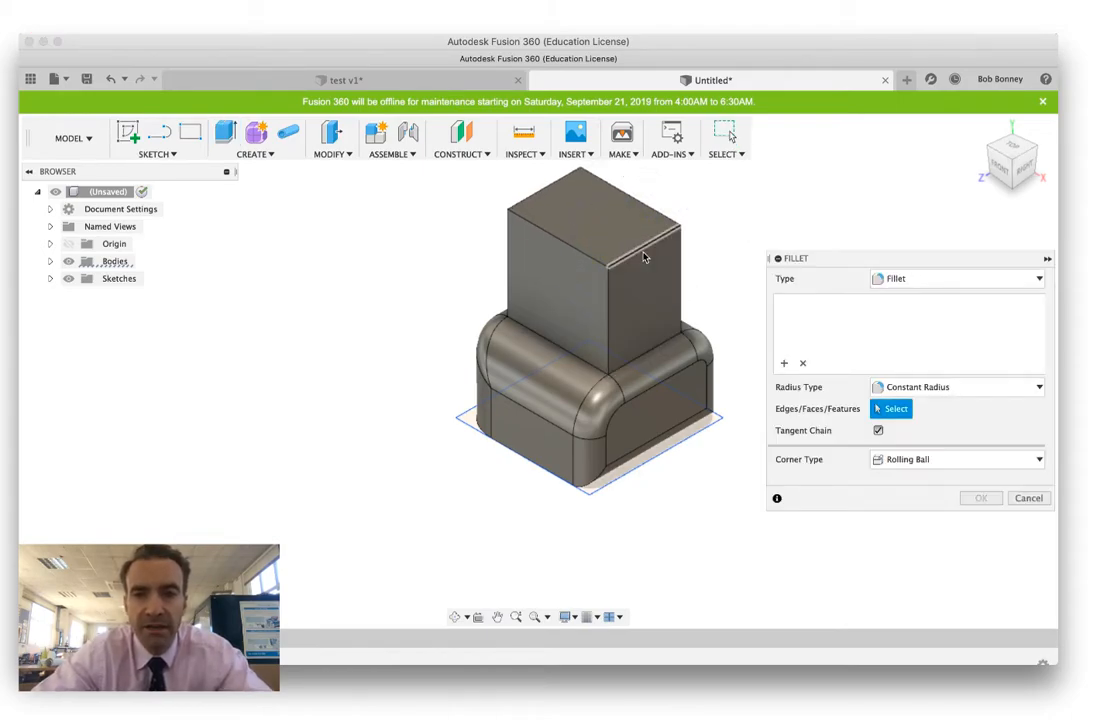
click(614, 232)
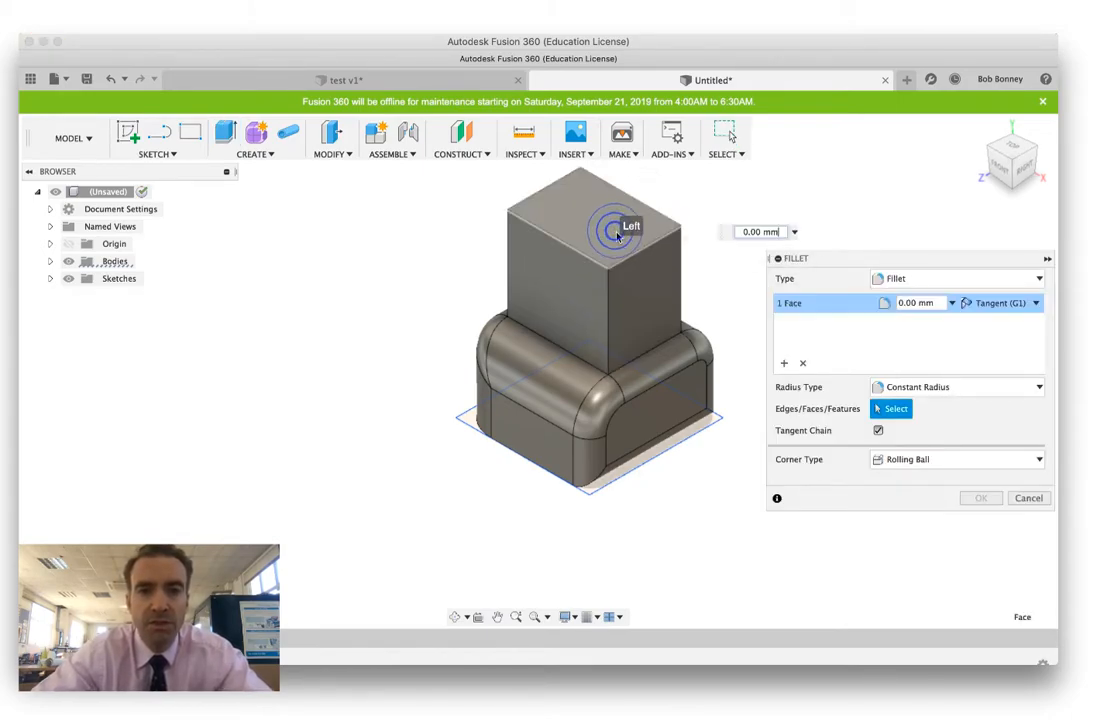
mouse_move(622, 212)
mouse_down()
mouse_move(639, 187)
mouse_move(635, 214)
mouse_up()
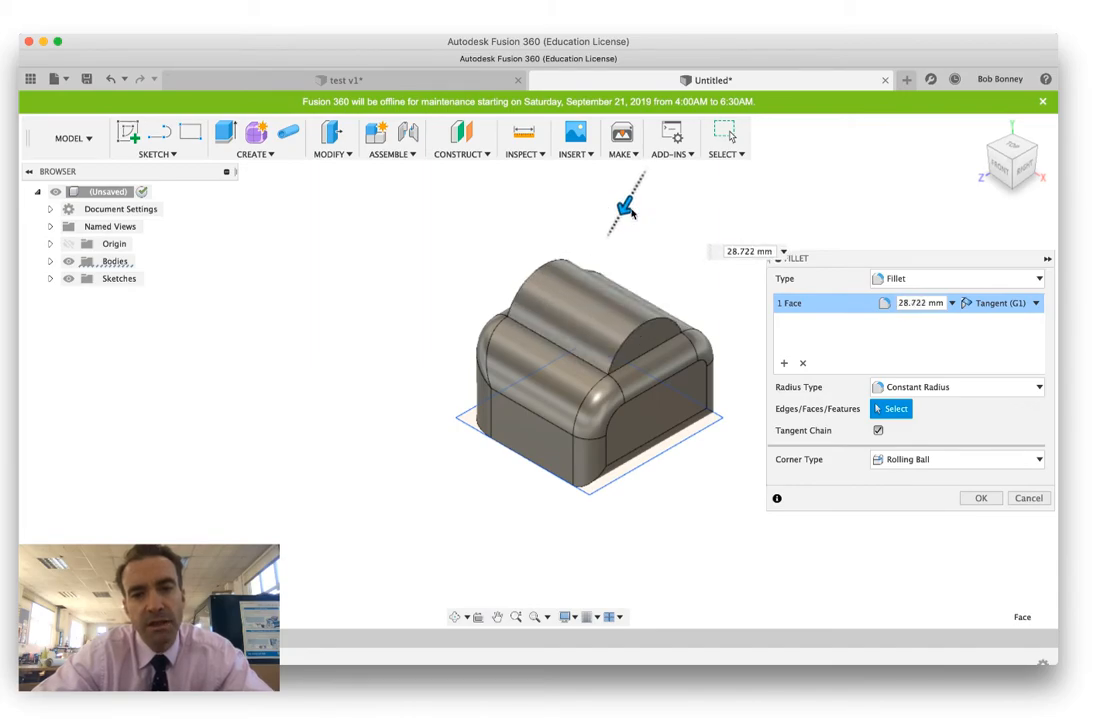
key(Return)
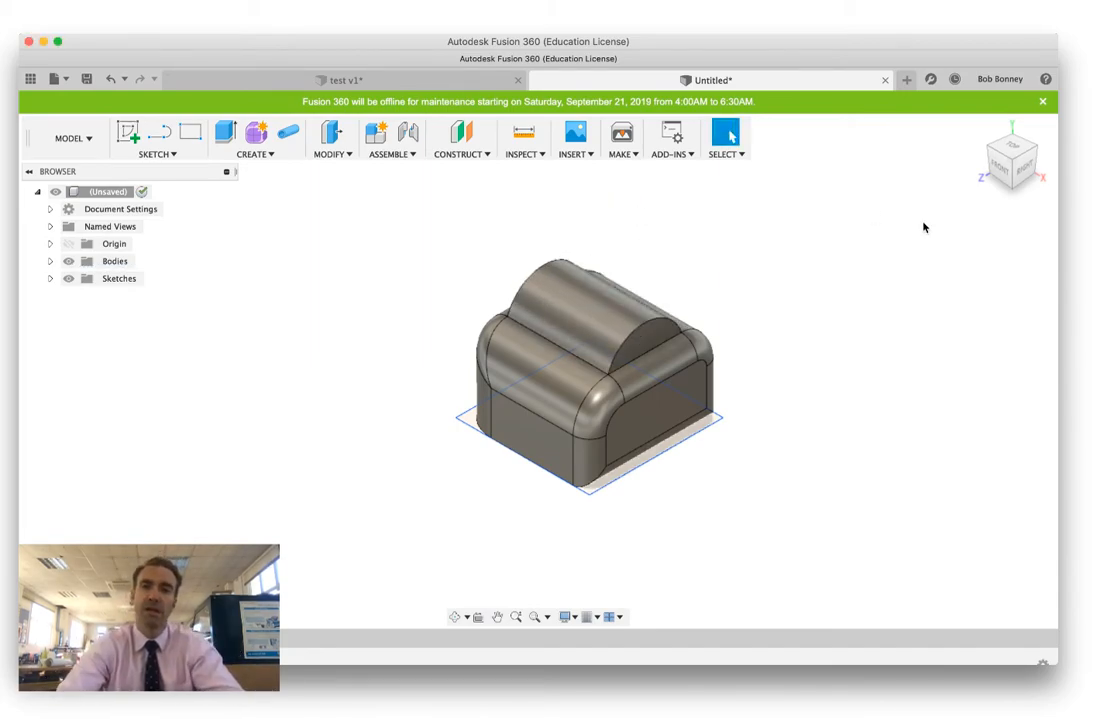
Sketch a center diameter circle about 13.3 mm across on the block's right face, near its upper front corner
click(980, 128)
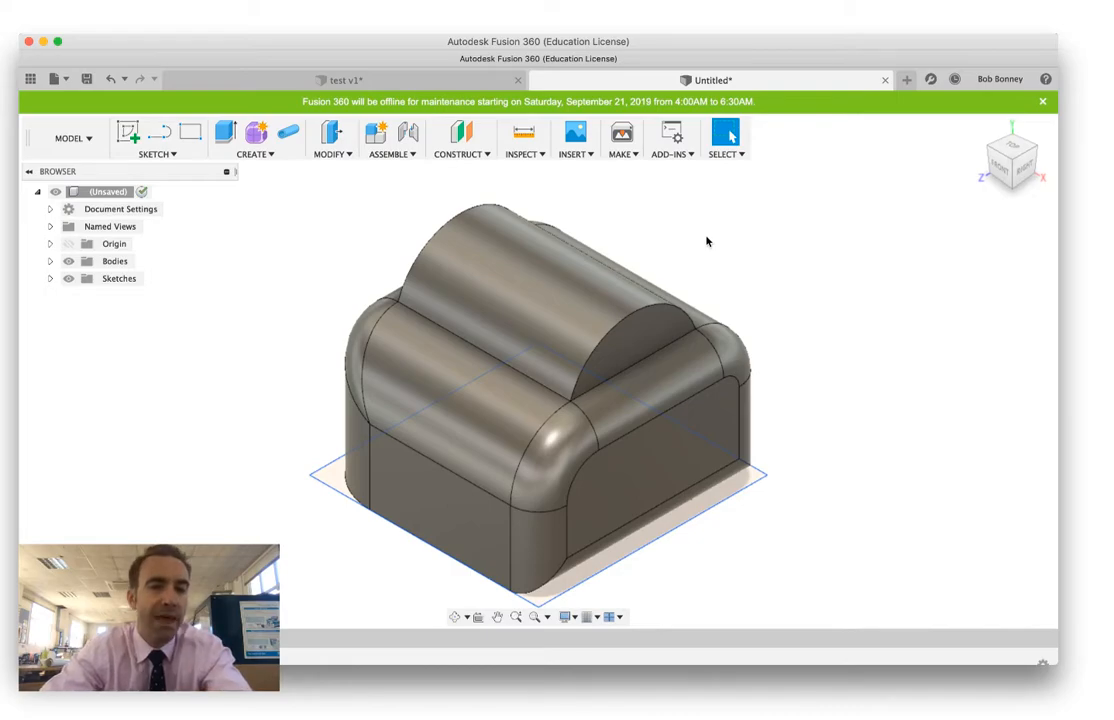
click(149, 157)
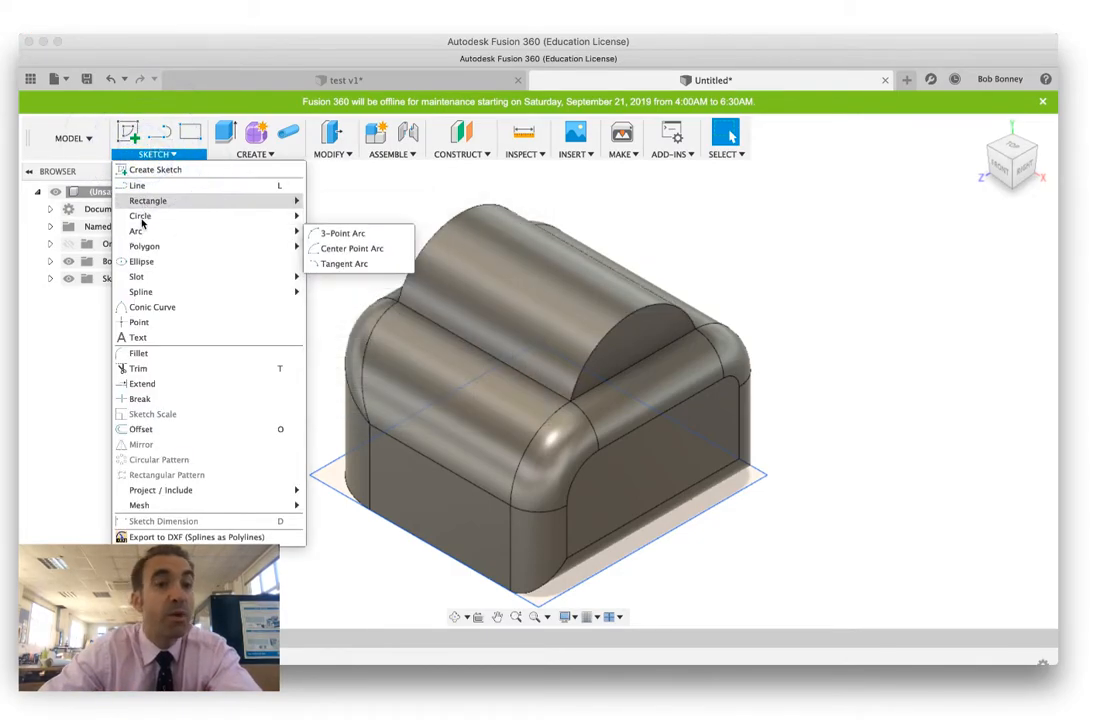
mouse_move(142, 219)
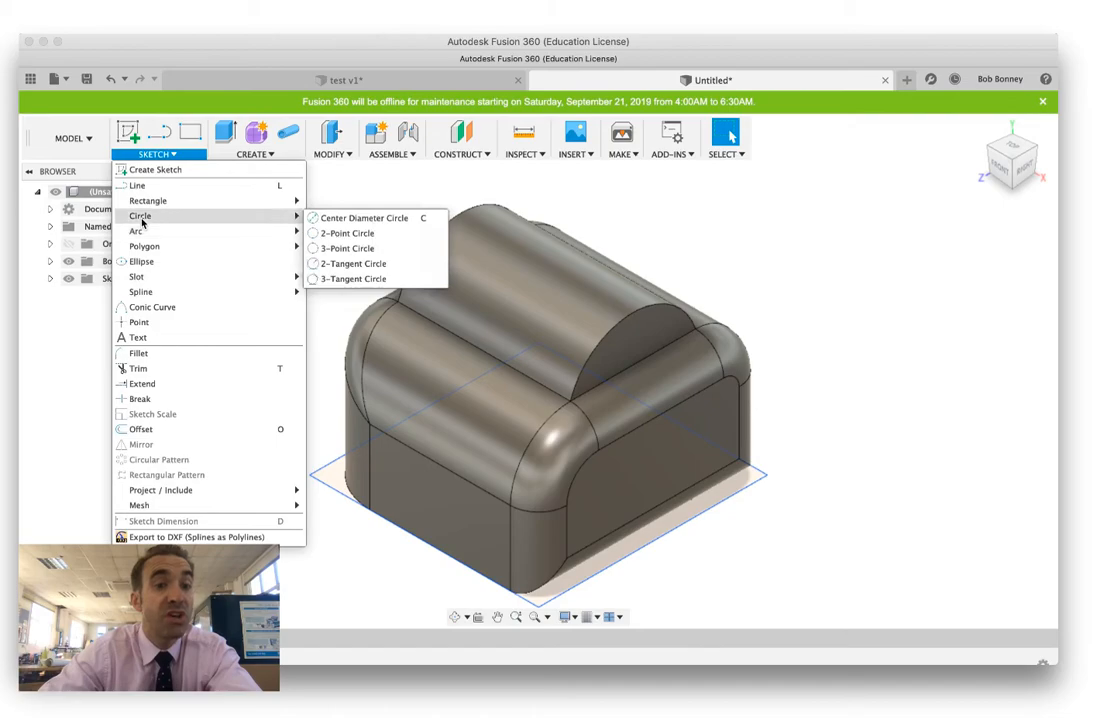
click(366, 220)
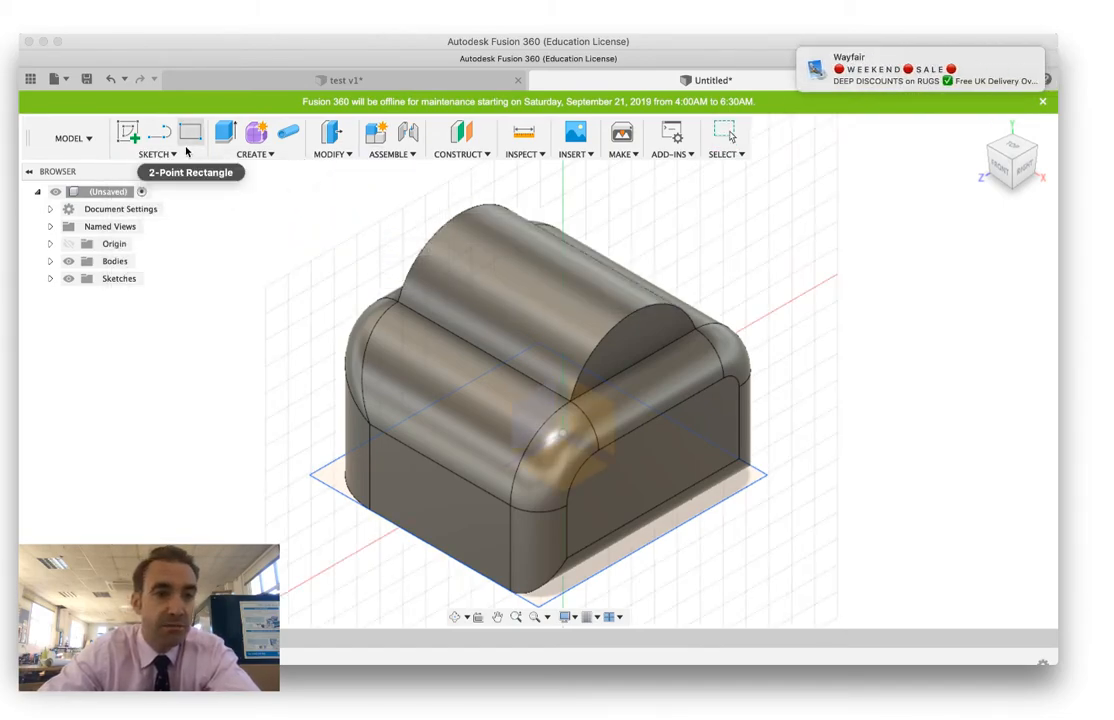
click(1024, 62)
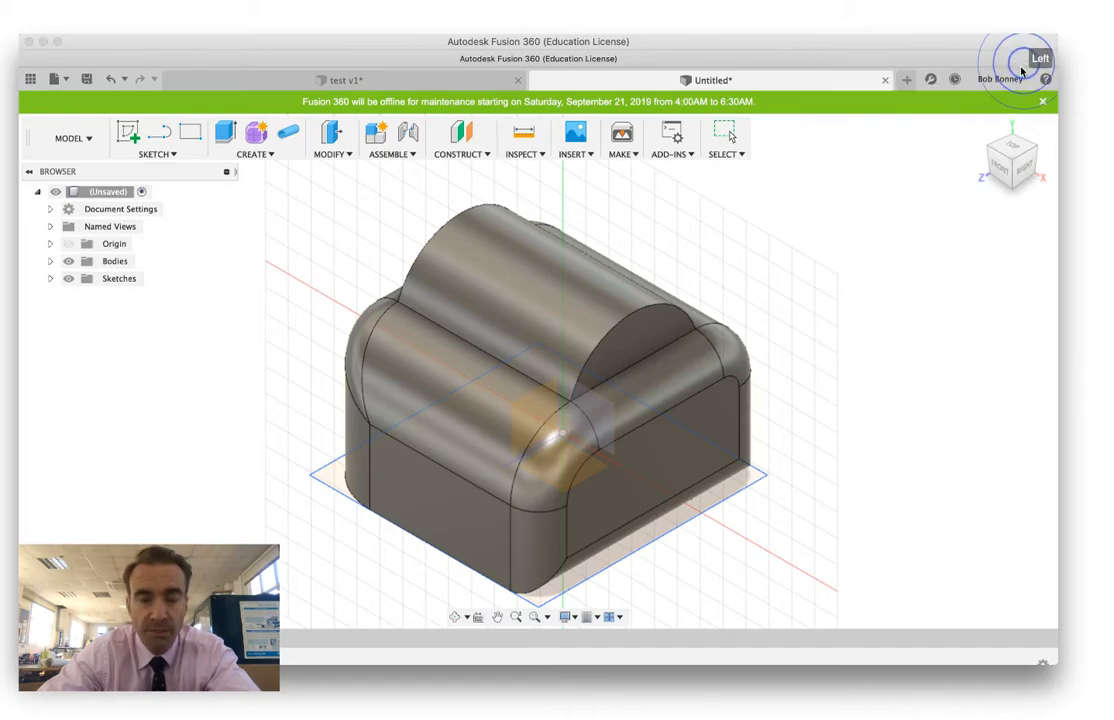
click(646, 460)
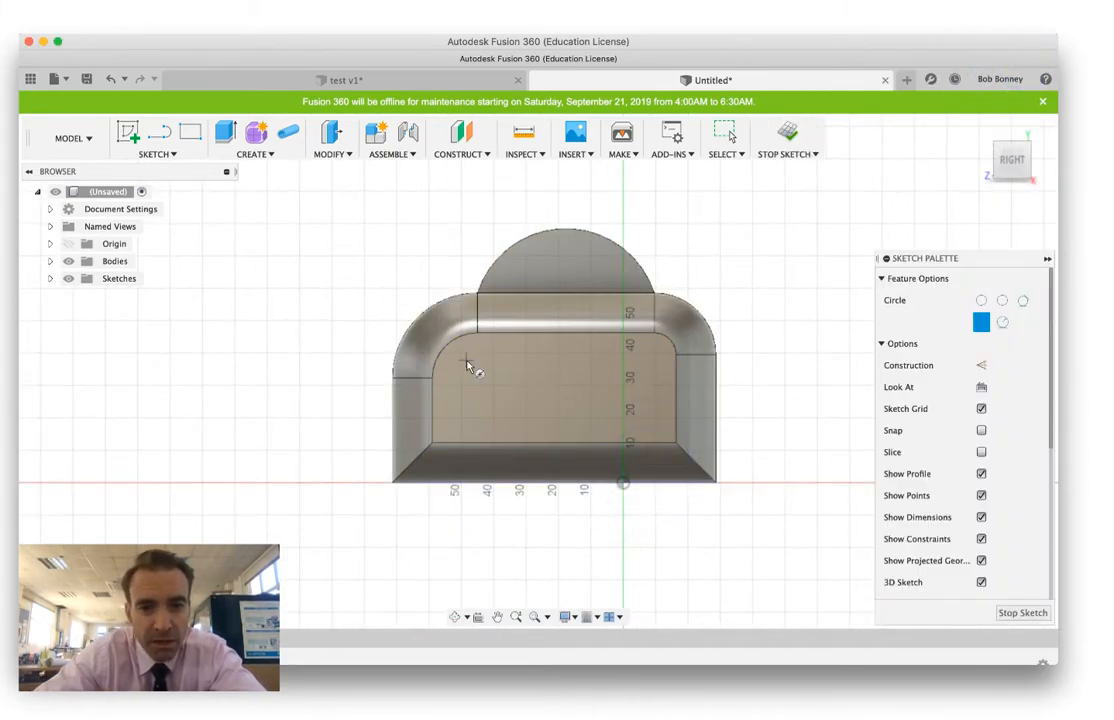
click(477, 364)
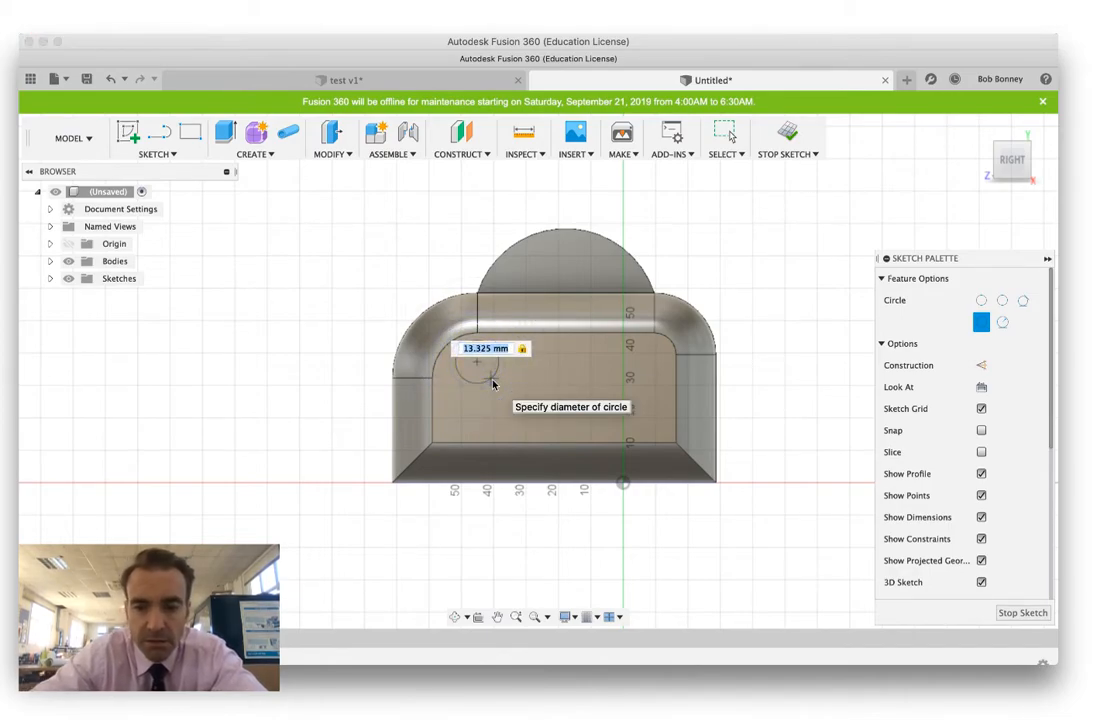
click(492, 384)
key(Escape)
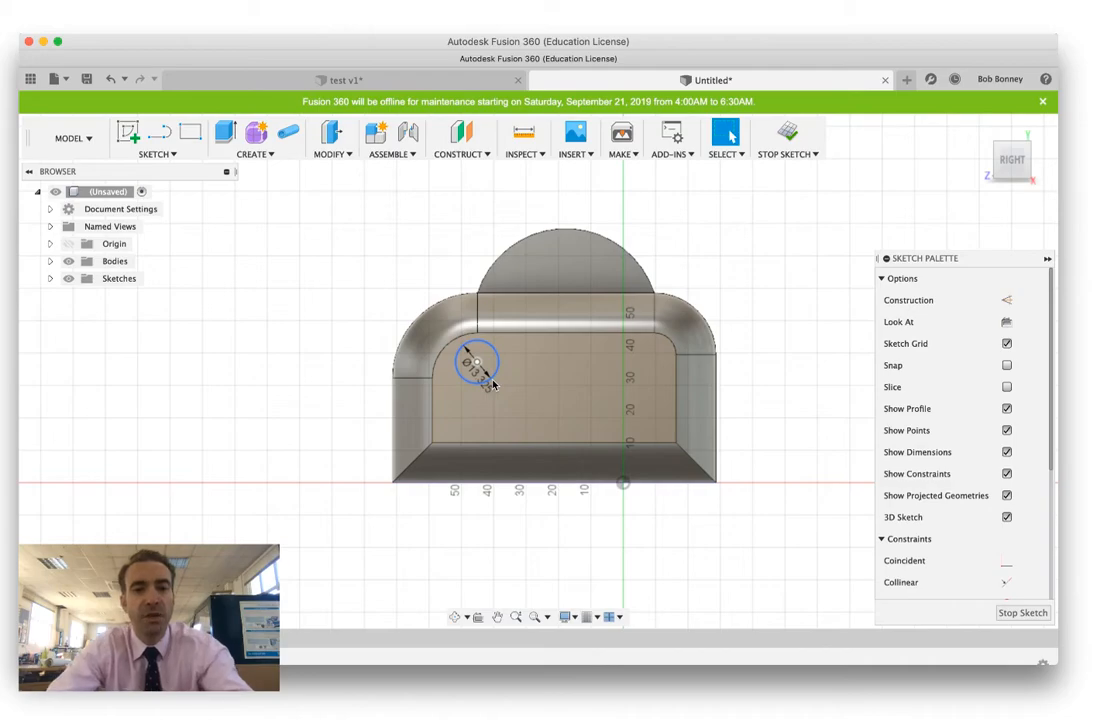
Extrude the circle about 120.35 mm inward as a cut, making a hole right through the block
key(e)
click(486, 363)
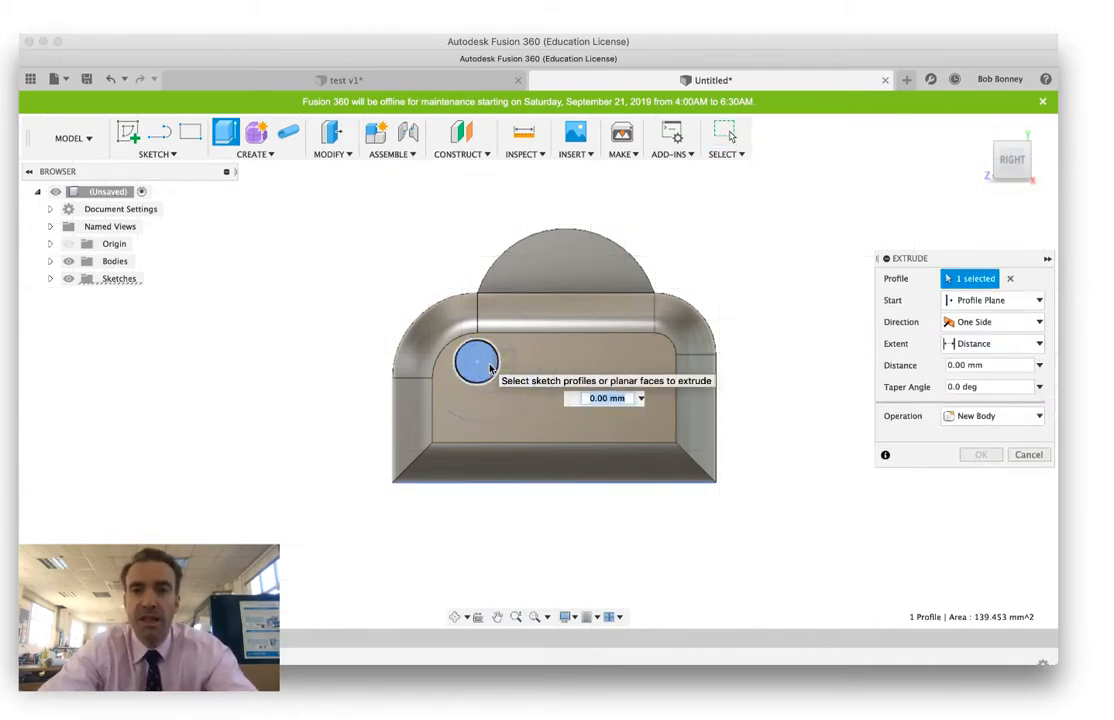
click(982, 129)
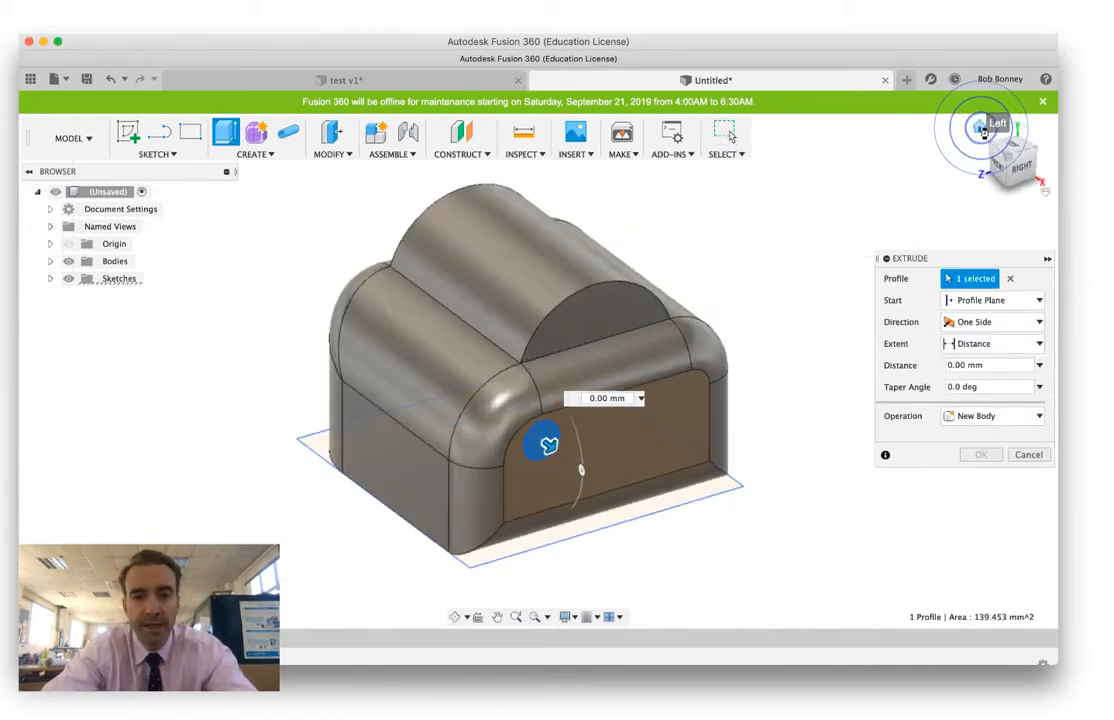
drag(612, 482, 334, 340)
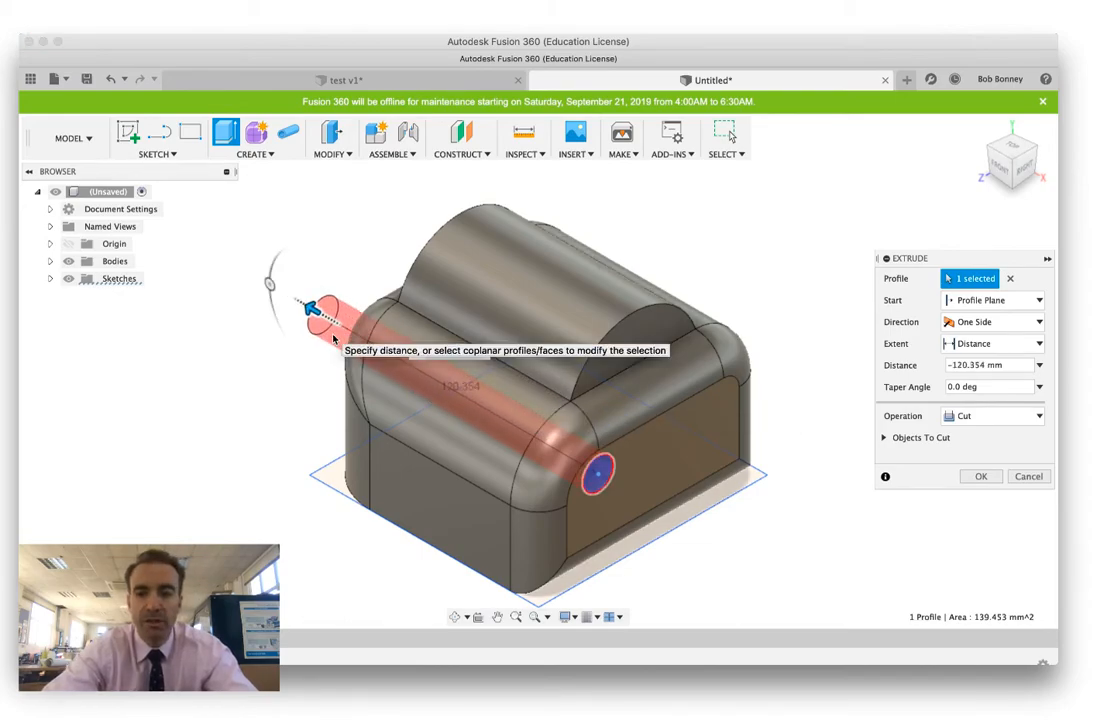
key(Return)
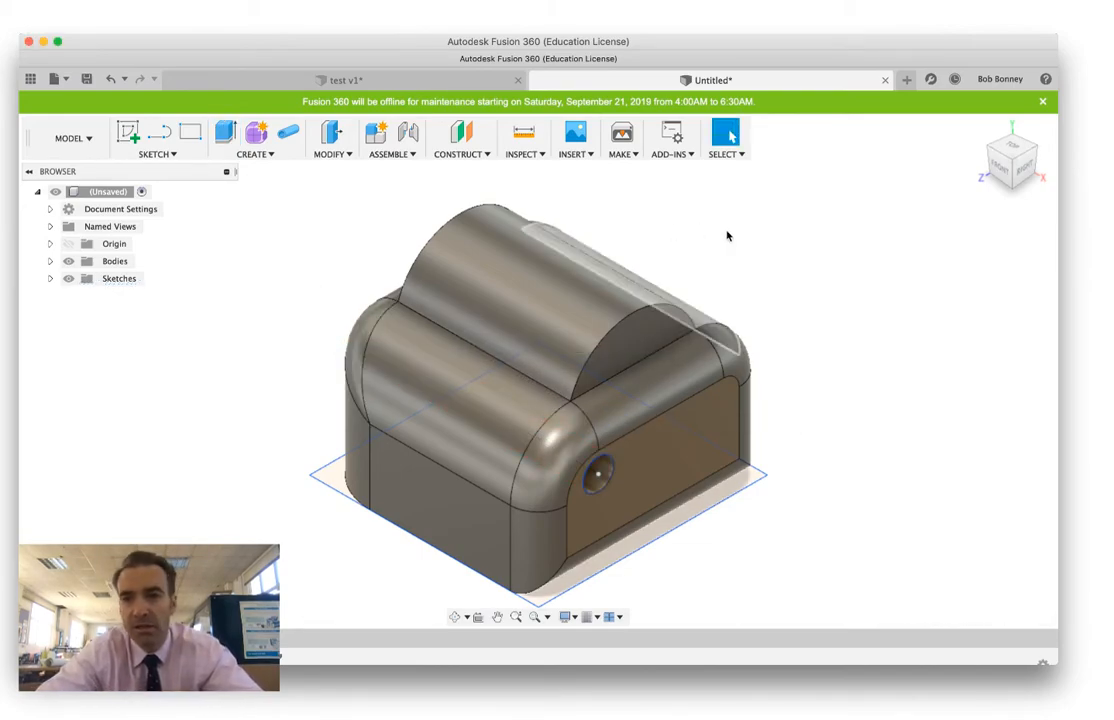
click(1025, 178)
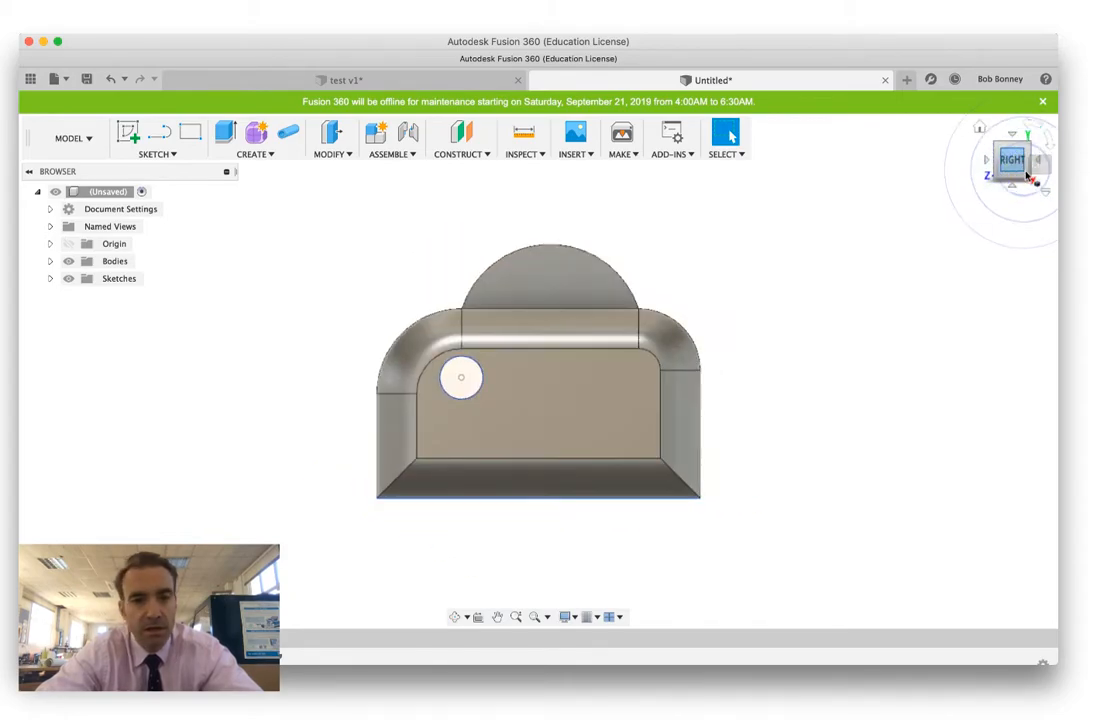
mouse_move(998, 167)
mouse_down()
mouse_move(1022, 177)
mouse_move(928, 157)
mouse_move(912, 158)
mouse_move(910, 177)
mouse_up()
click(641, 449)
key(f)
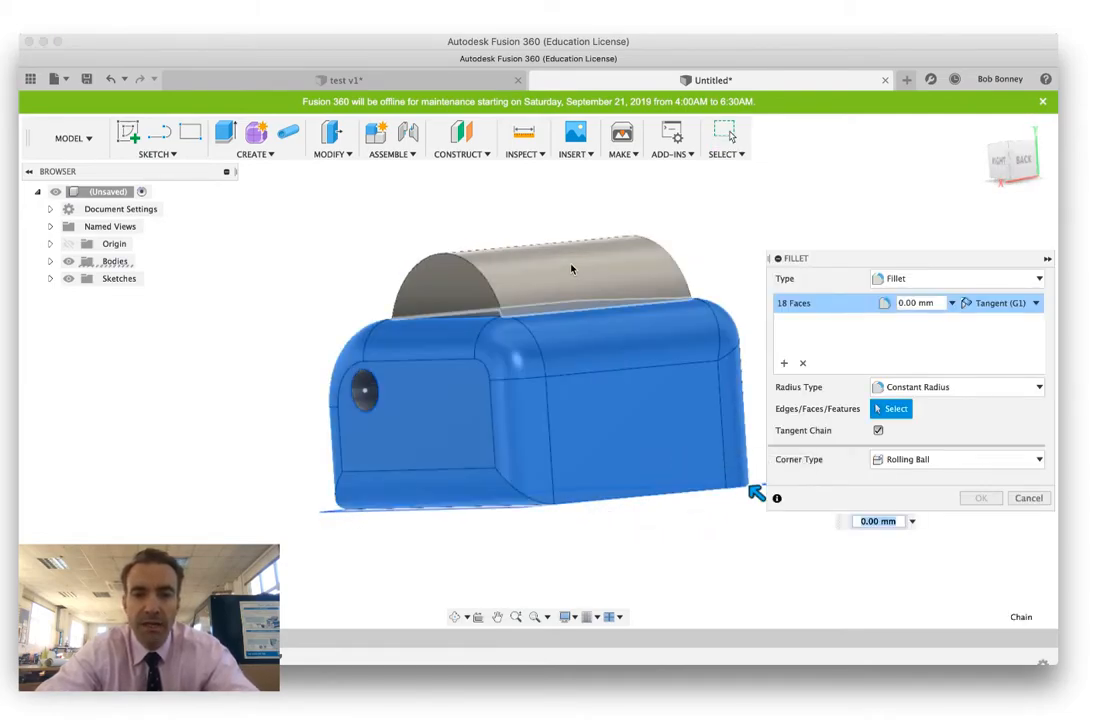
click(1028, 497)
Extrude the block's flat back face outward about 56.6 mm, joined to the existing body
key(e)
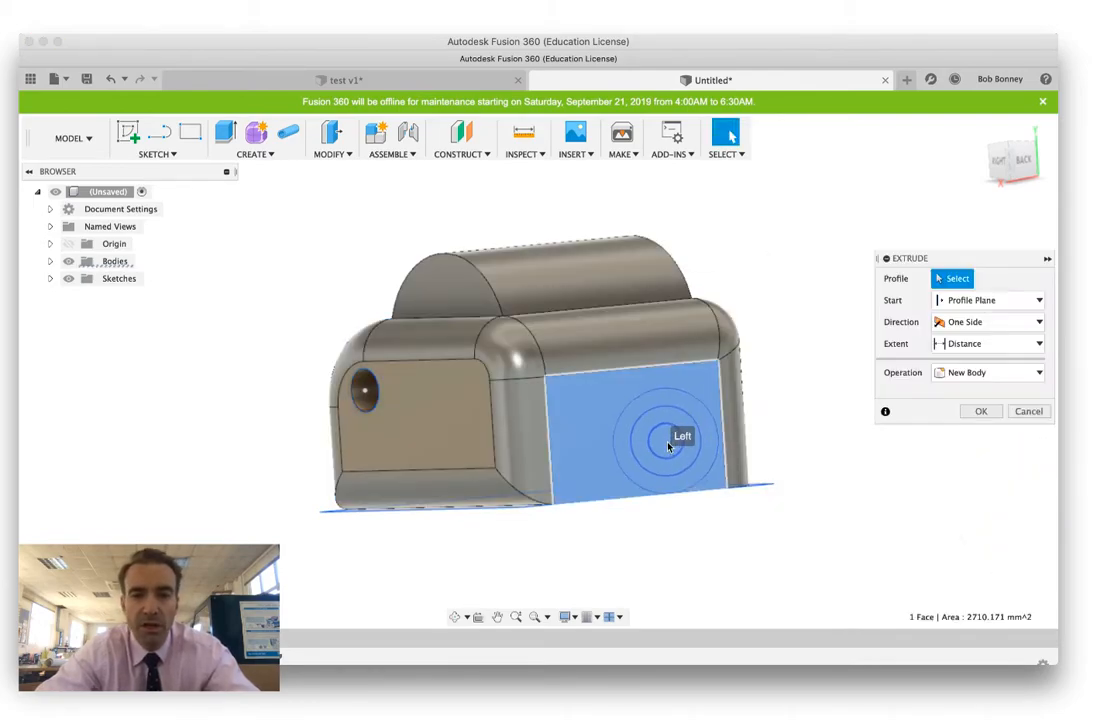
click(668, 444)
drag(716, 452, 789, 437)
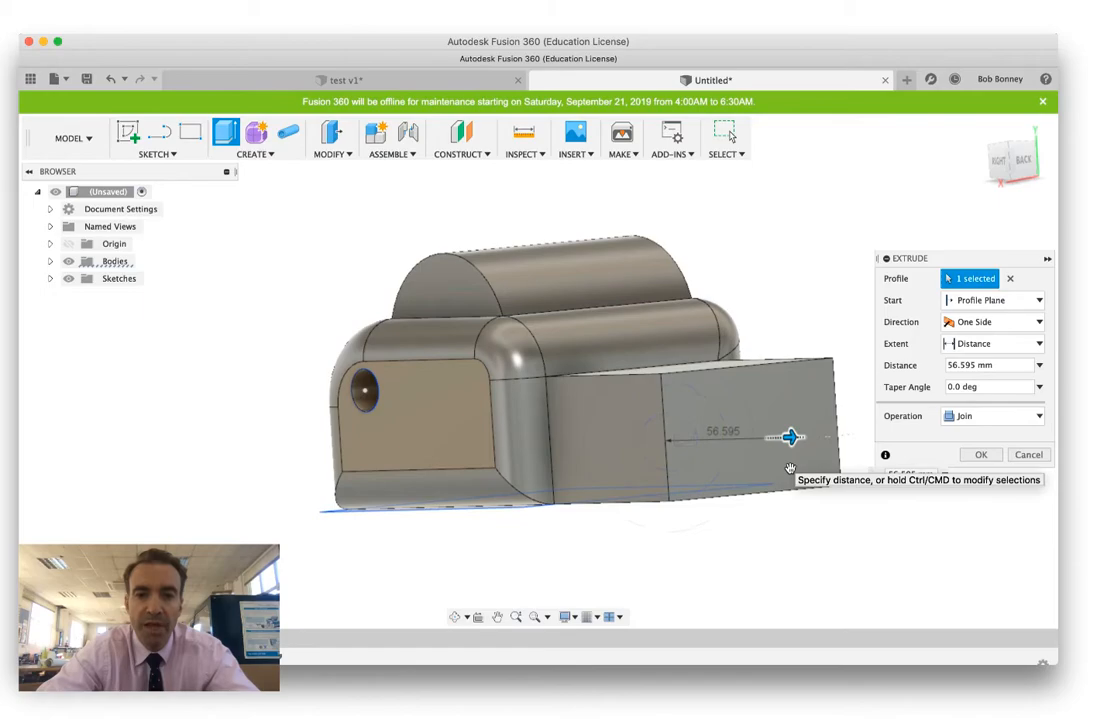
click(978, 456)
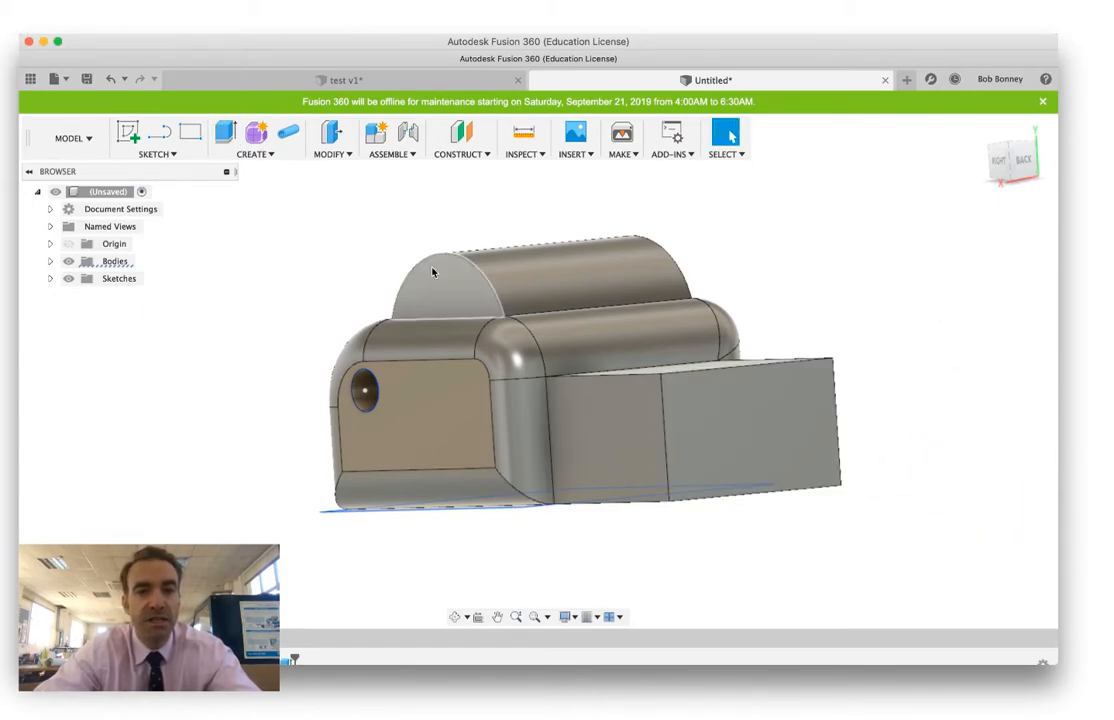
Sketch an ellipse with a horizontal axis of about 17.4 mm on the end face of the rear extension
click(160, 155)
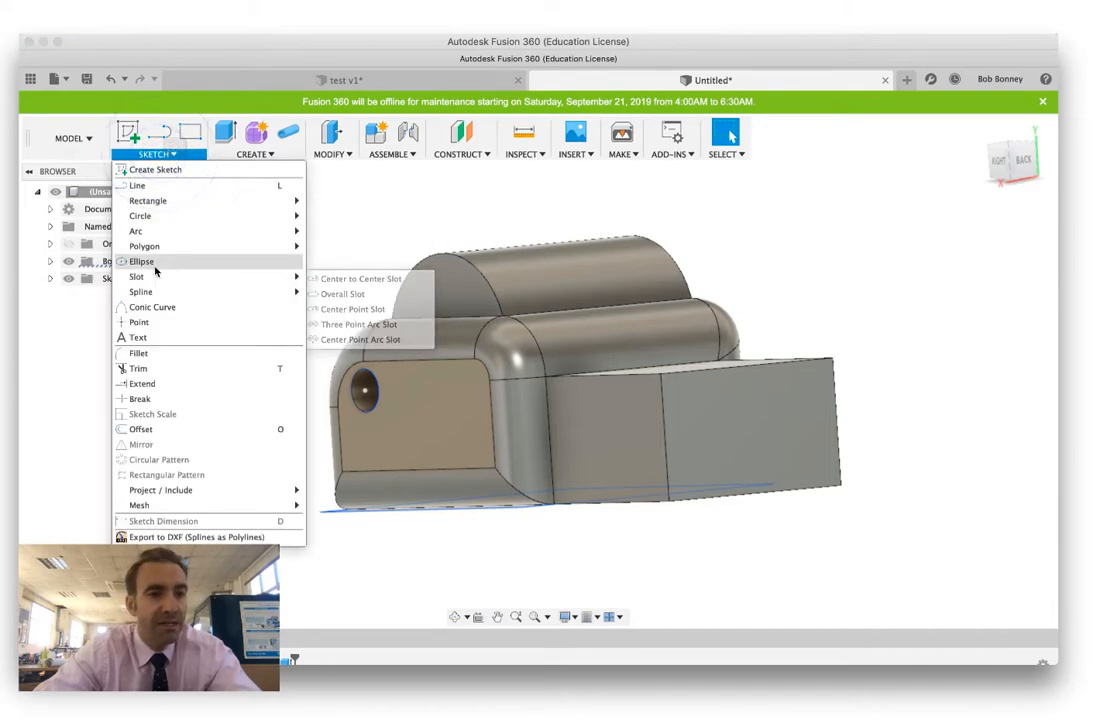
mouse_move(152, 224)
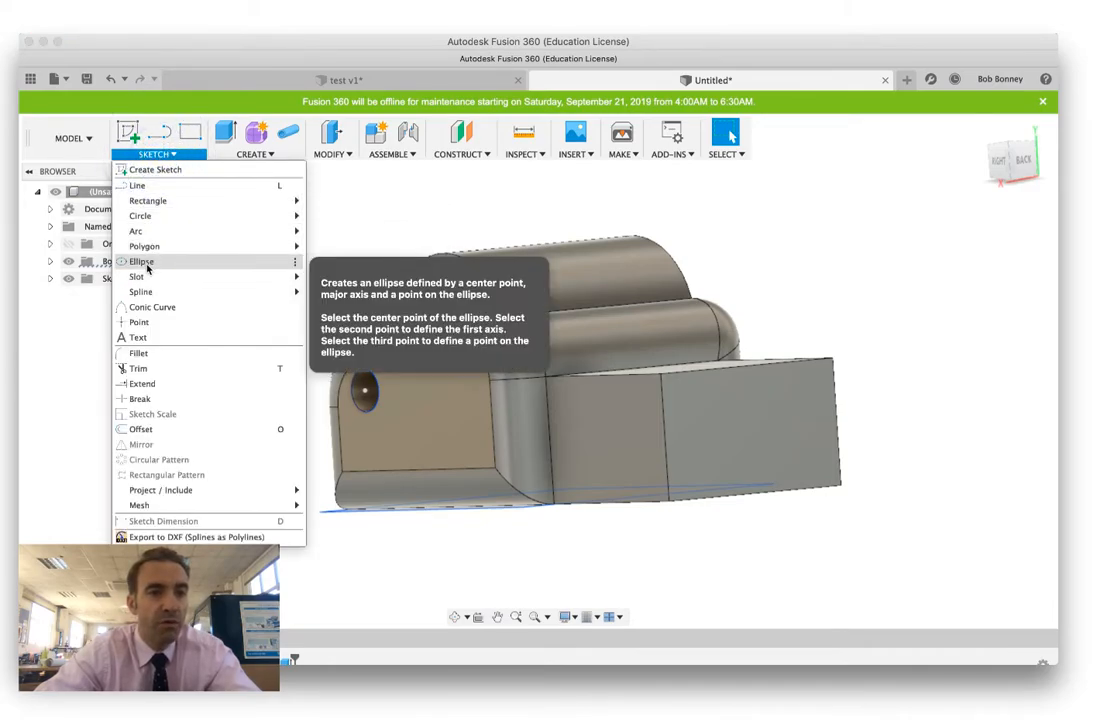
click(145, 261)
click(735, 425)
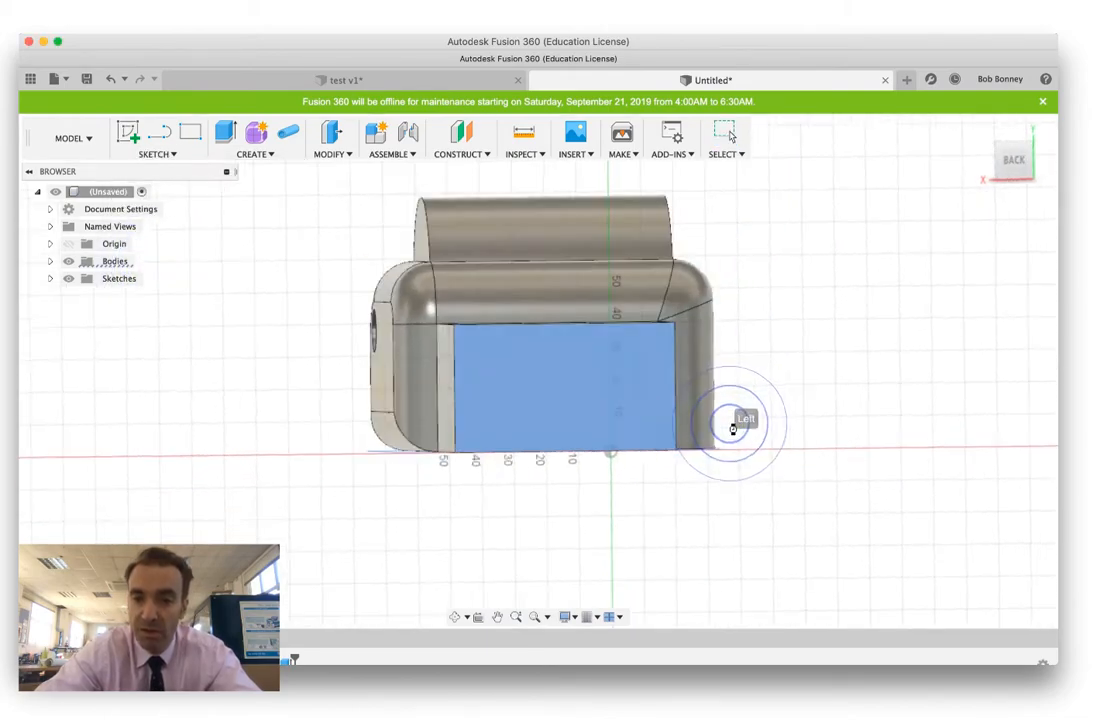
click(522, 373)
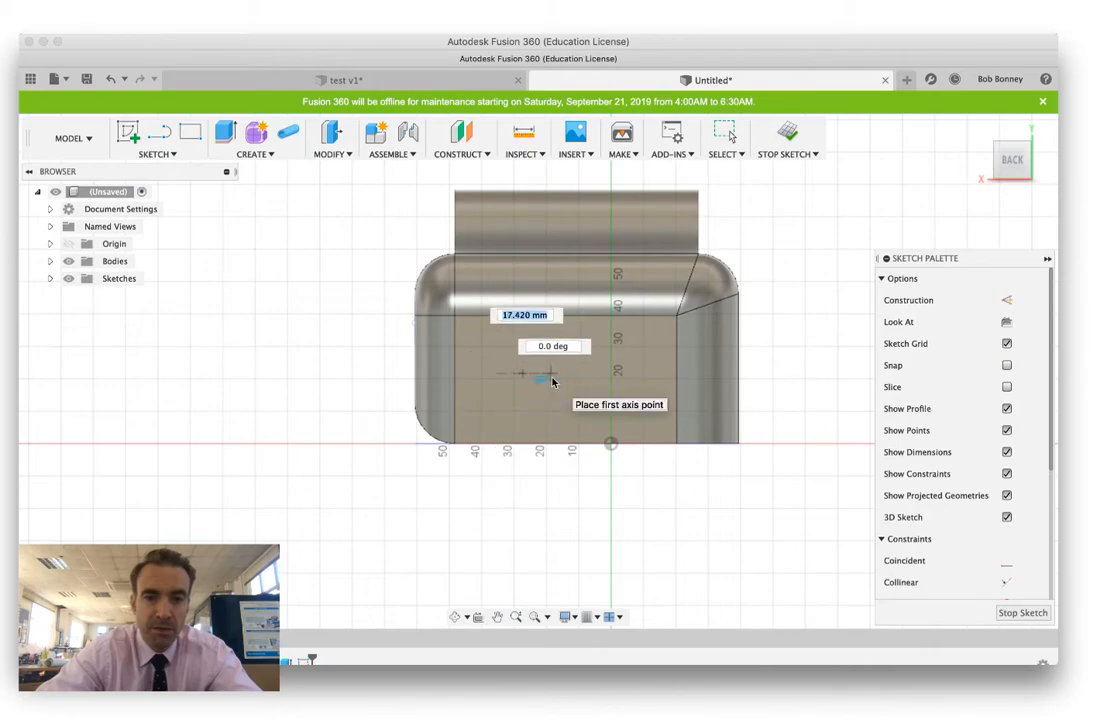
click(551, 377)
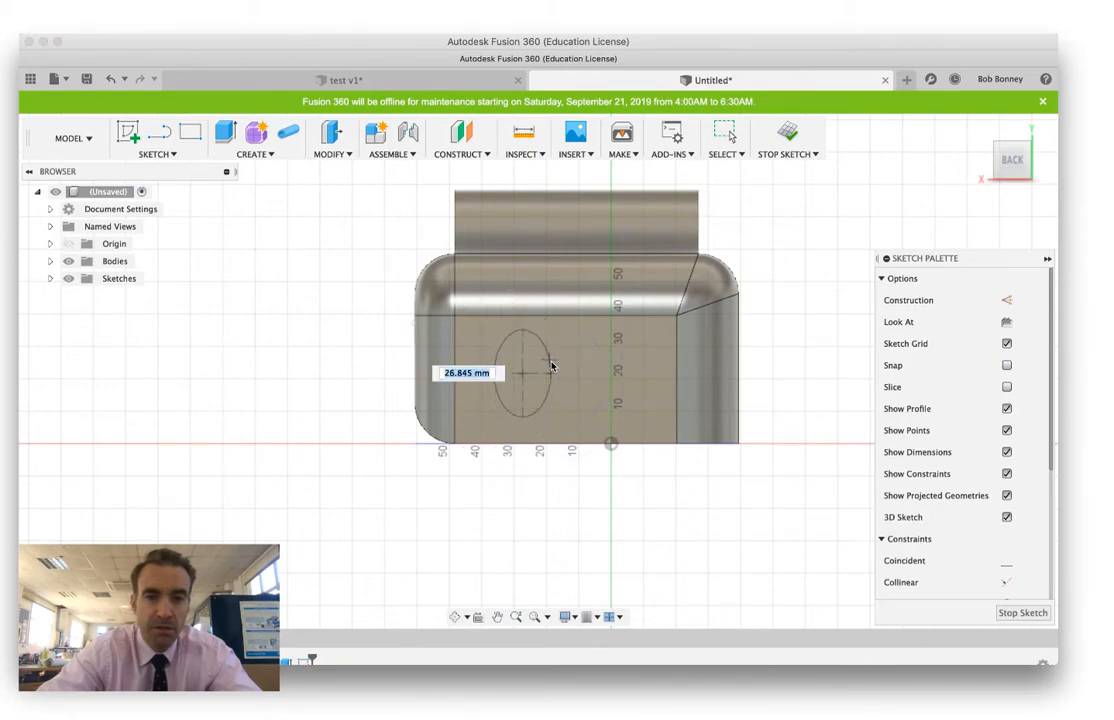
click(551, 369)
key(Escape)
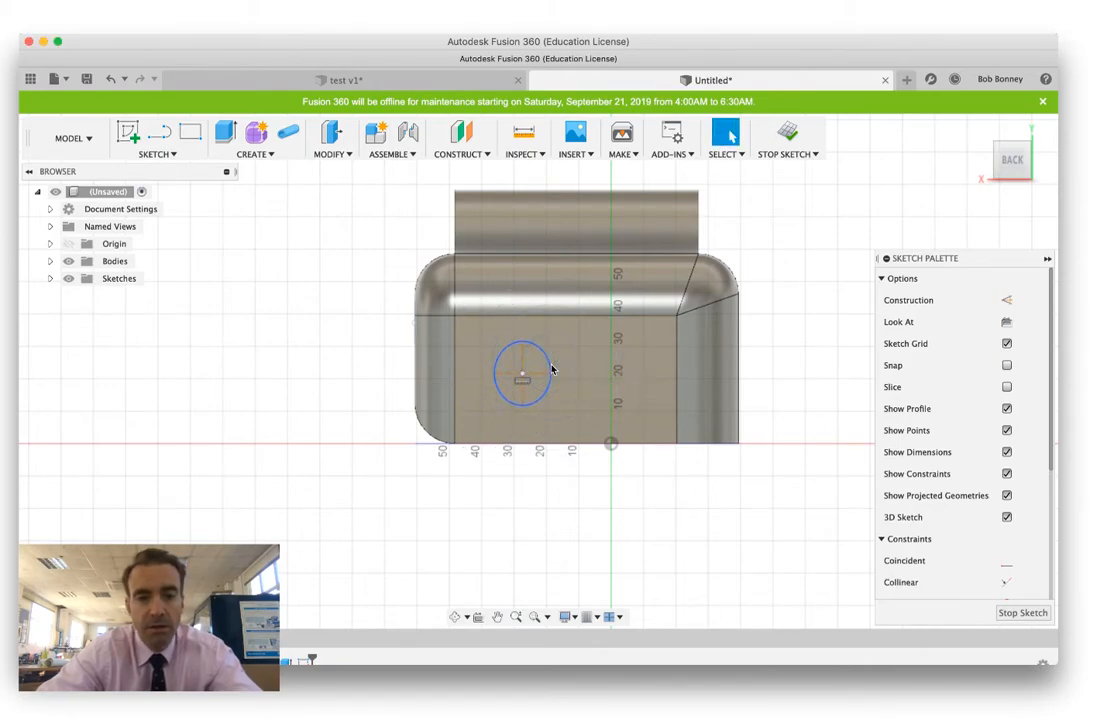
Extrude the ellipse outward from the rear extension's end face to form a rod
key(e)
click(520, 373)
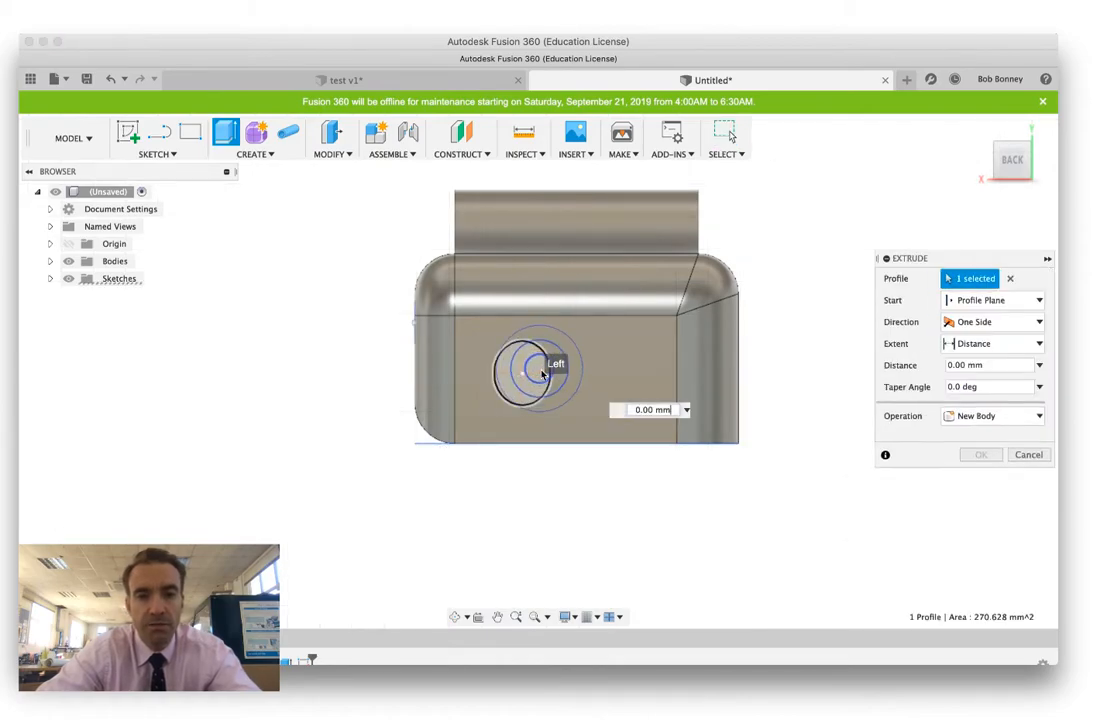
click(981, 127)
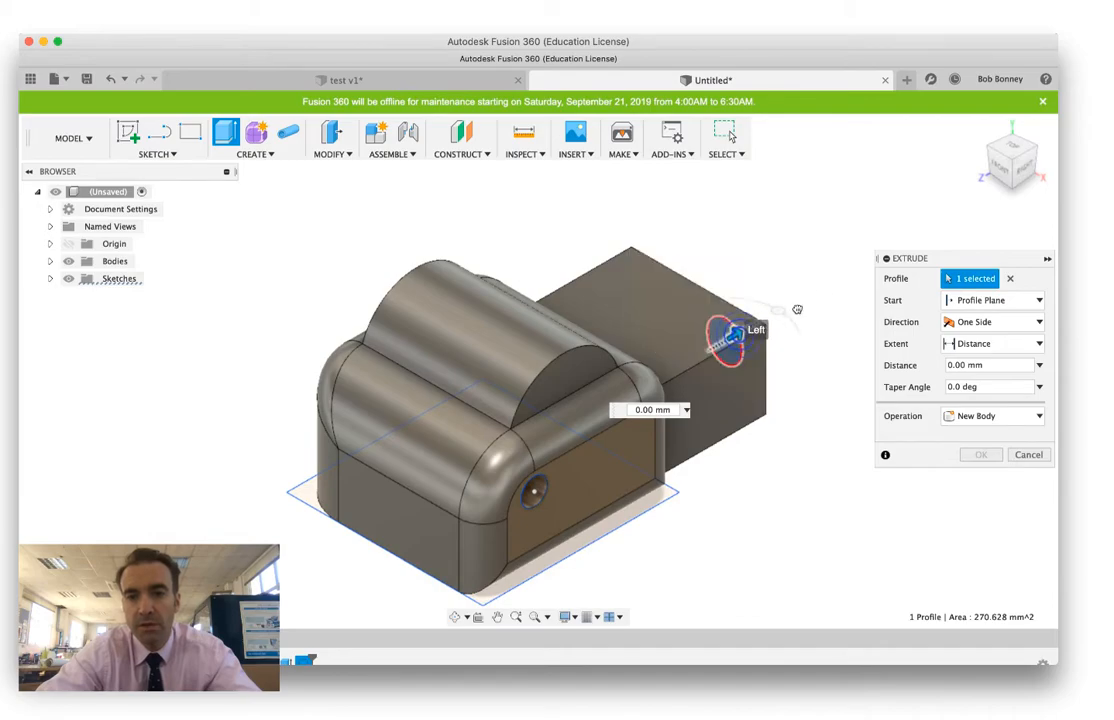
drag(734, 330, 838, 276)
key(Return)
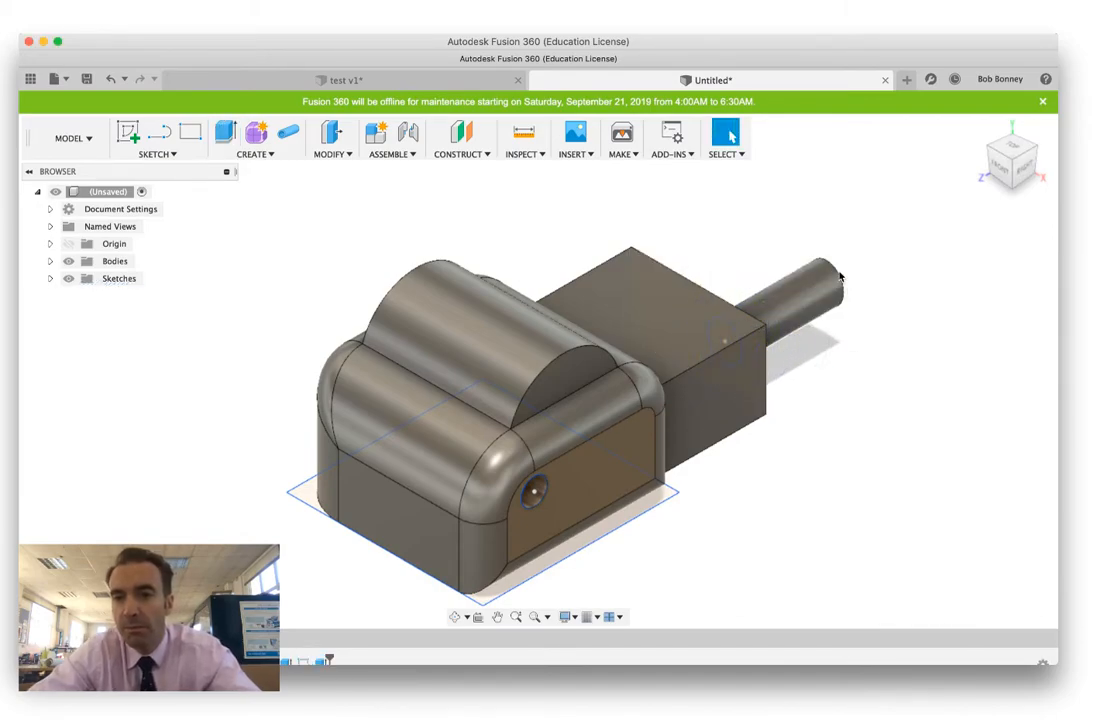
Fillet the two long upper edges of the rear extension with a constant radius of about 9.34 mm
key(f)
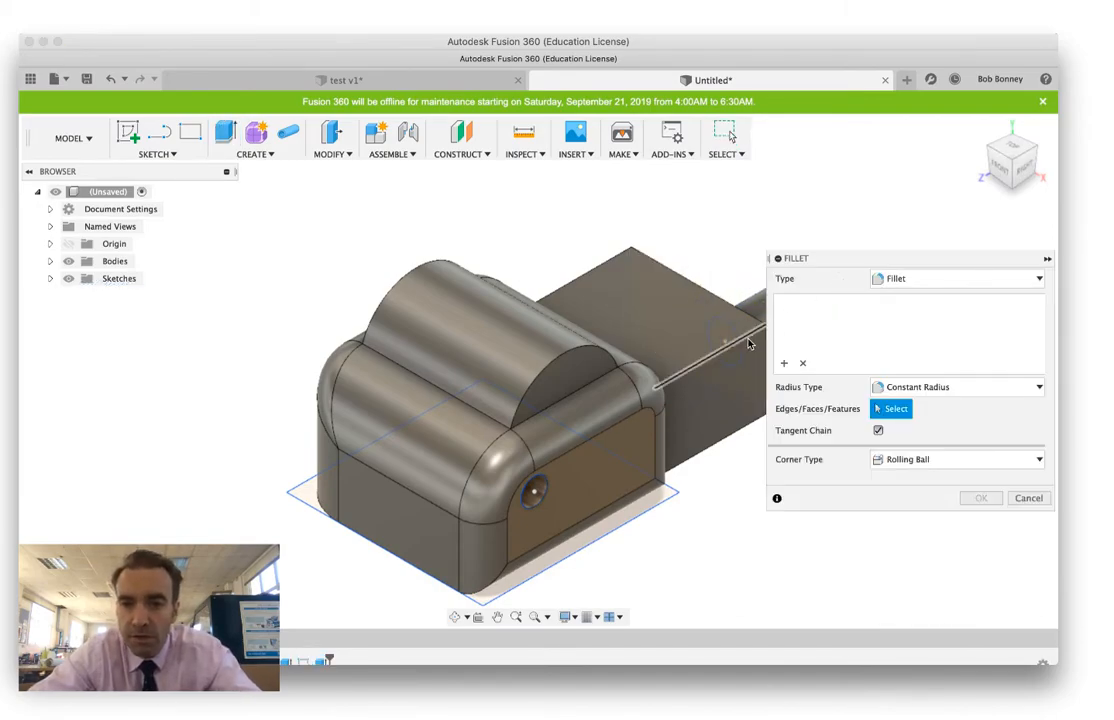
click(748, 342)
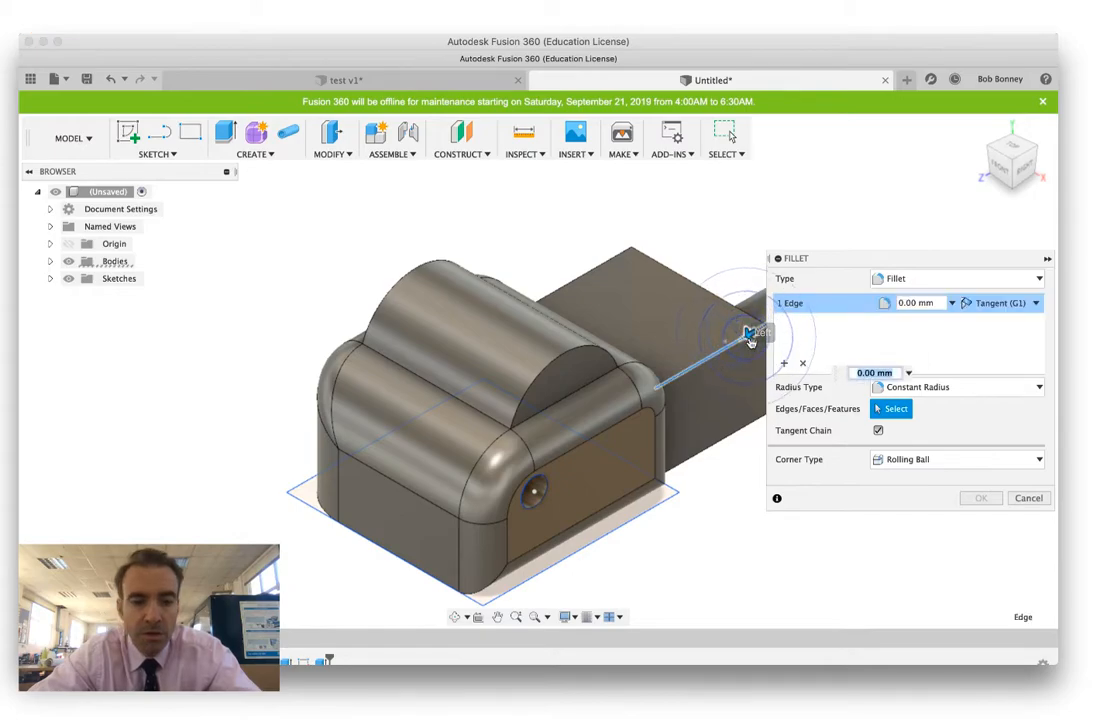
click(601, 268)
drag(592, 250, 598, 265)
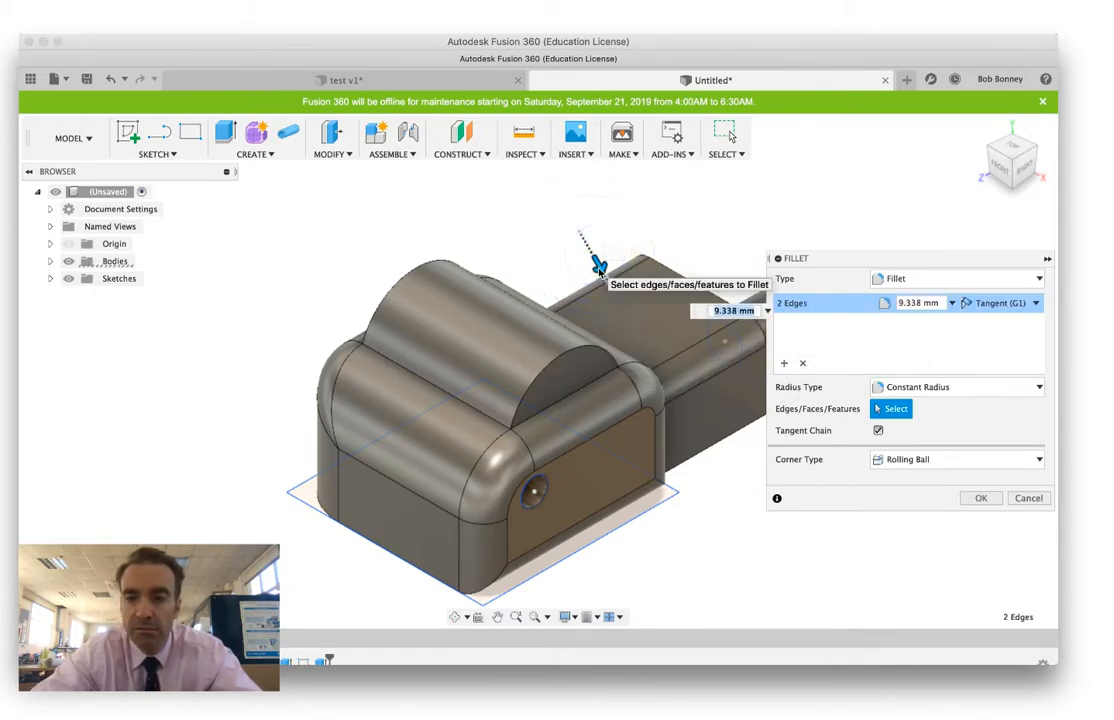
key(Return)
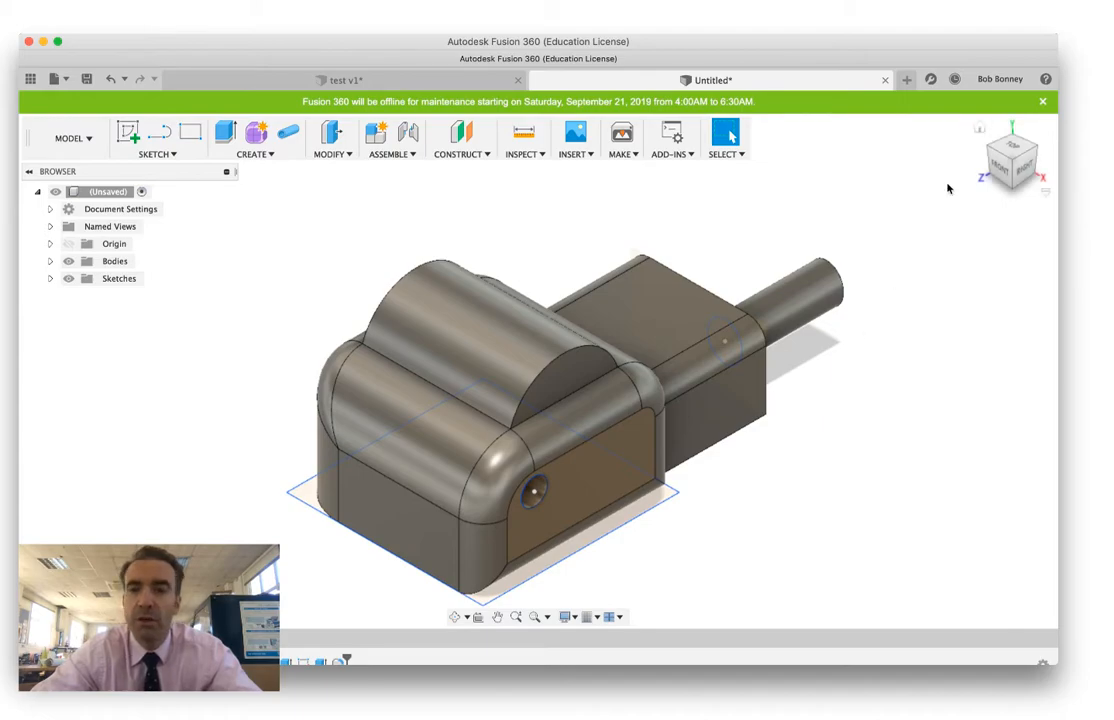
click(981, 131)
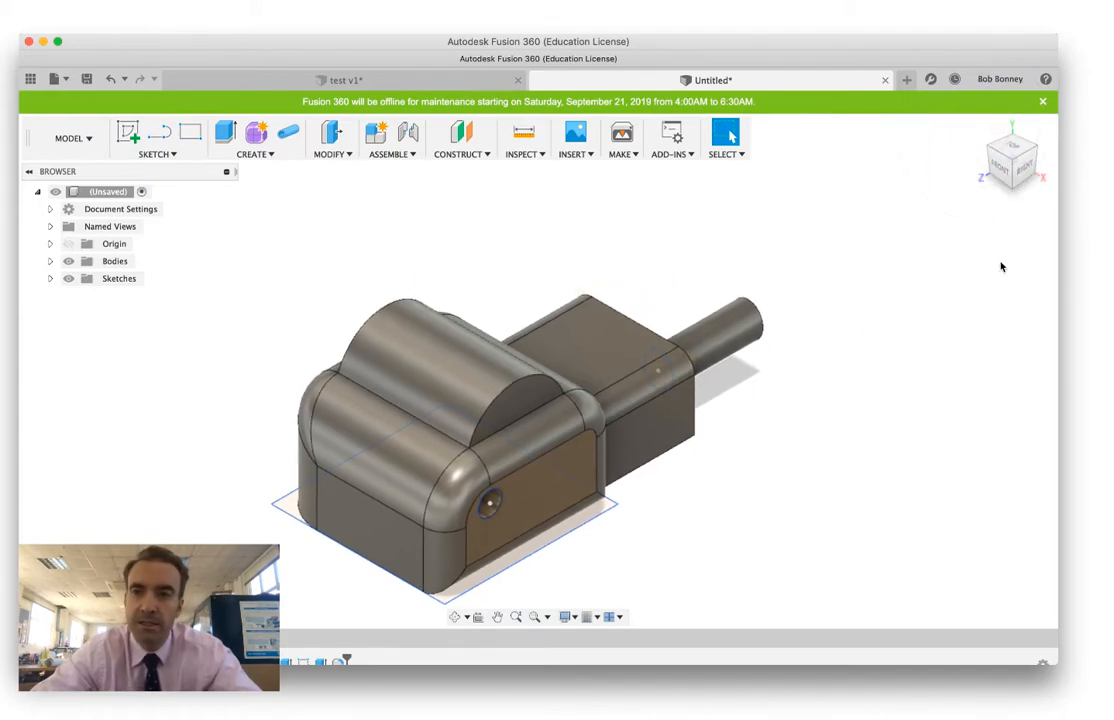
mouse_move(1015, 180)
mouse_down()
mouse_move(890, 235)
mouse_move(858, 212)
mouse_move(882, 235)
mouse_move(932, 240)
mouse_move(904, 348)
mouse_up()
click(981, 129)
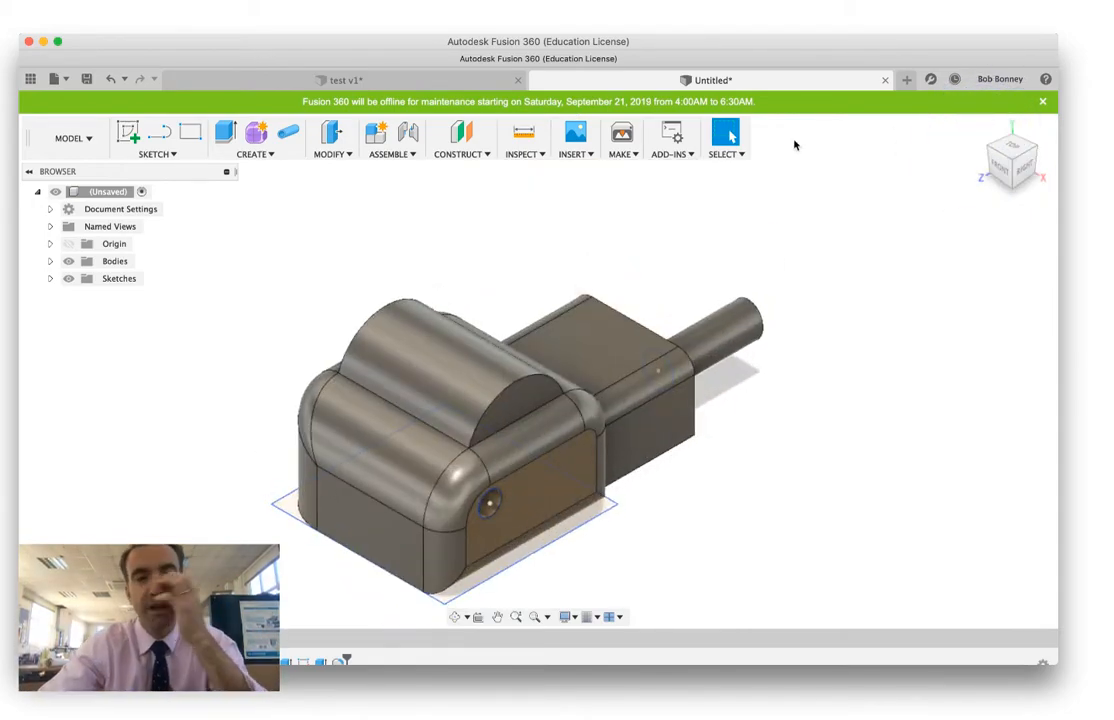
Switch to the Render workspace and open the Appearance settings
click(76, 138)
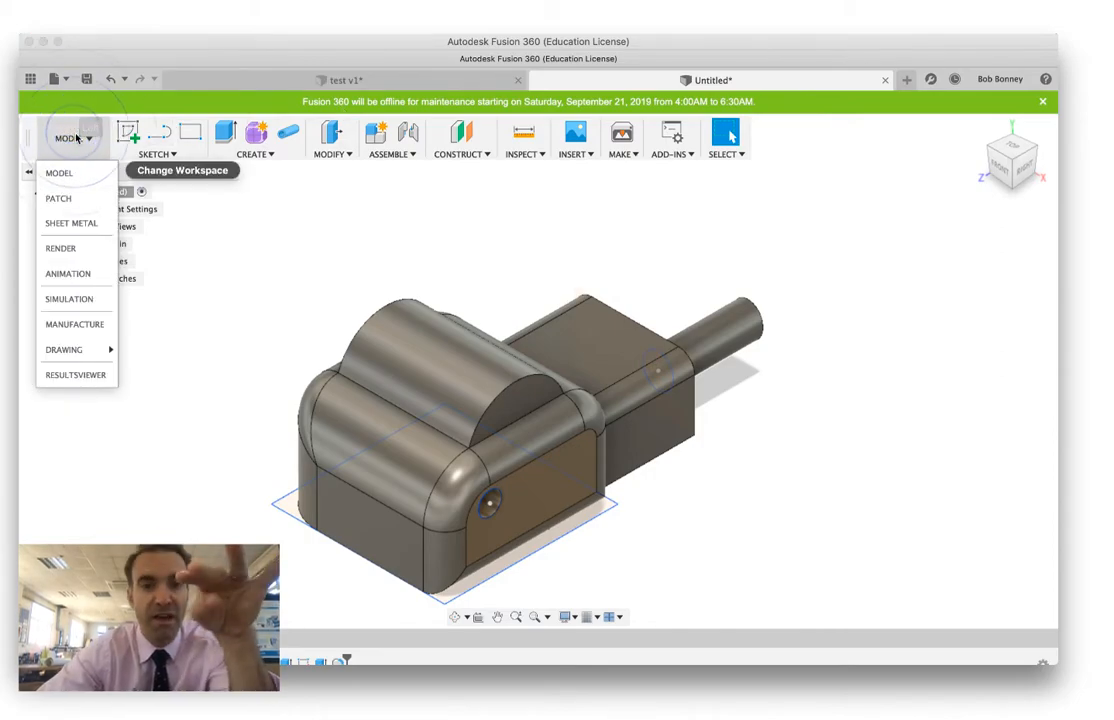
click(62, 250)
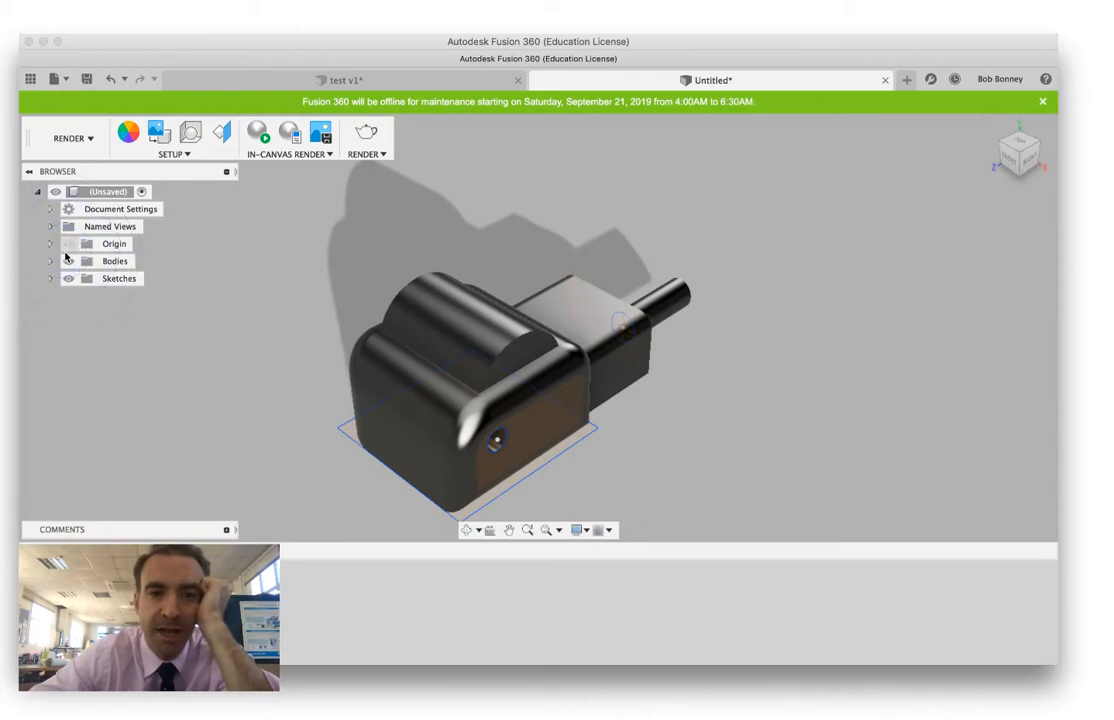
click(128, 132)
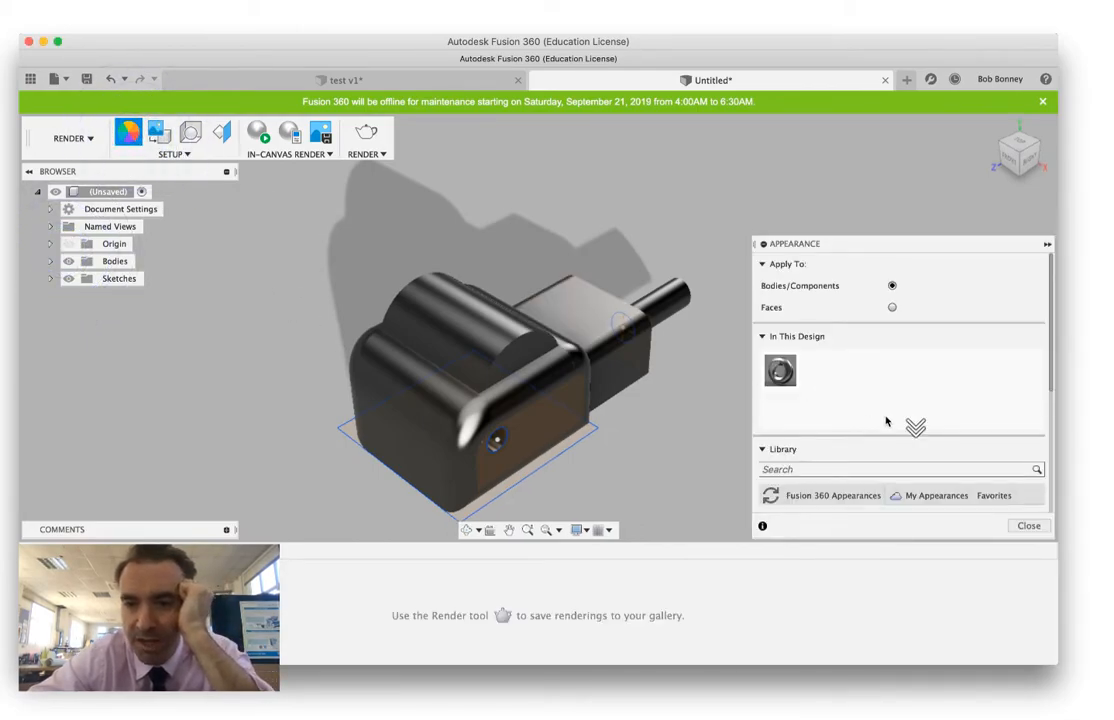
Apply the Paint - Enamel Glossy (Green) appearance from the Glossy paint library to the whole body
scroll(885, 437, down, 6)
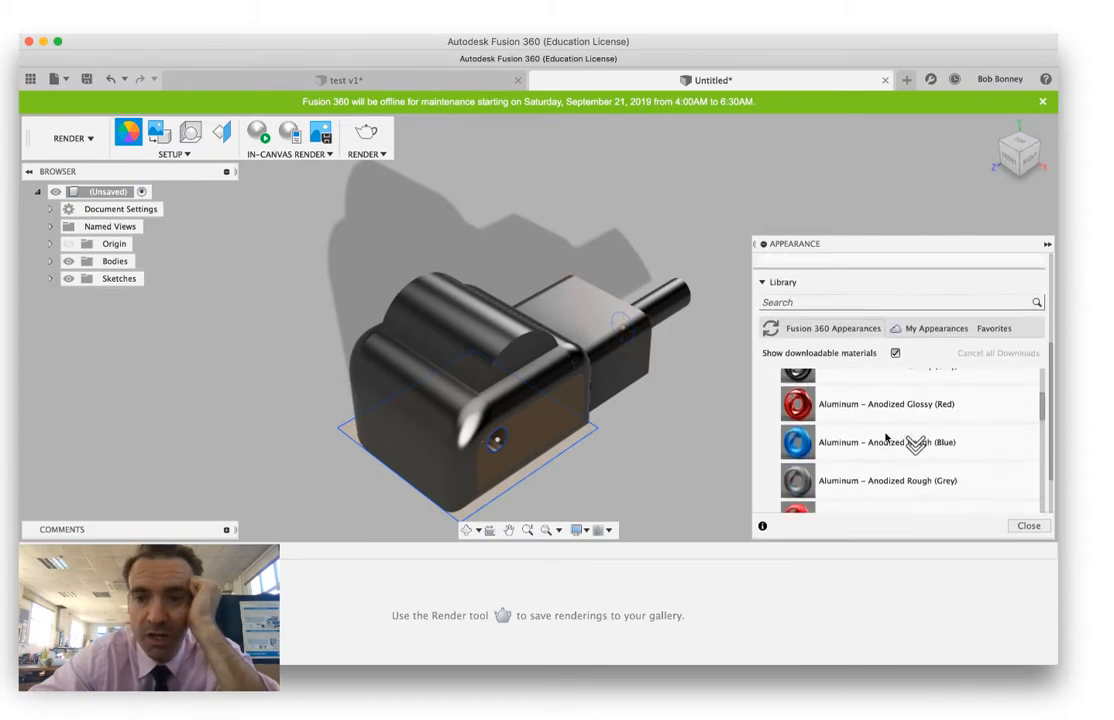
scroll(885, 437, up, 3)
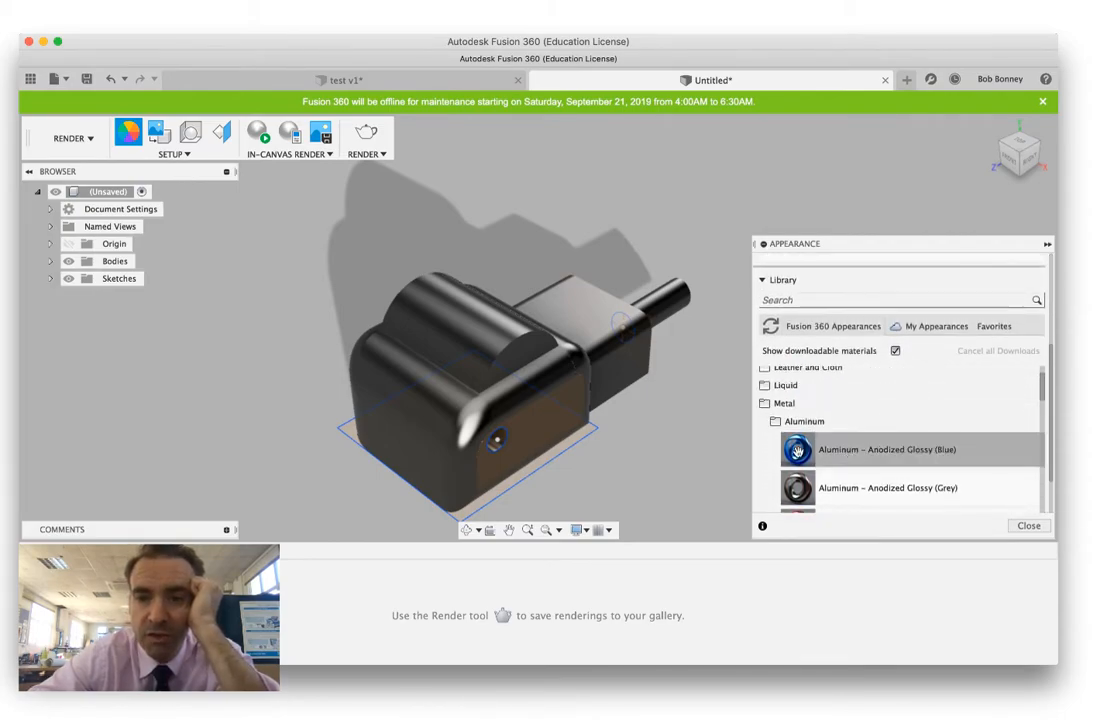
click(779, 404)
click(779, 404)
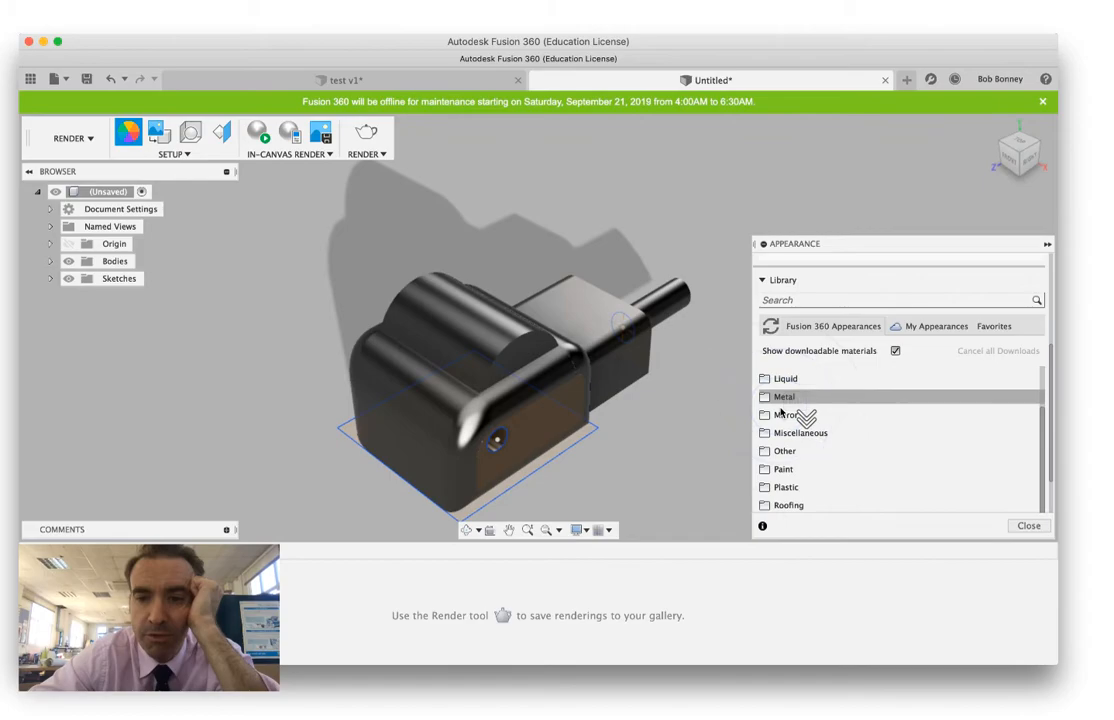
click(776, 469)
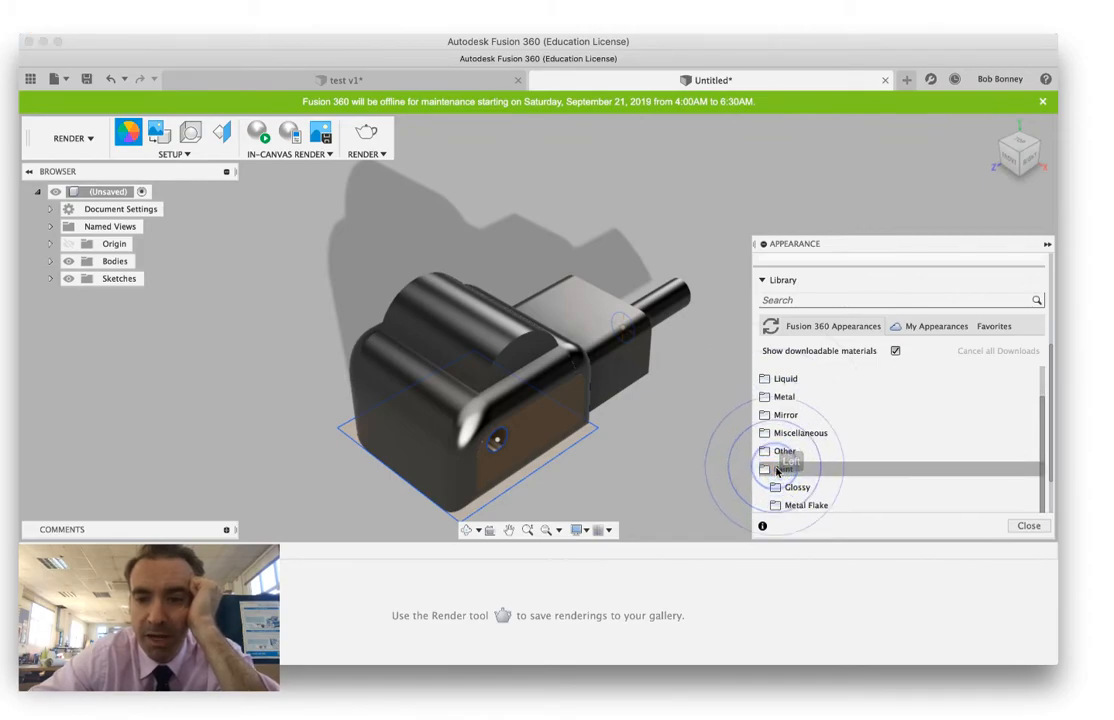
drag(779, 486, 517, 411)
Set appearances to apply to individual faces instead of bodies and components
scroll(860, 440, down, 1)
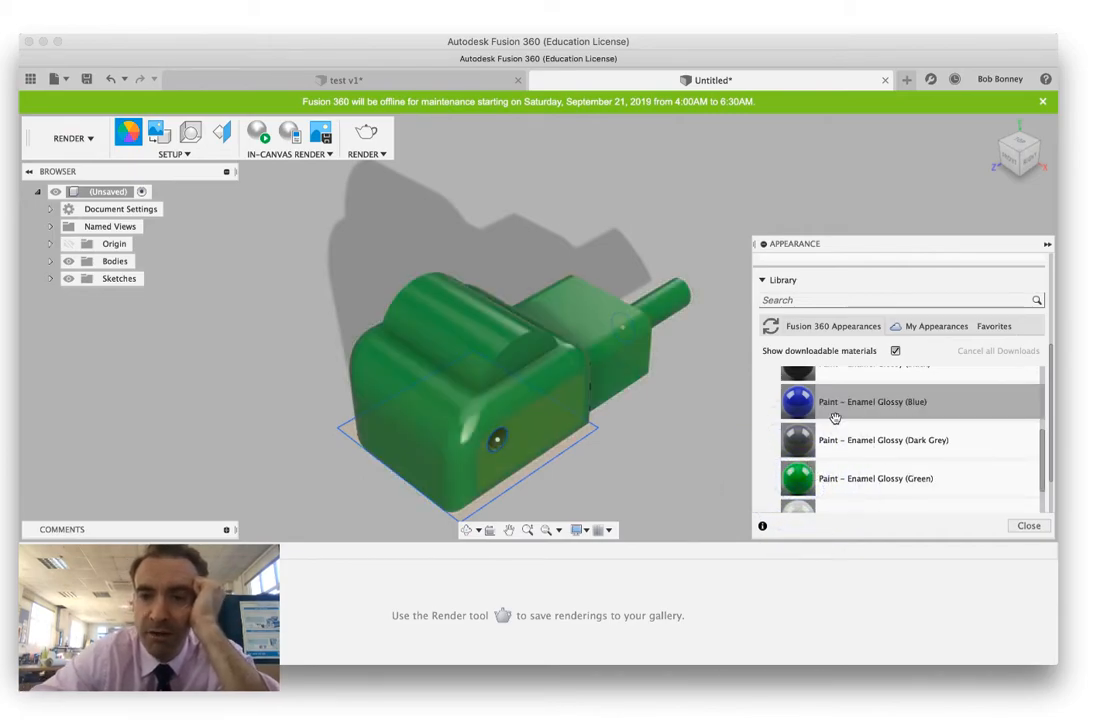
scroll(833, 423, up, 5)
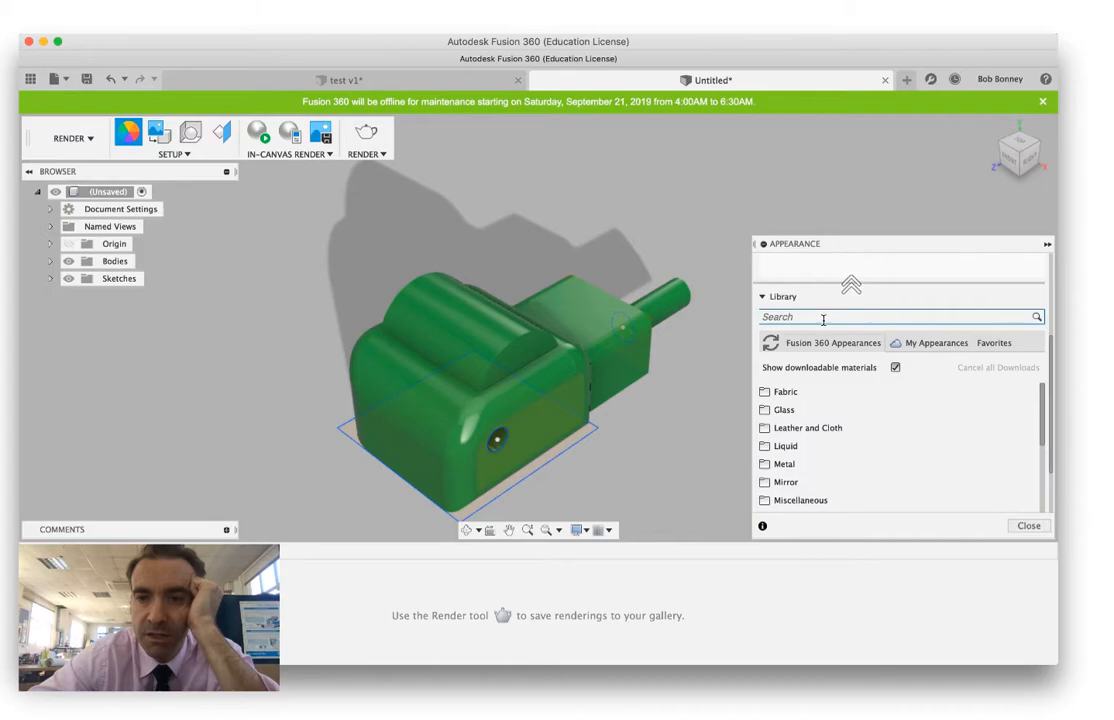
scroll(823, 319, up, 3)
click(892, 307)
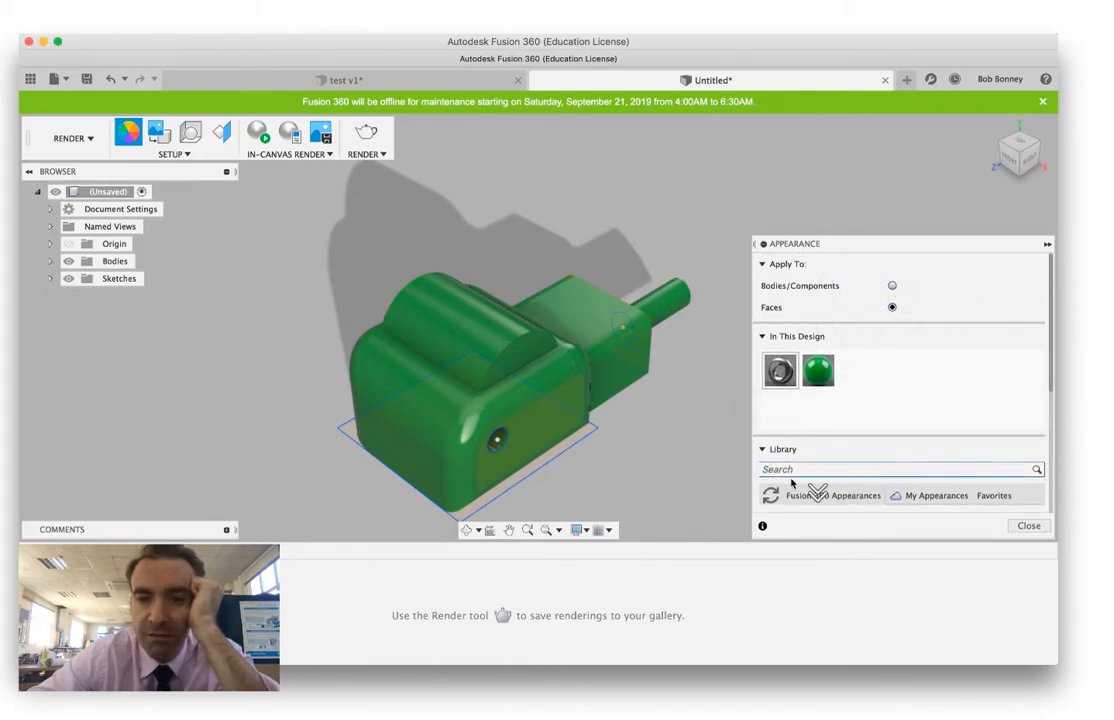
Try to apply Paint - Enamel Glossy (Blue) to the block's flat side face containing the hole
scroll(808, 490, down, 5)
scroll(791, 470, up, 5)
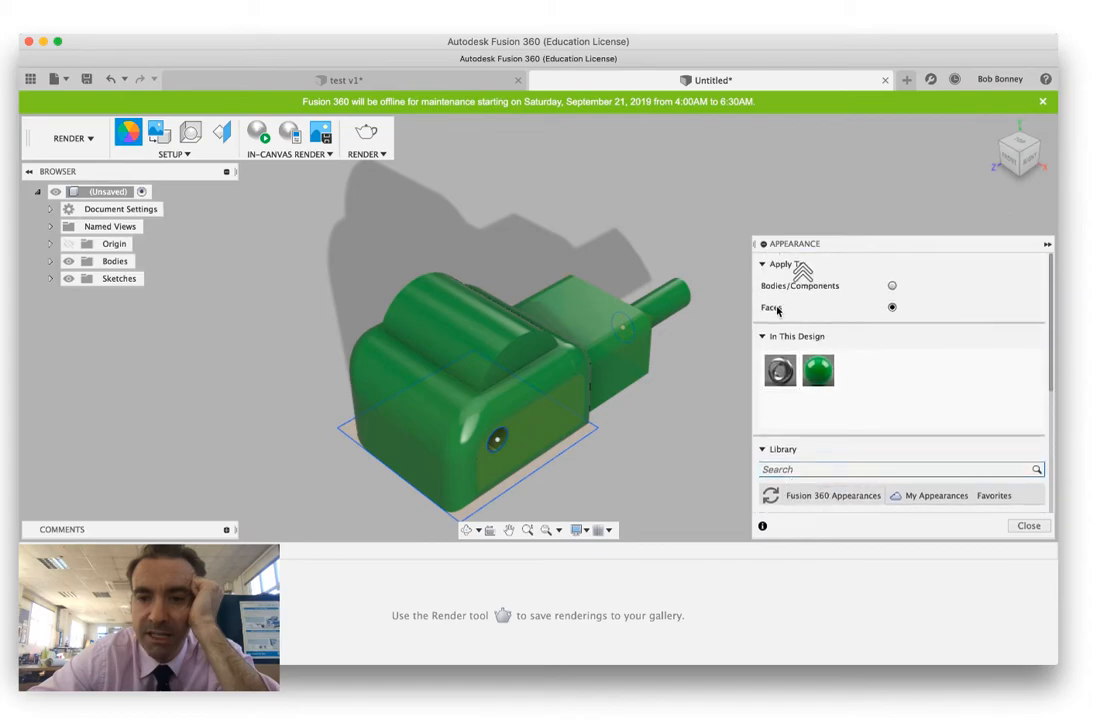
scroll(788, 428, down, 5)
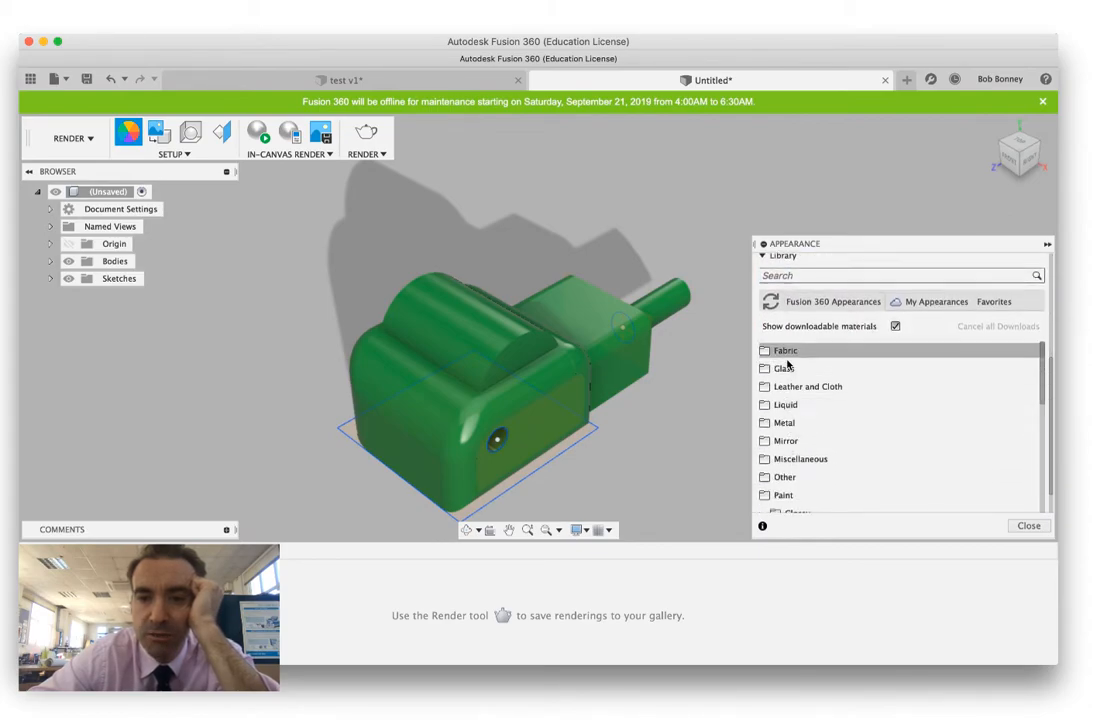
scroll(787, 445, down, 3)
scroll(787, 445, down, 4)
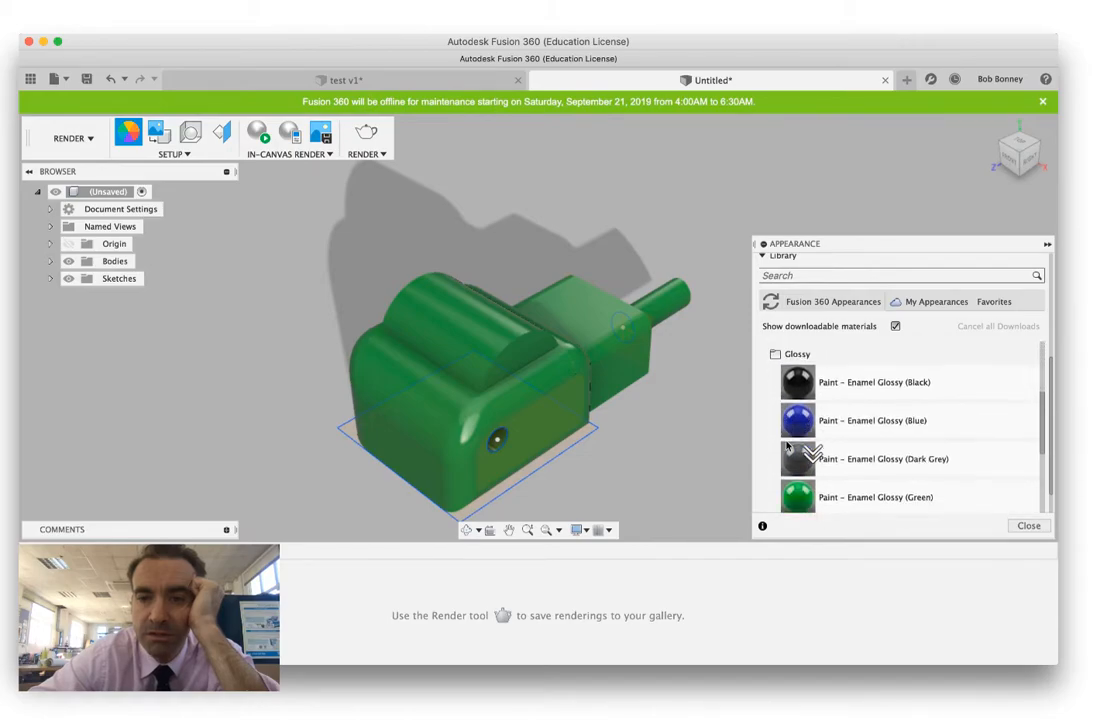
mouse_move(797, 404)
mouse_down()
mouse_move(542, 455)
mouse_move(538, 427)
mouse_up()
scroll(539, 427, up, 1)
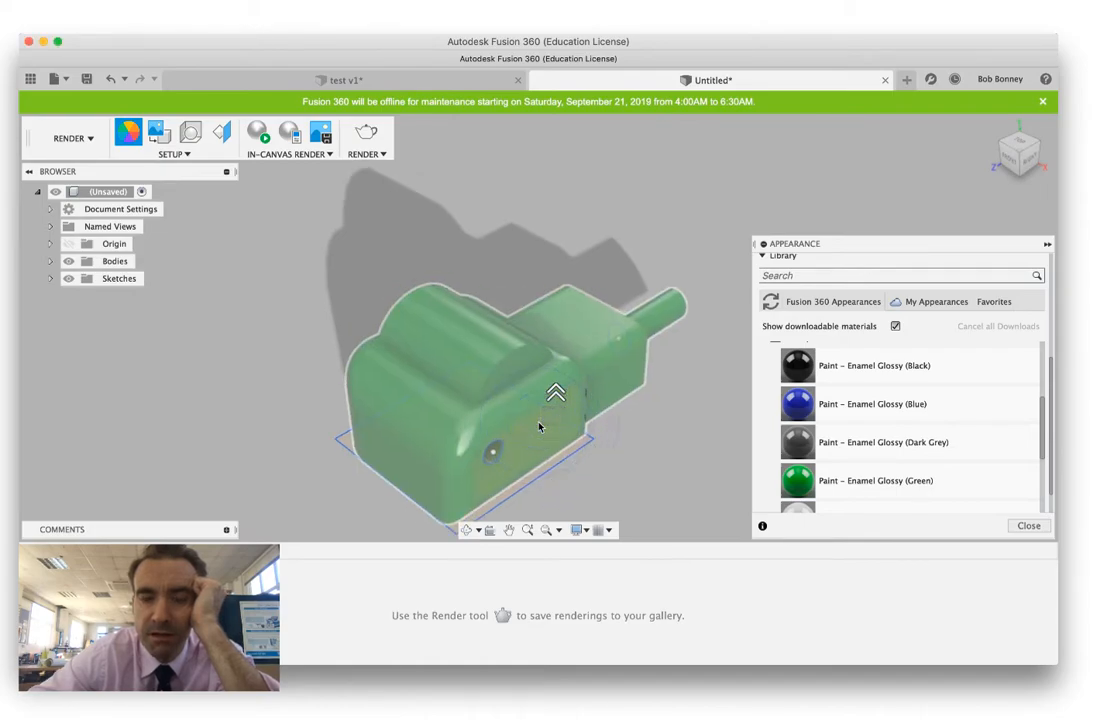
Apply the design's existing Steel - Satin appearance to the rod's curved face, with Faces as the target
scroll(848, 316, up, 3)
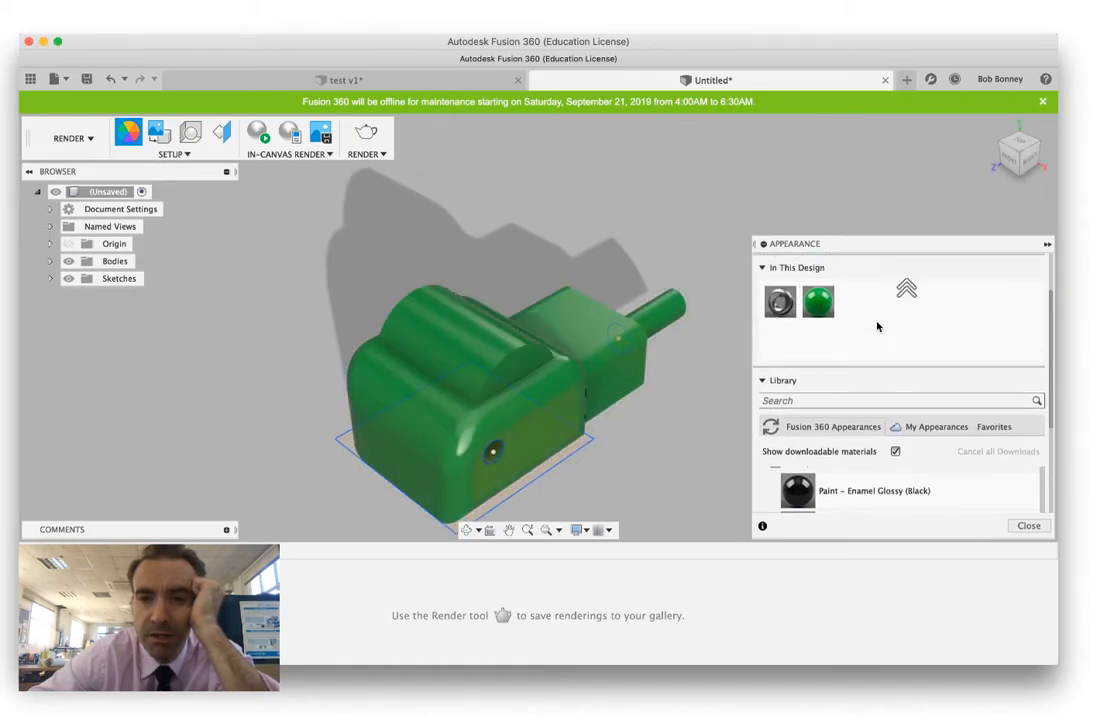
scroll(877, 326, up, 2)
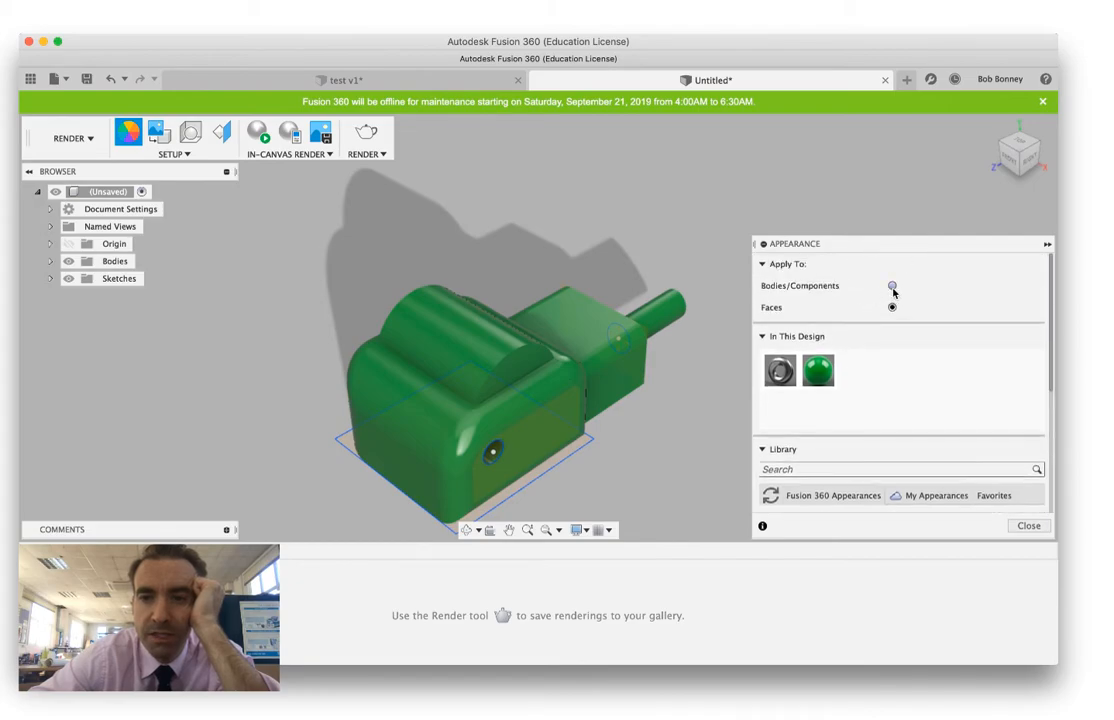
click(892, 307)
click(673, 318)
drag(780, 370, 667, 320)
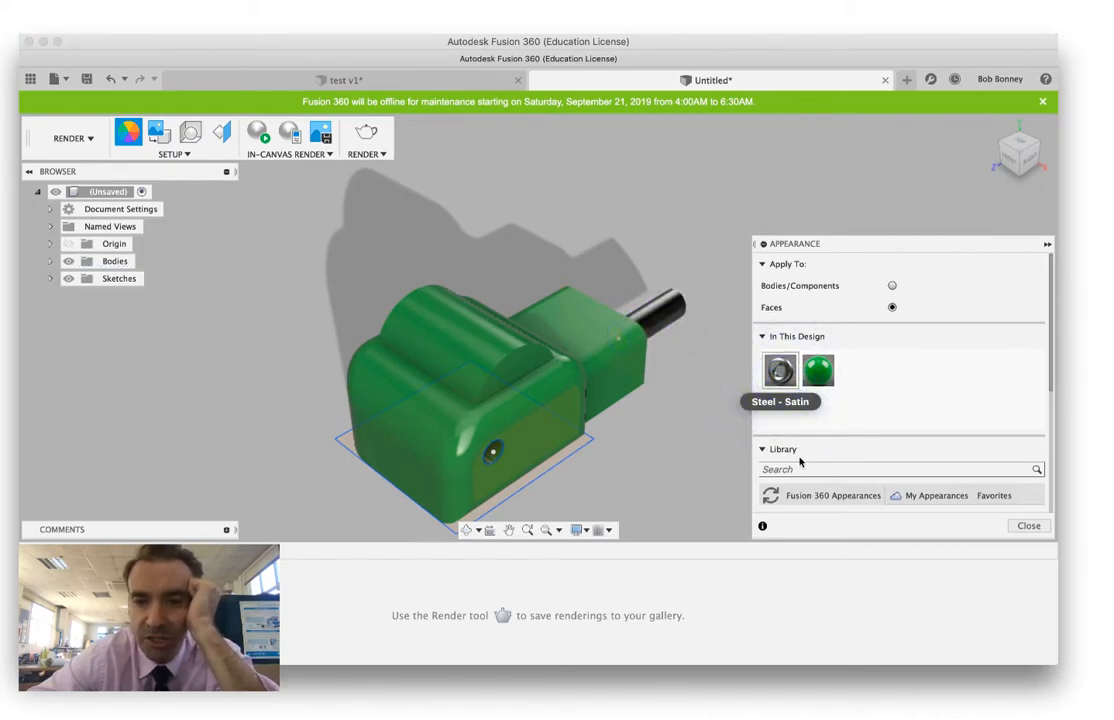
Apply Paint - Enamel Glossy (Red) to the block's long rounded front face and clear the selection
click(535, 438)
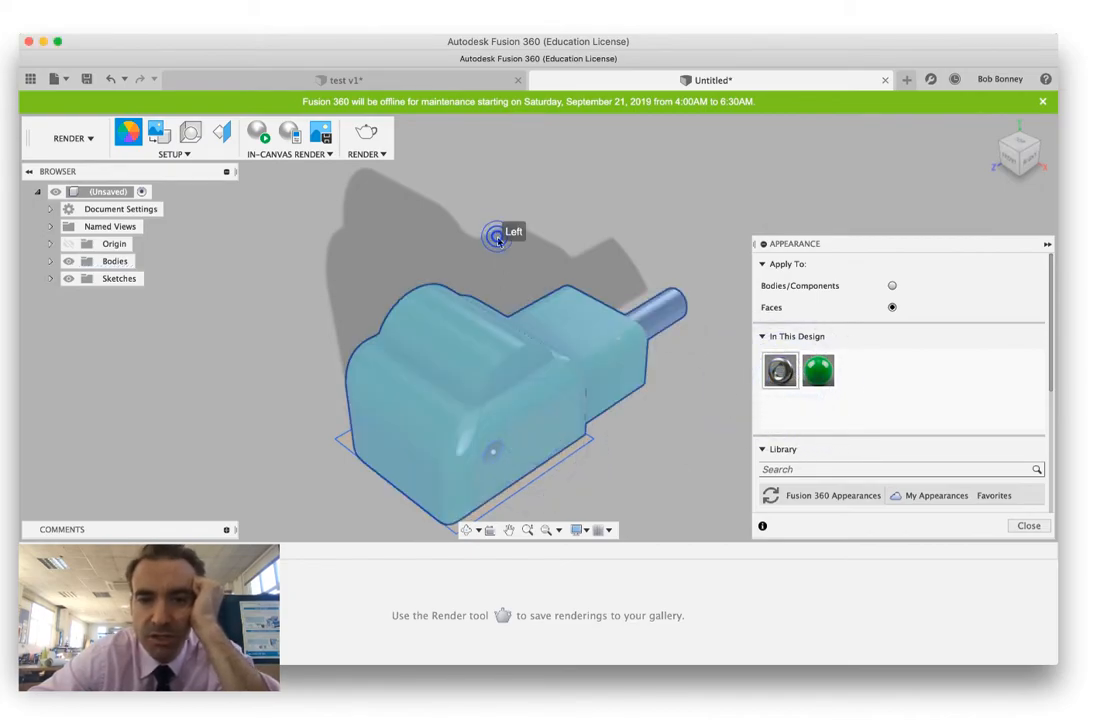
click(305, 415)
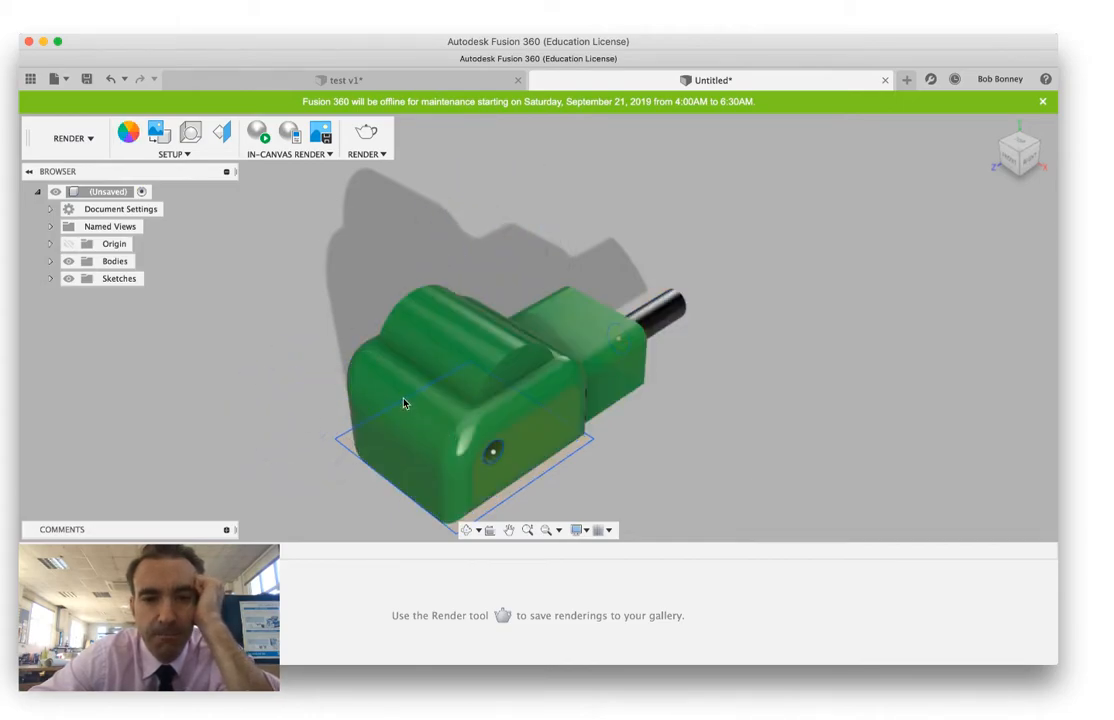
click(390, 390)
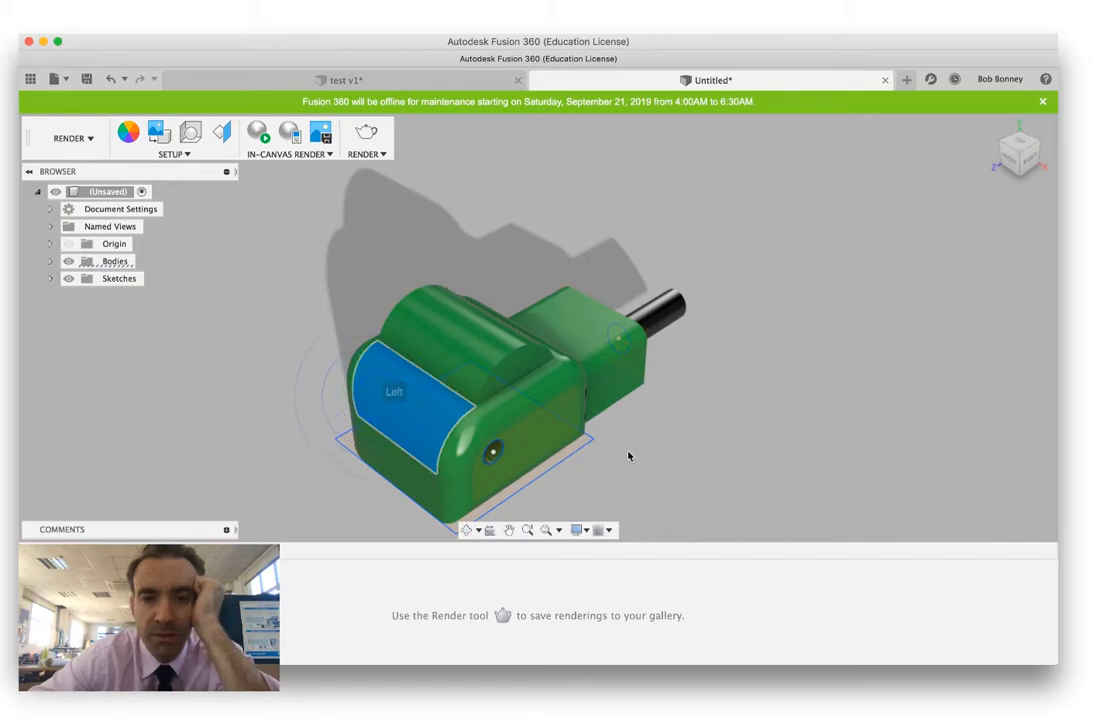
click(128, 132)
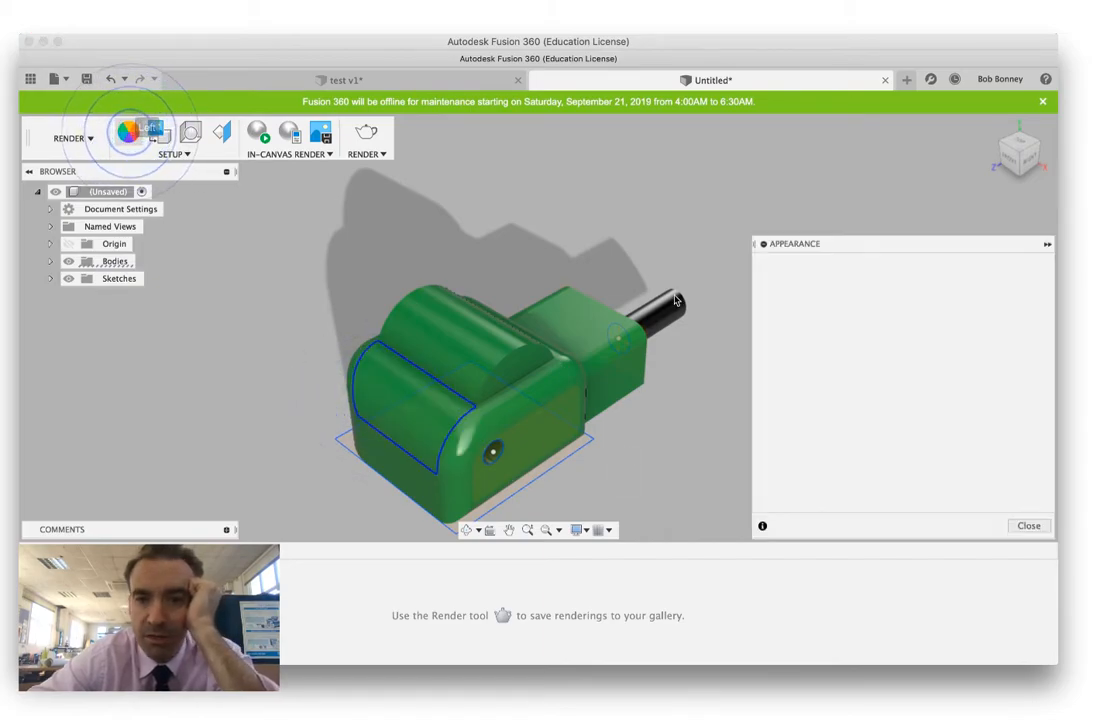
scroll(869, 409, down, 3)
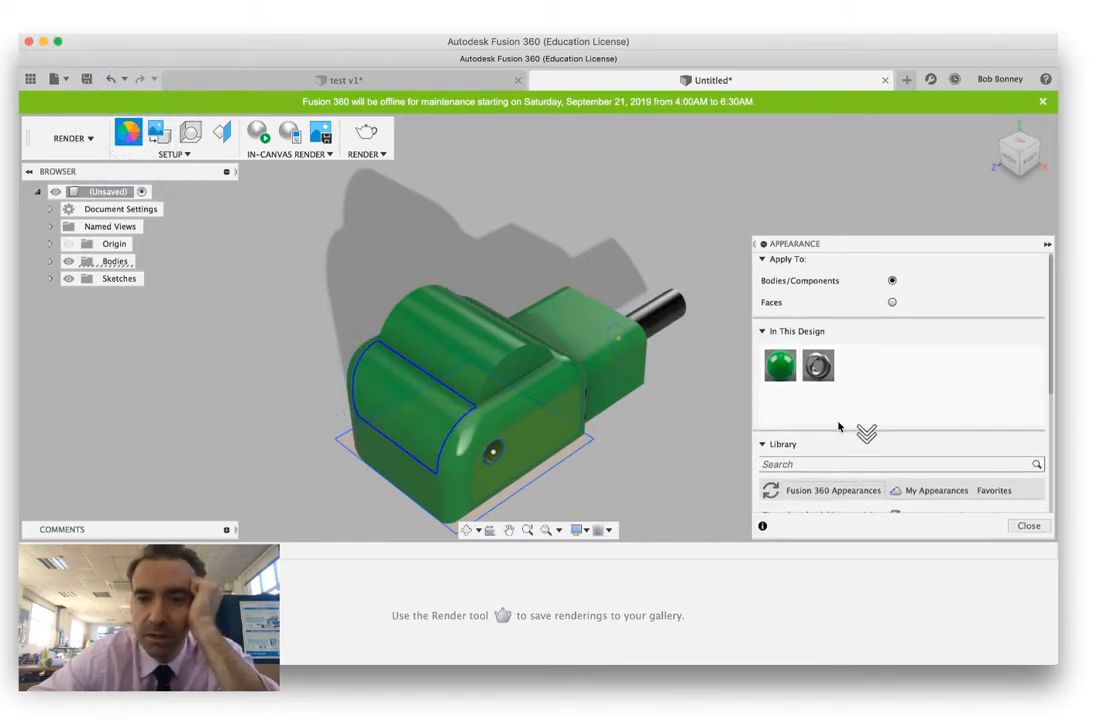
scroll(832, 458, down, 3)
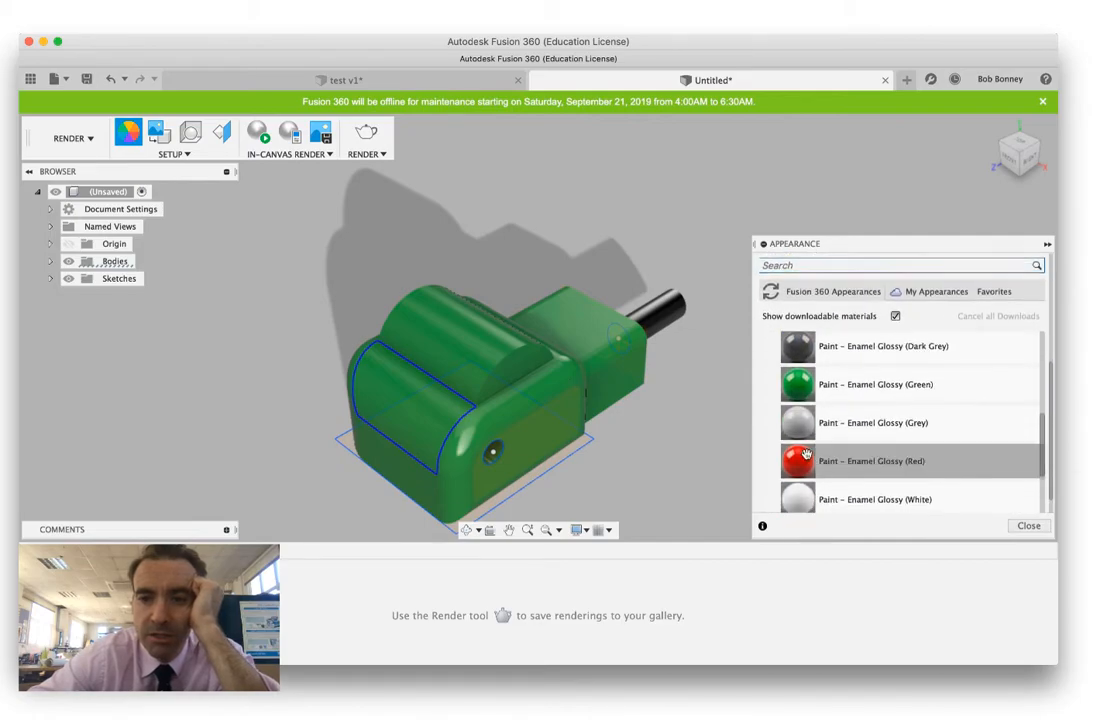
drag(567, 429, 372, 337)
click(499, 218)
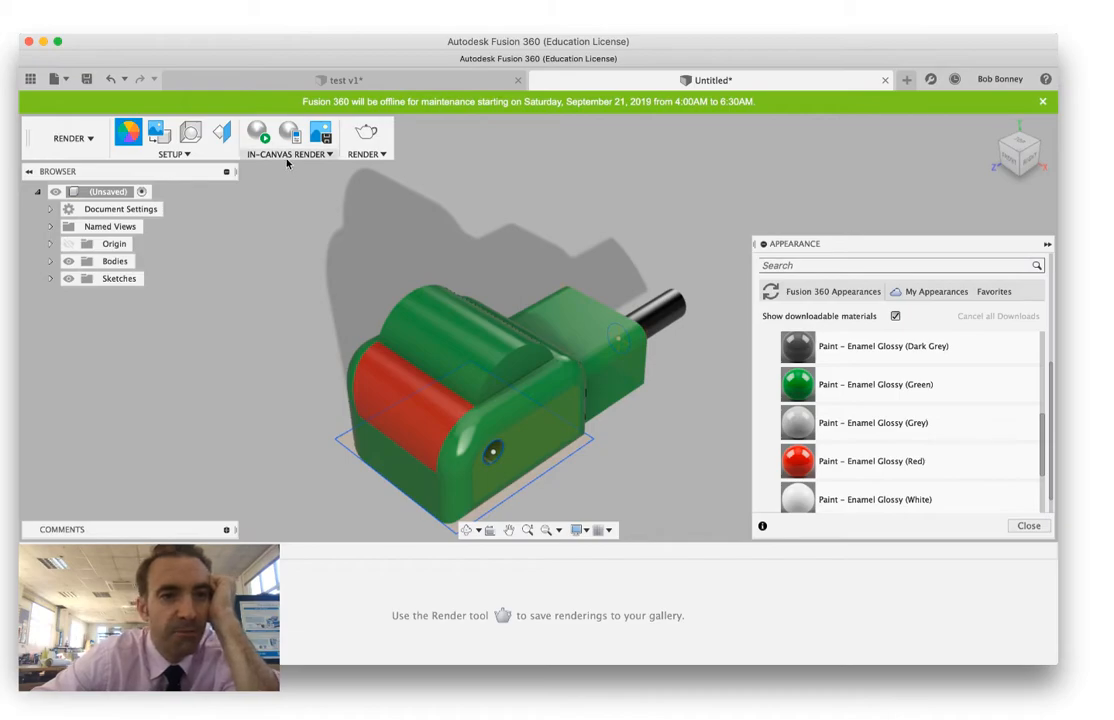
Start an in-canvas render of the coloured model
click(261, 135)
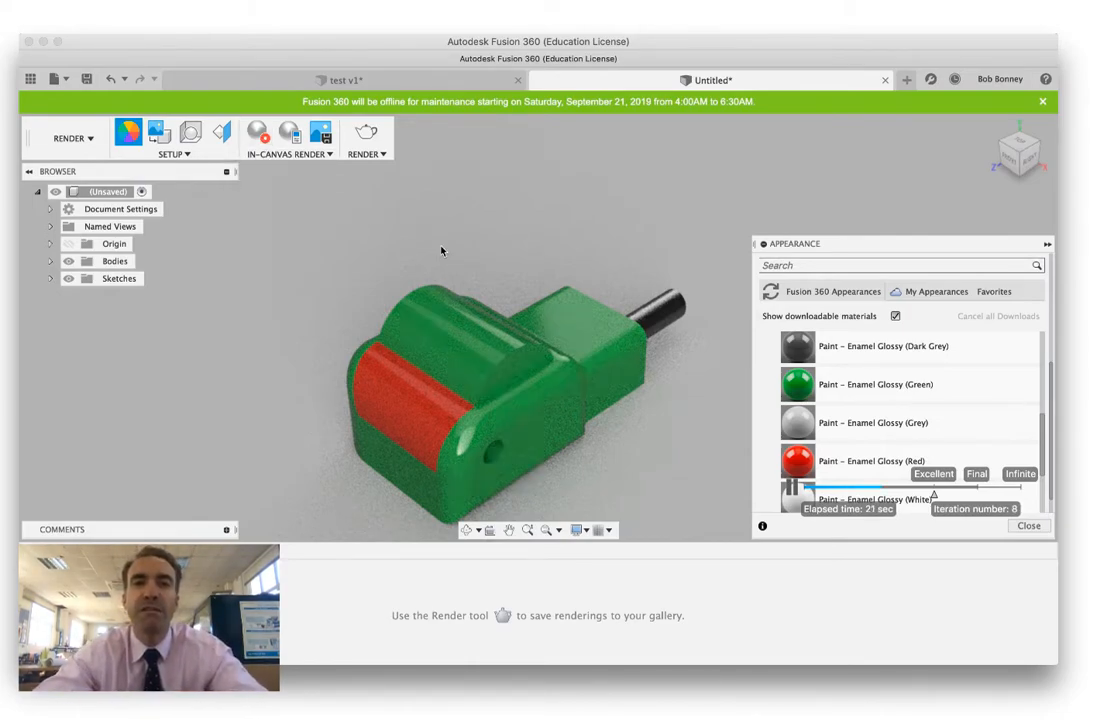
click(600, 198)
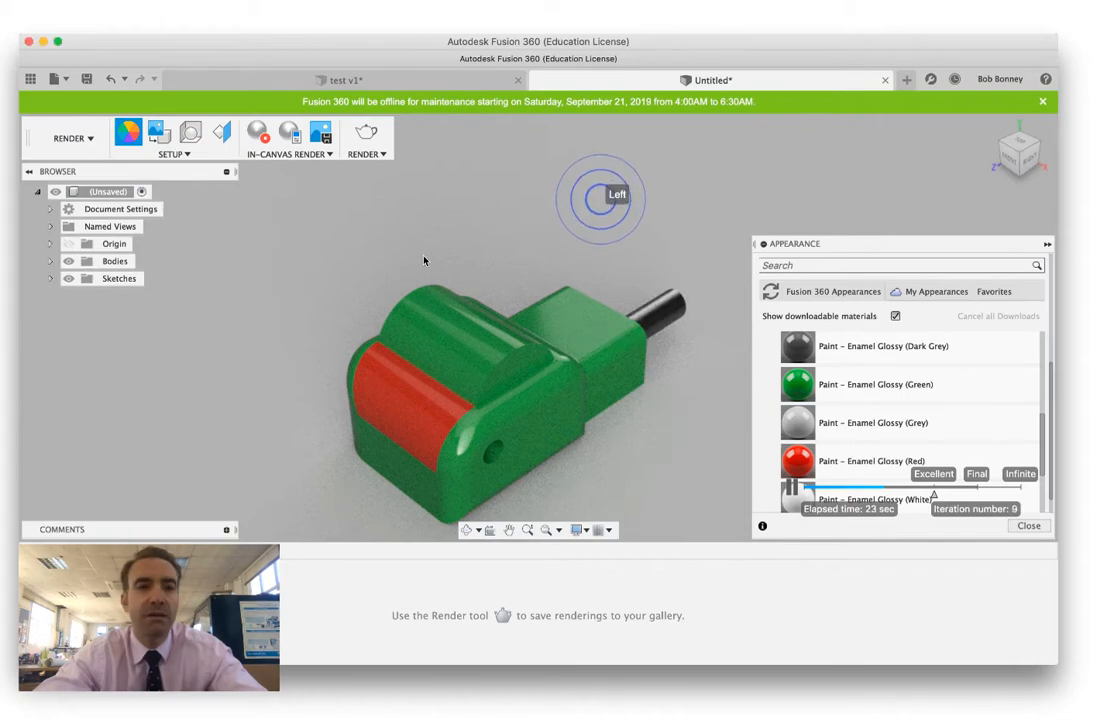
Return to the Model workspace and open the Scripts and Add-Ins dialog
click(73, 138)
click(65, 176)
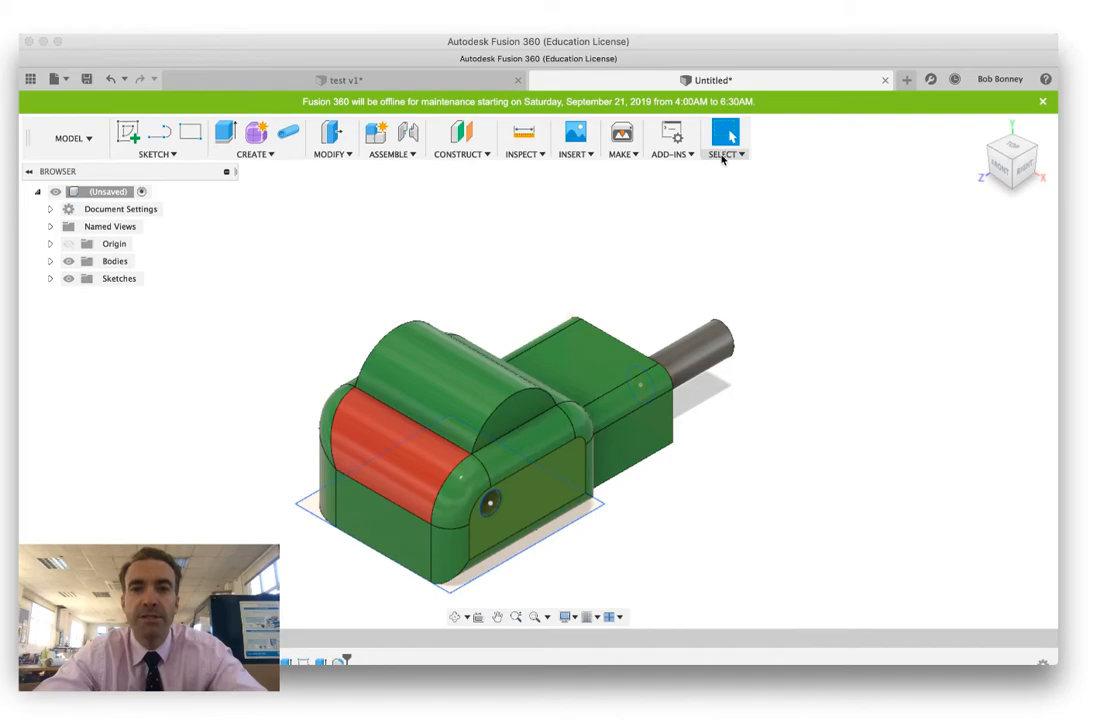
click(670, 154)
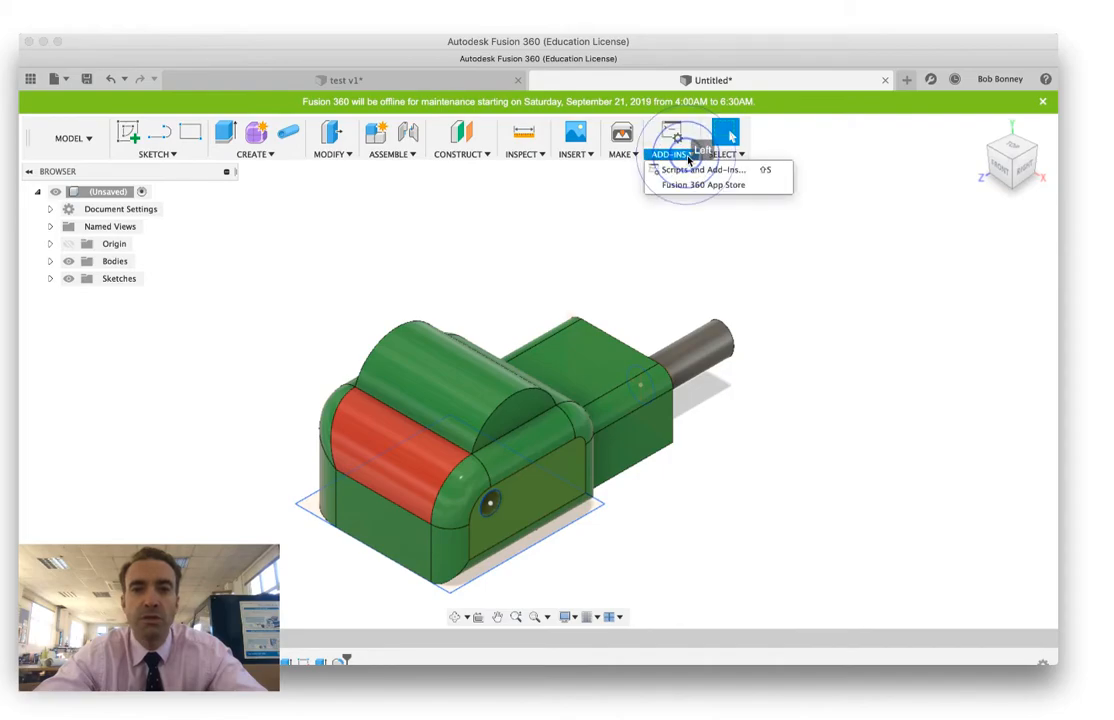
click(688, 171)
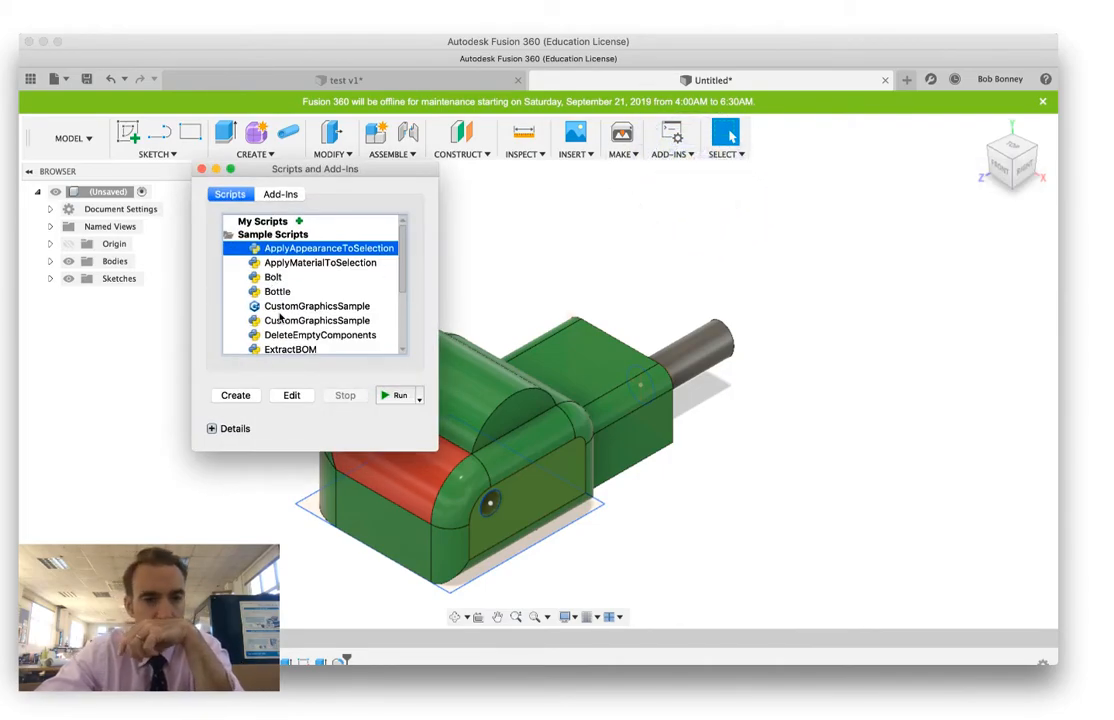
Look through the list of sample scripts and close the Scripts and Add-Ins dialog
scroll(285, 318, down, 5)
scroll(285, 318, up, 5)
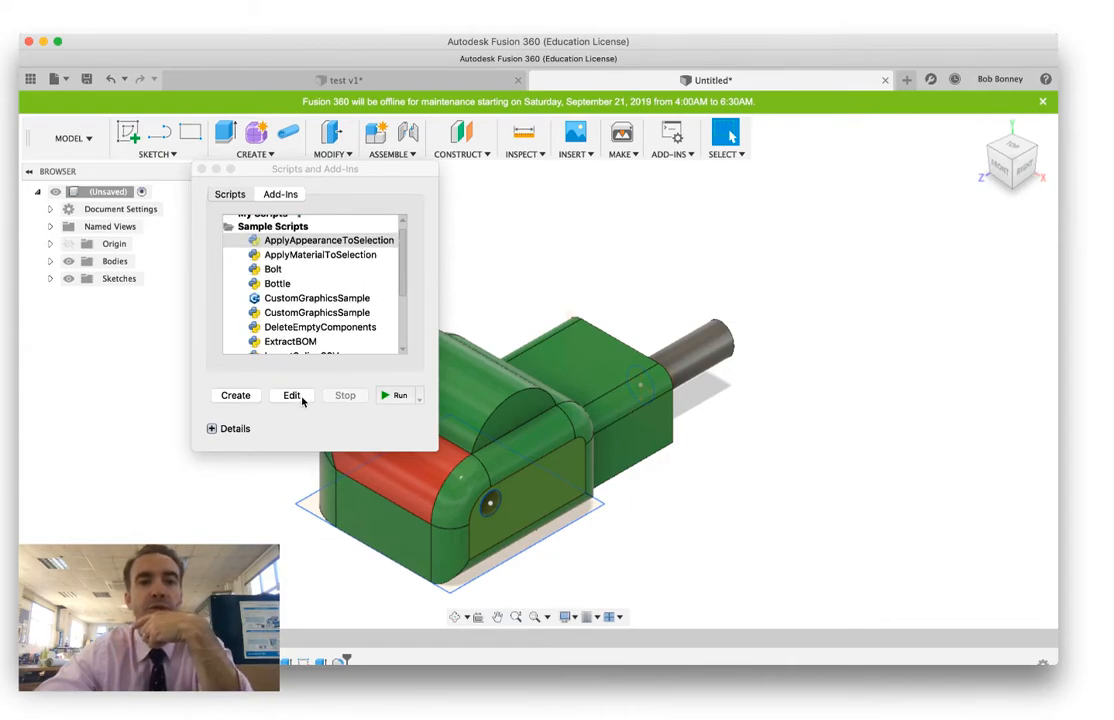
click(201, 170)
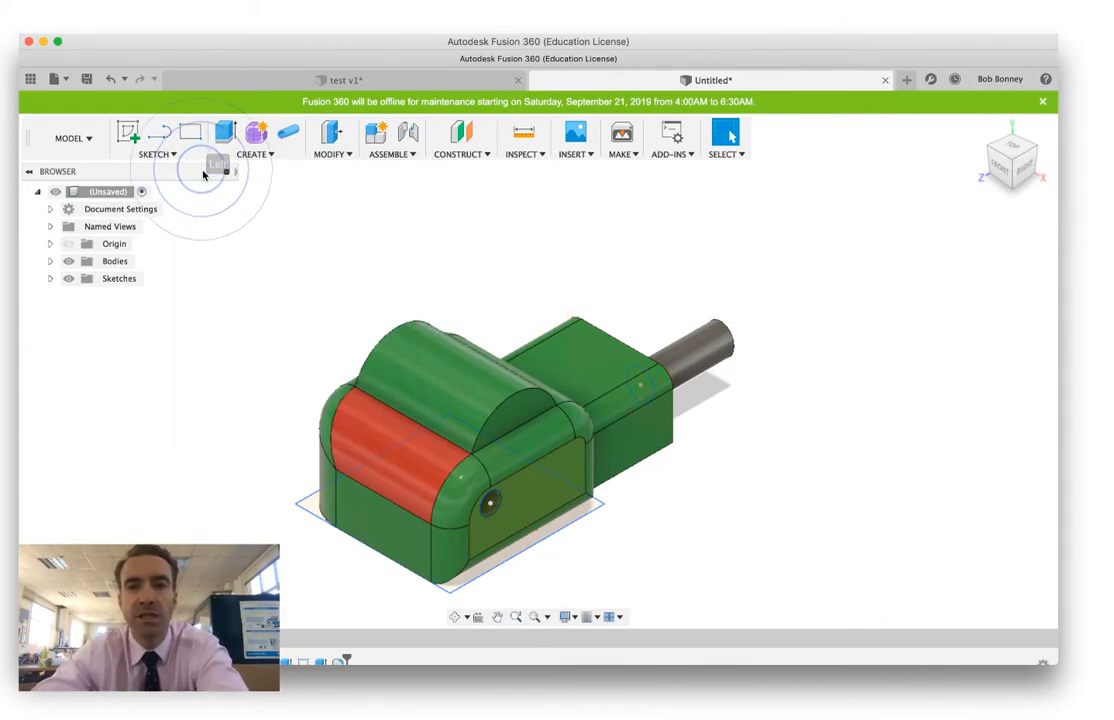
click(586, 154)
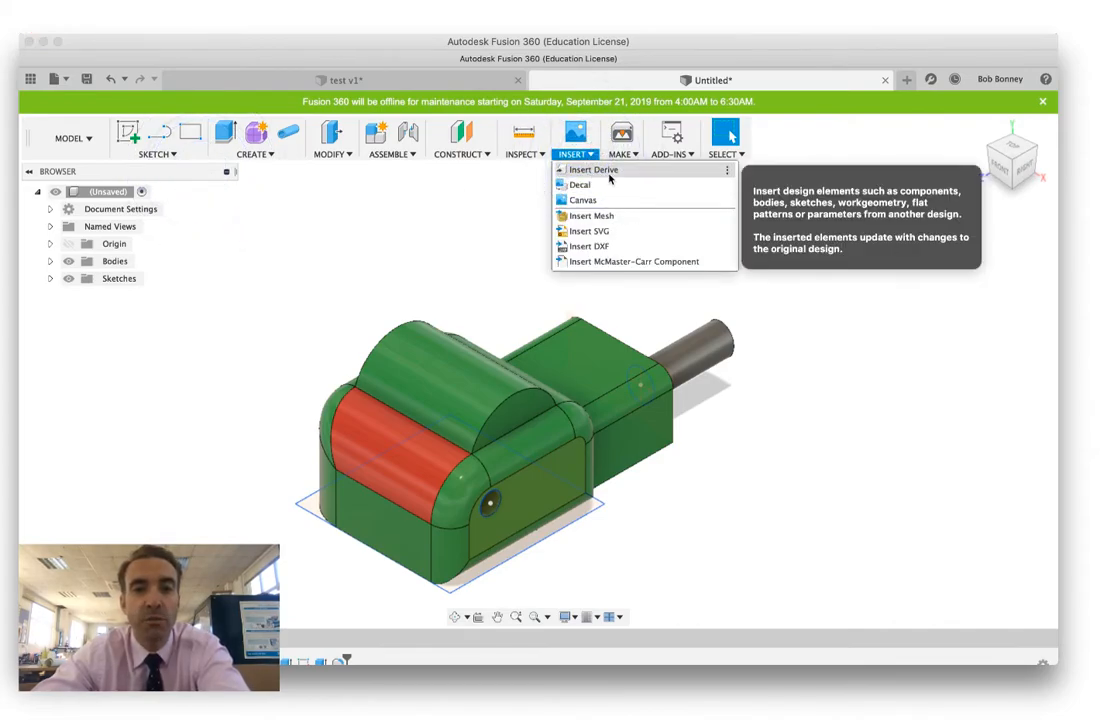
click(634, 262)
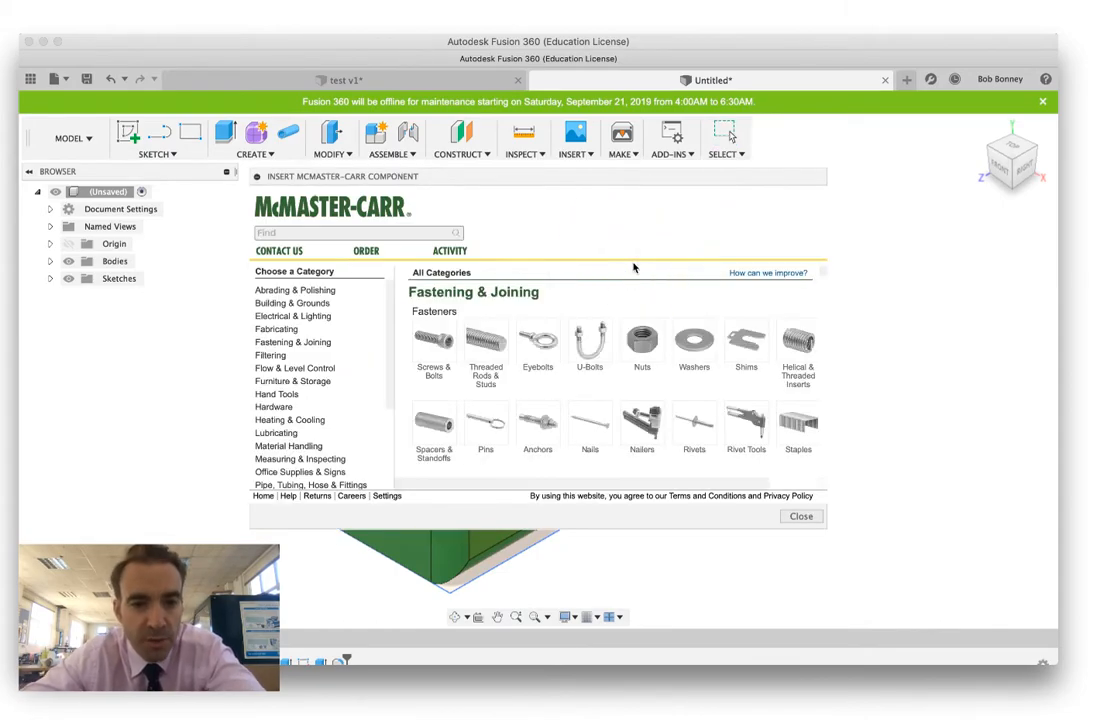
click(445, 340)
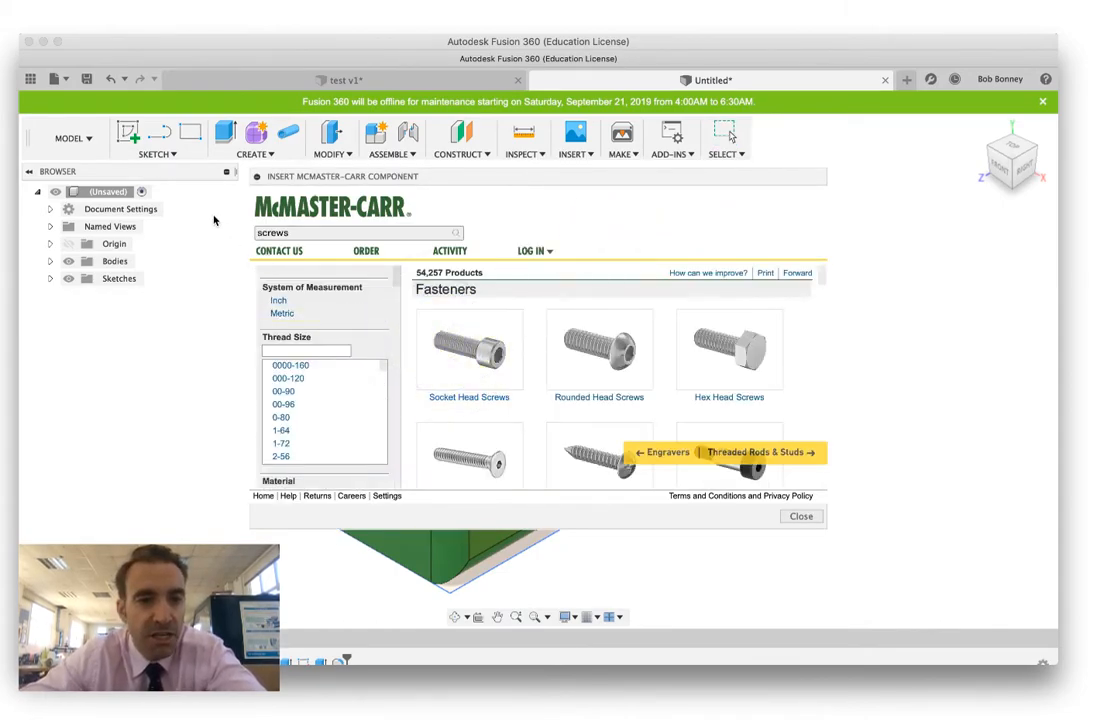
click(801, 516)
Open the McMaster-Carr component catalogue and browse Screws & Bolts to the Alloy Steel Socket Head Screws
click(585, 155)
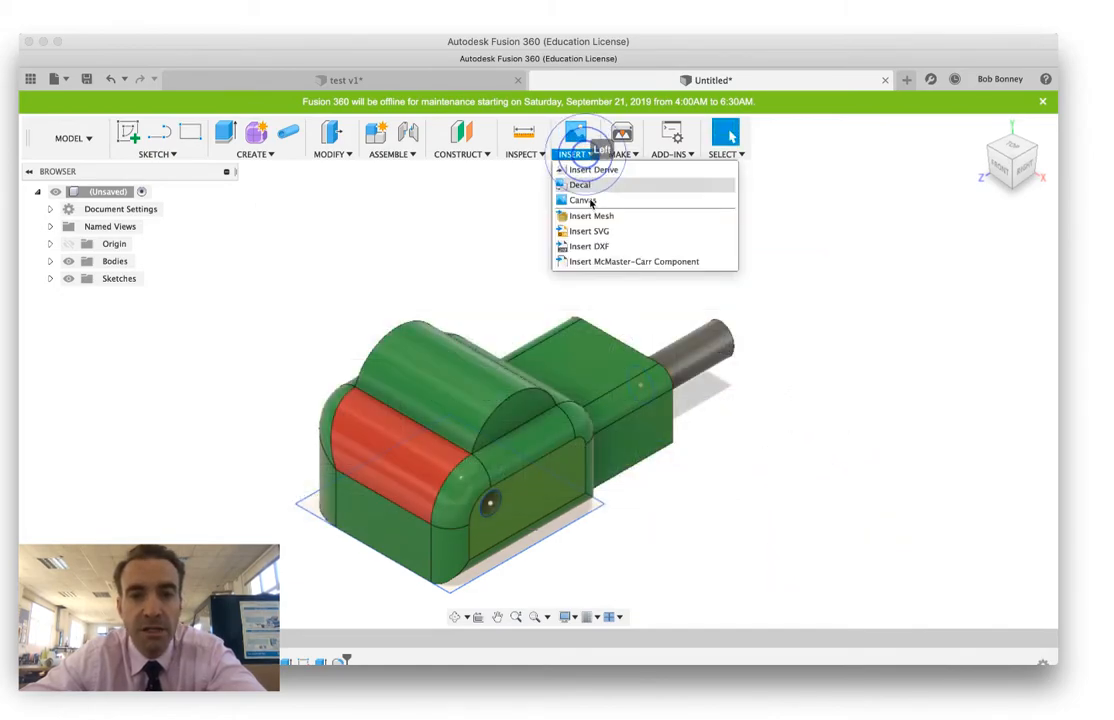
click(587, 263)
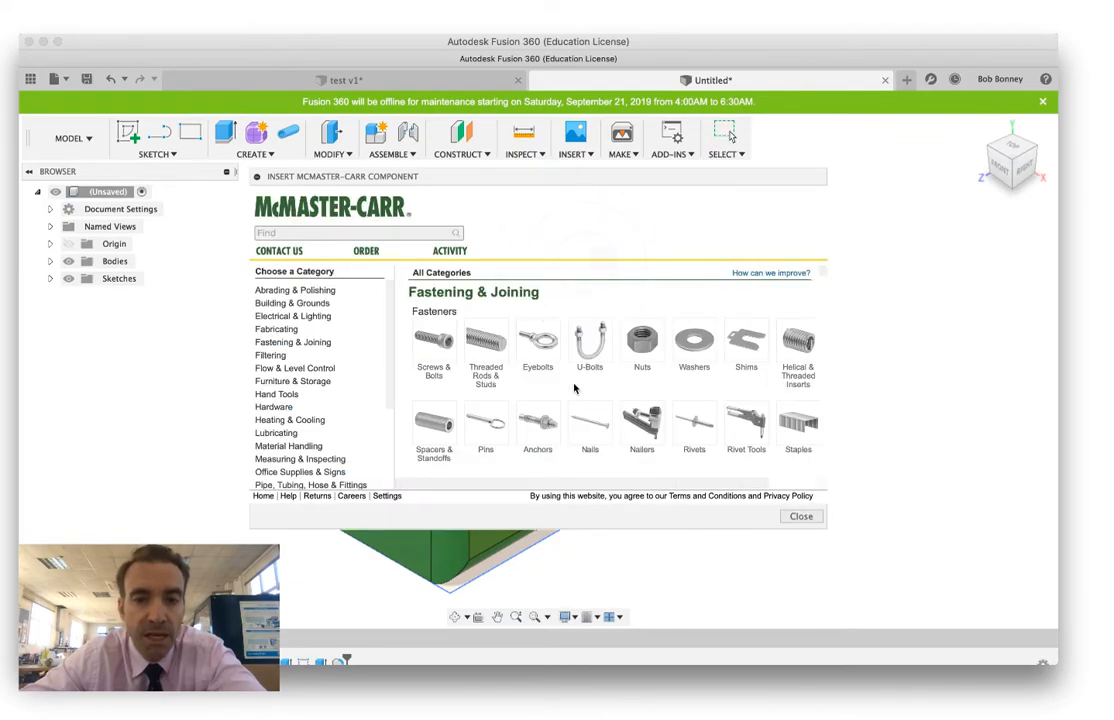
scroll(575, 388, down, 3)
scroll(575, 388, down, 3)
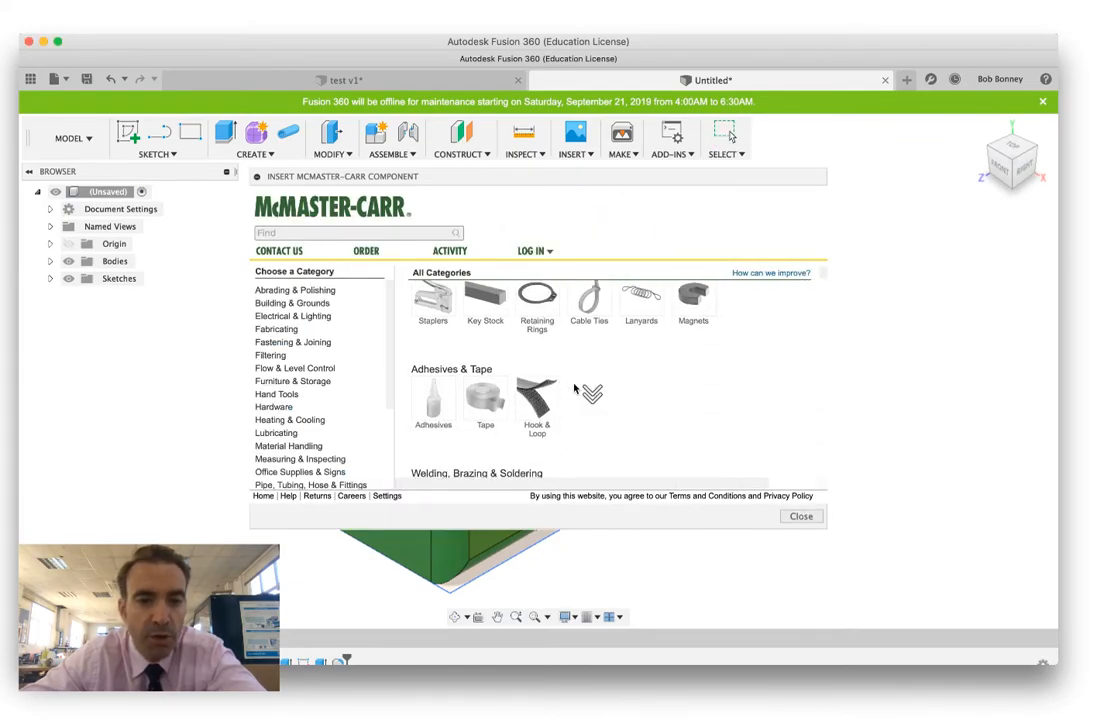
scroll(575, 388, up, 5)
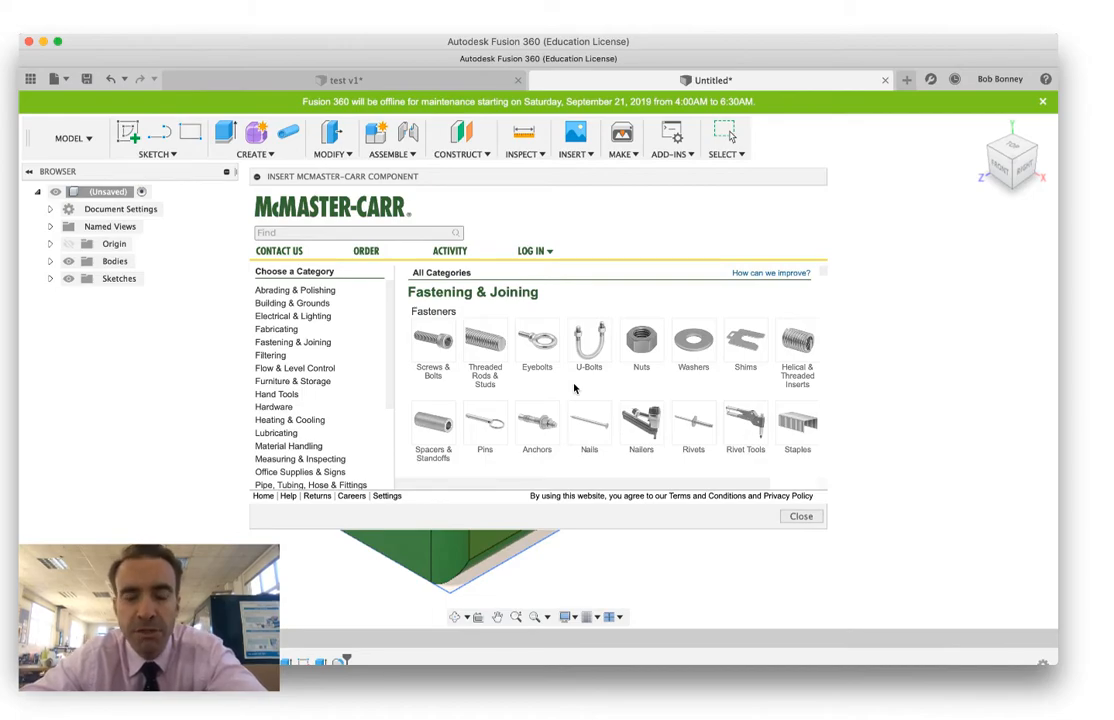
click(444, 344)
click(482, 365)
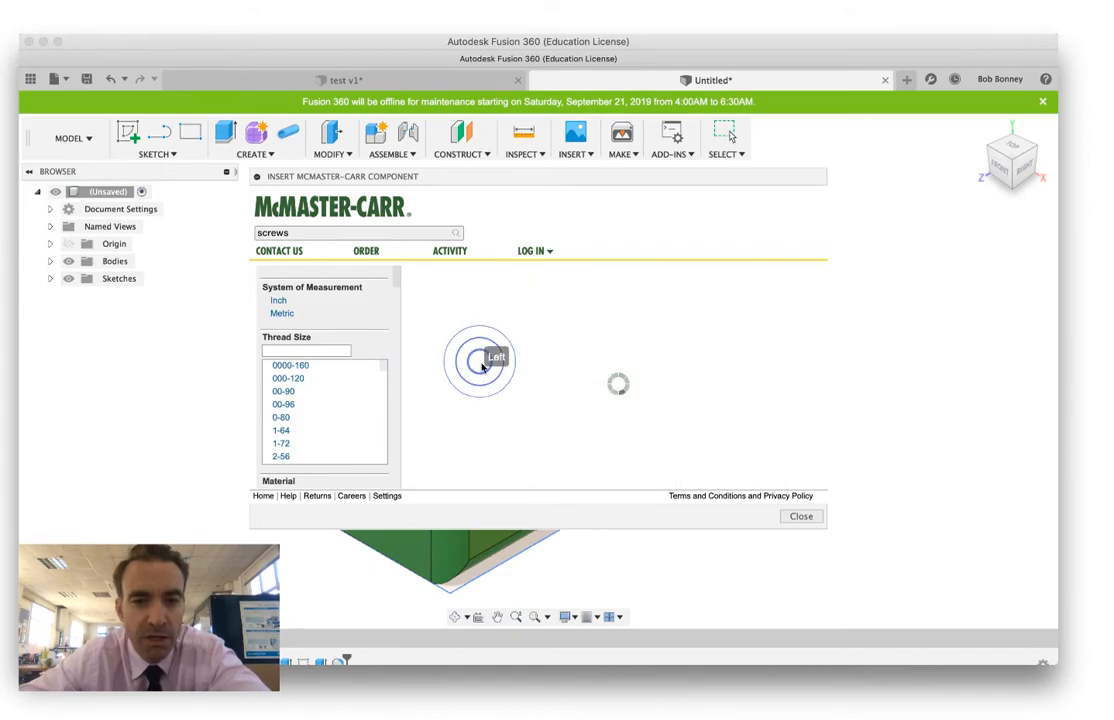
click(477, 356)
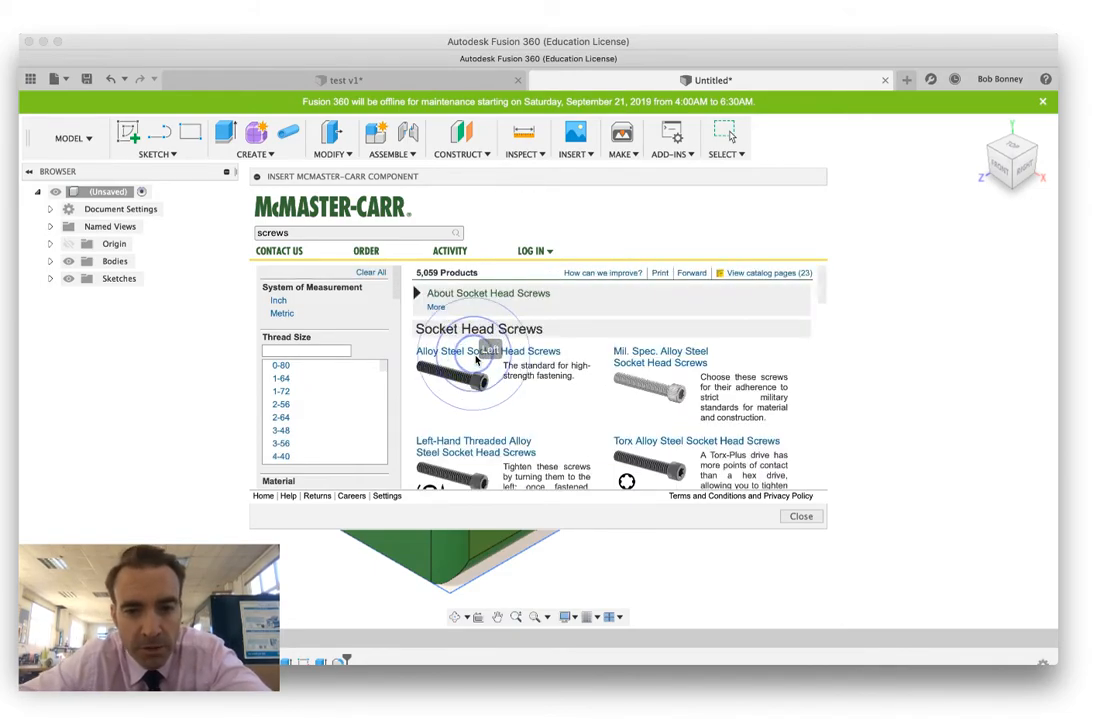
click(479, 355)
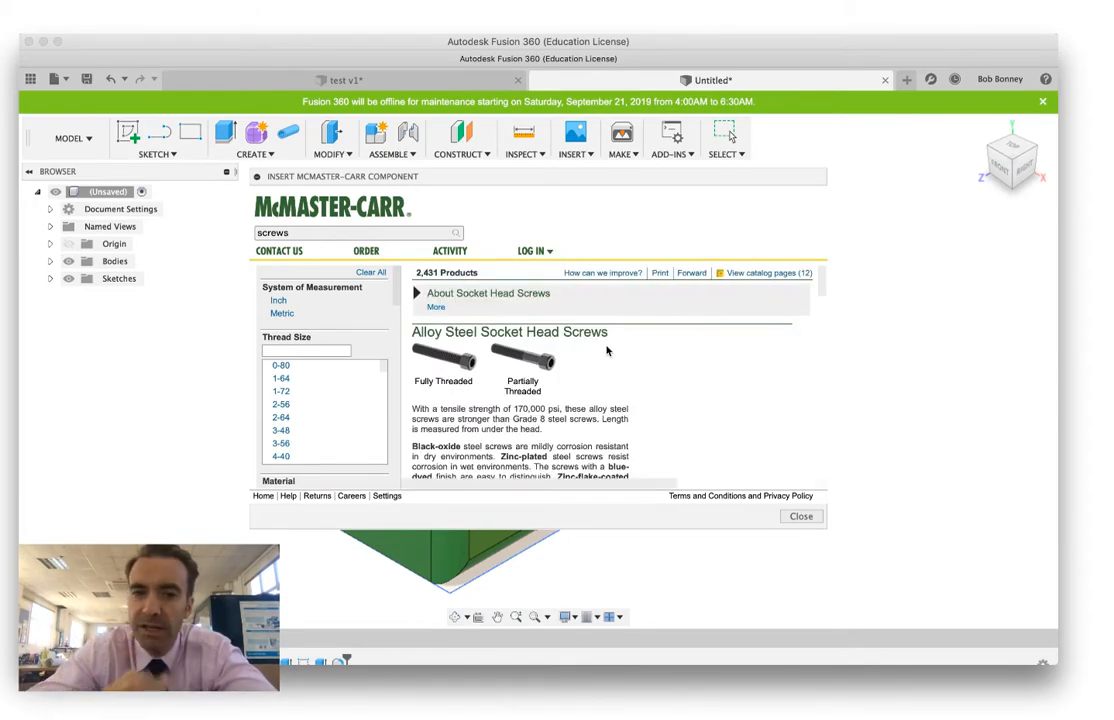
Narrow the alloy steel socket head screws to Partially Threaded and examine their size tables and the About Socket Head Screws guide
click(544, 367)
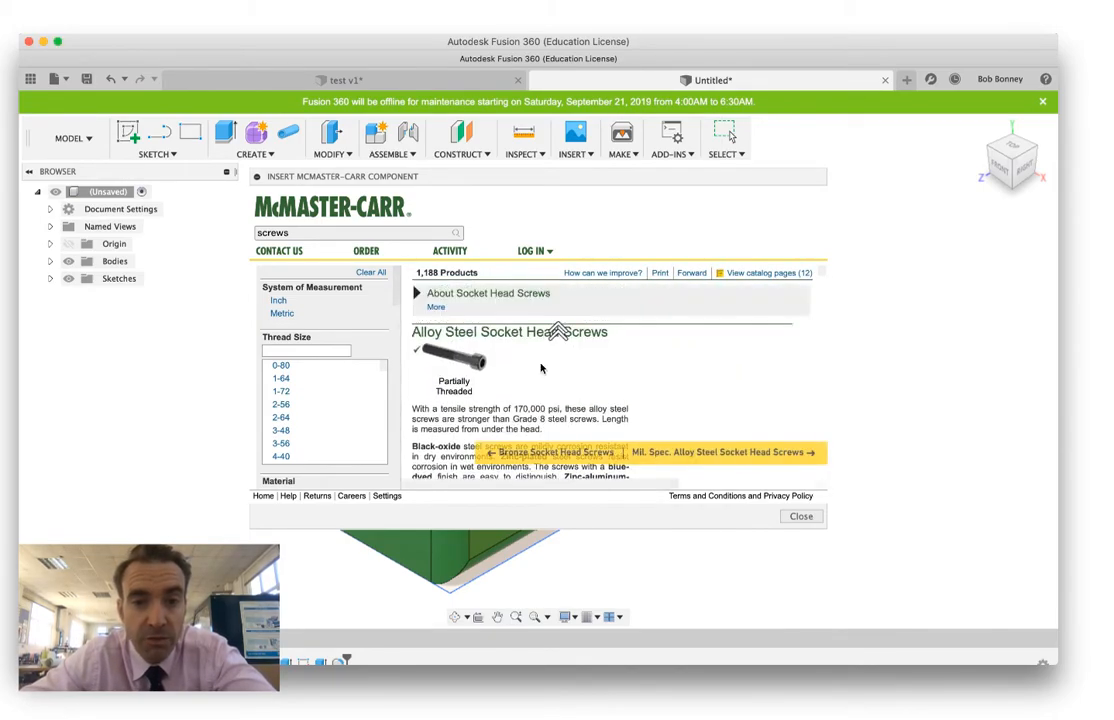
scroll(541, 368, up, 2)
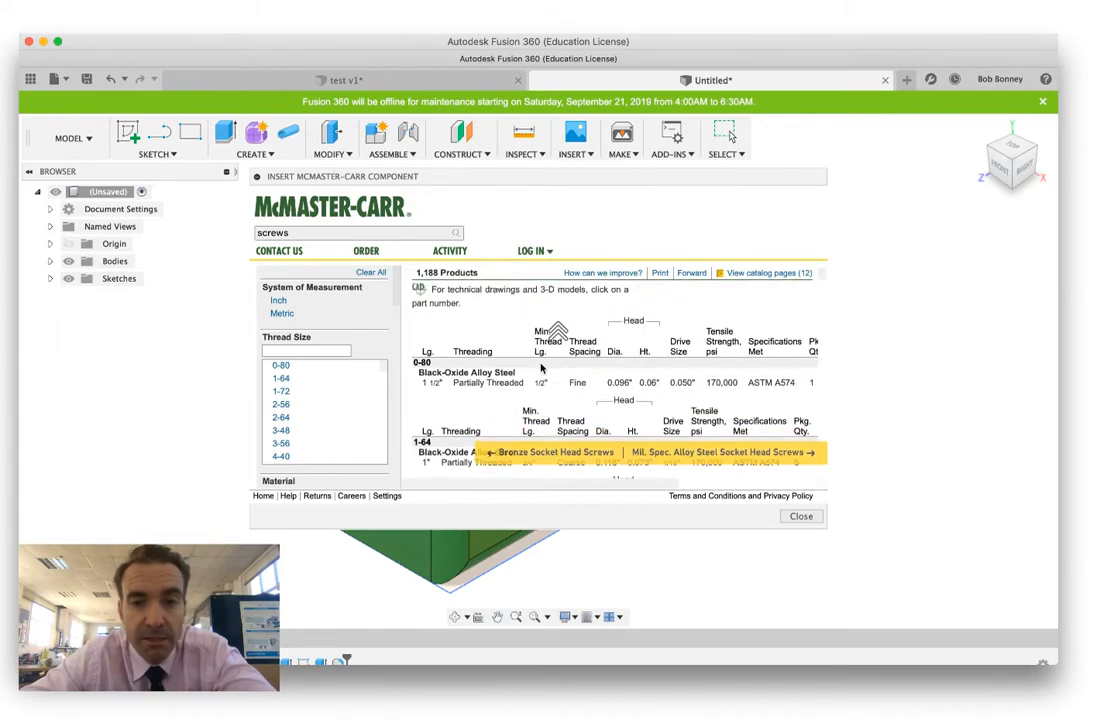
scroll(541, 368, down, 3)
scroll(541, 368, down, 10)
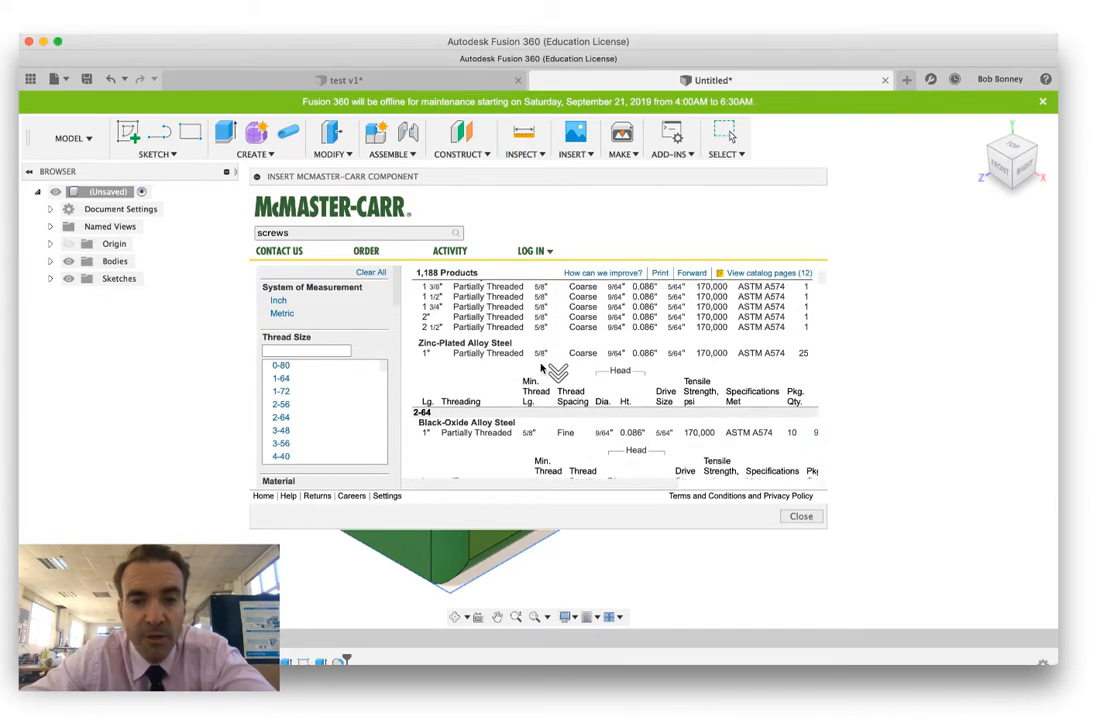
scroll(541, 368, down, 5)
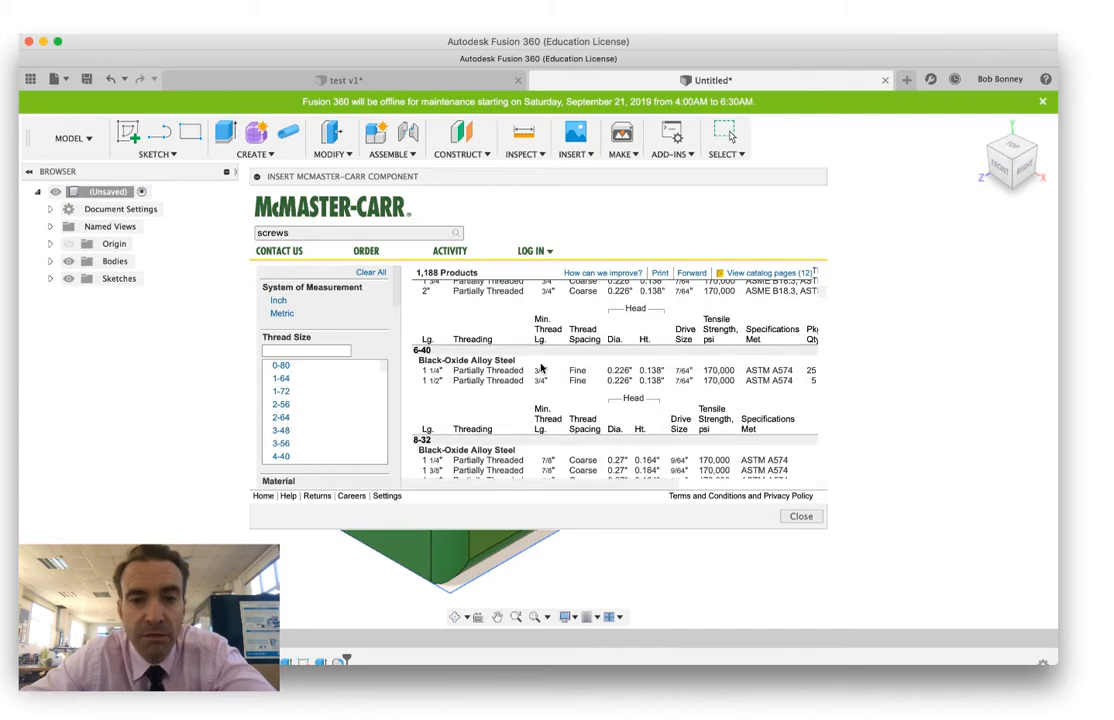
scroll(500, 365, up, 15)
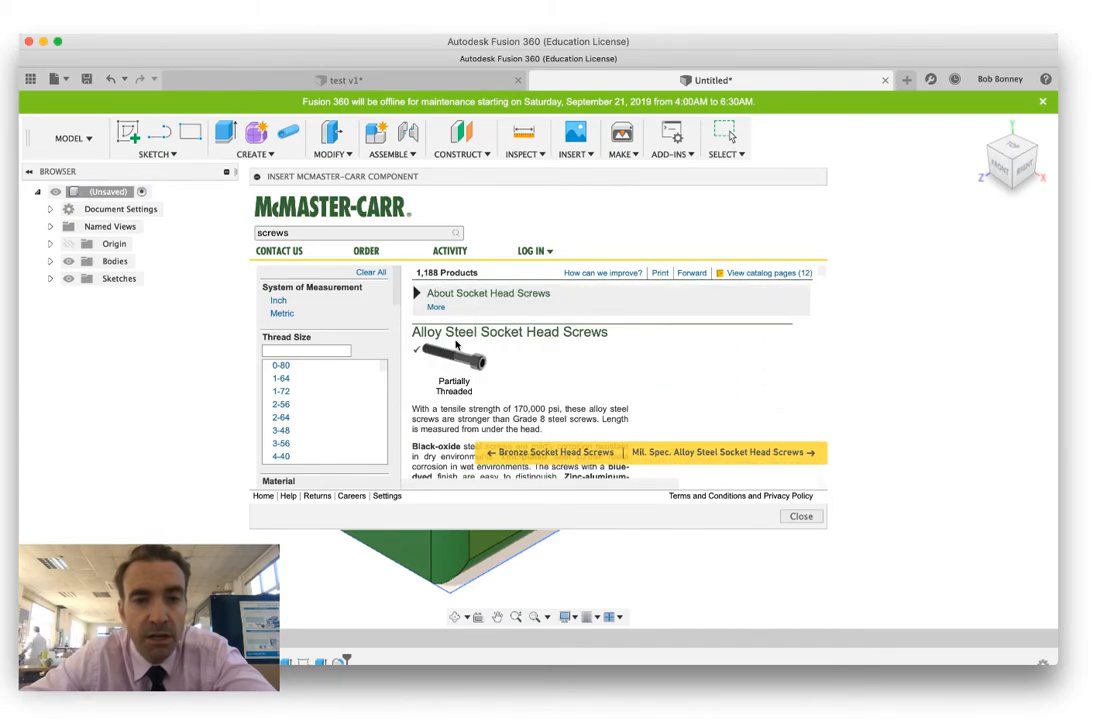
click(440, 293)
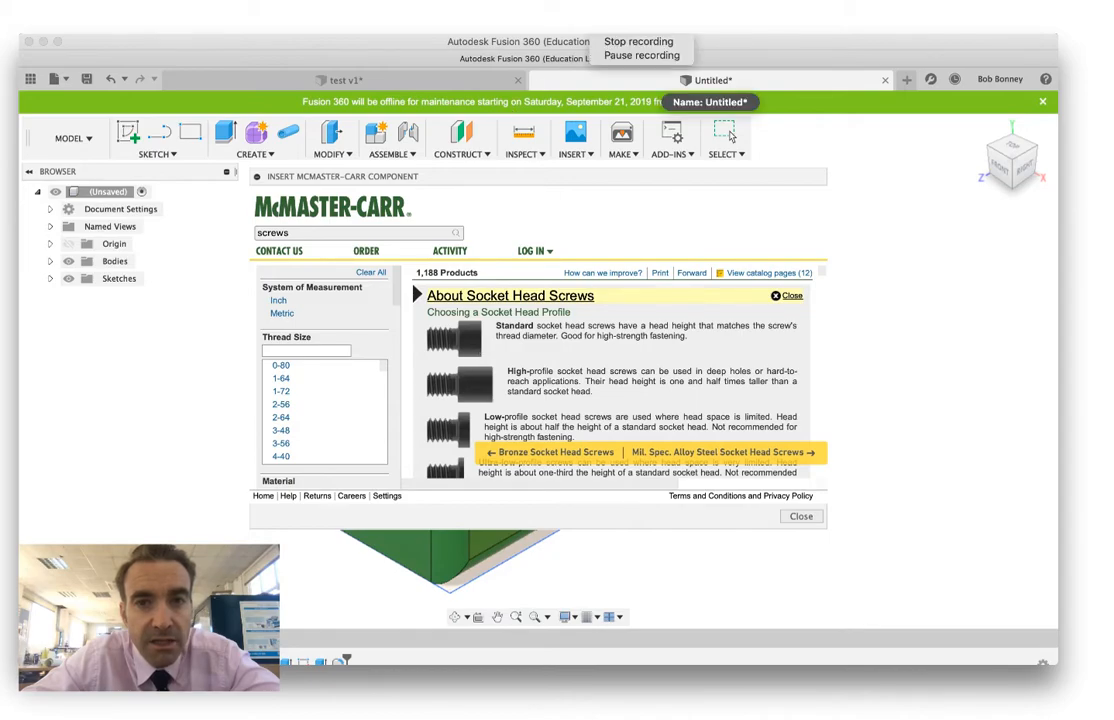
click(612, 56)
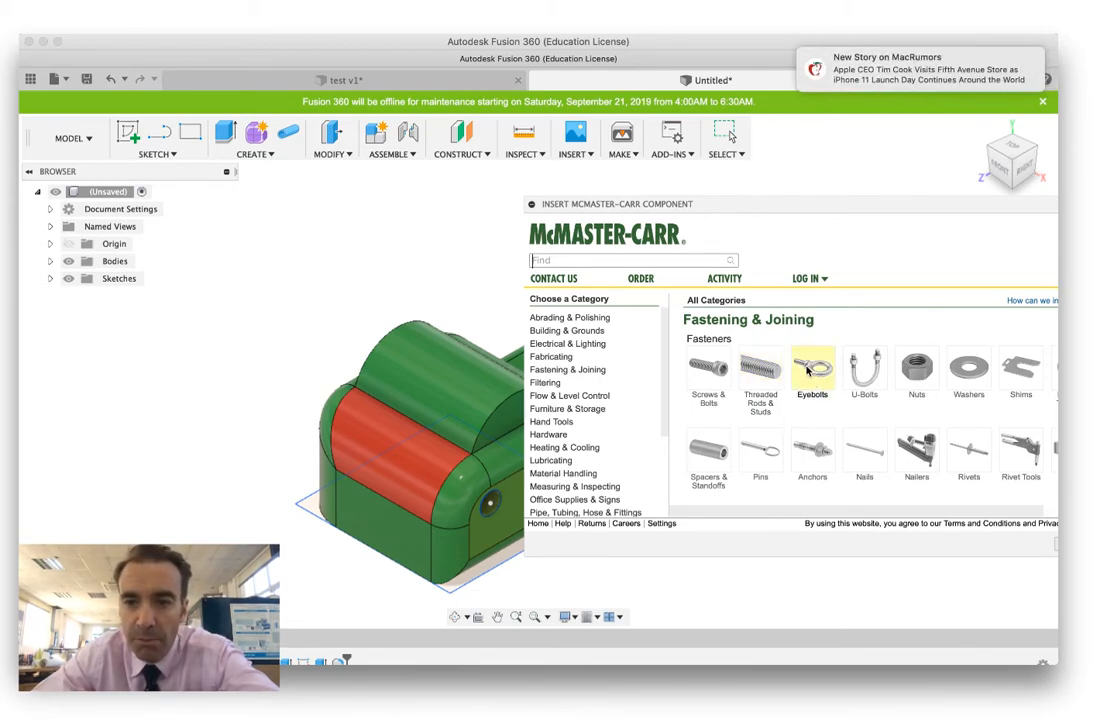
Open the Eyebolts—For Lifting range in the McMaster-Carr catalogue and filter it to thread size 1/4"-20
scroll(808, 372, down, 3)
scroll(812, 362, up, 2)
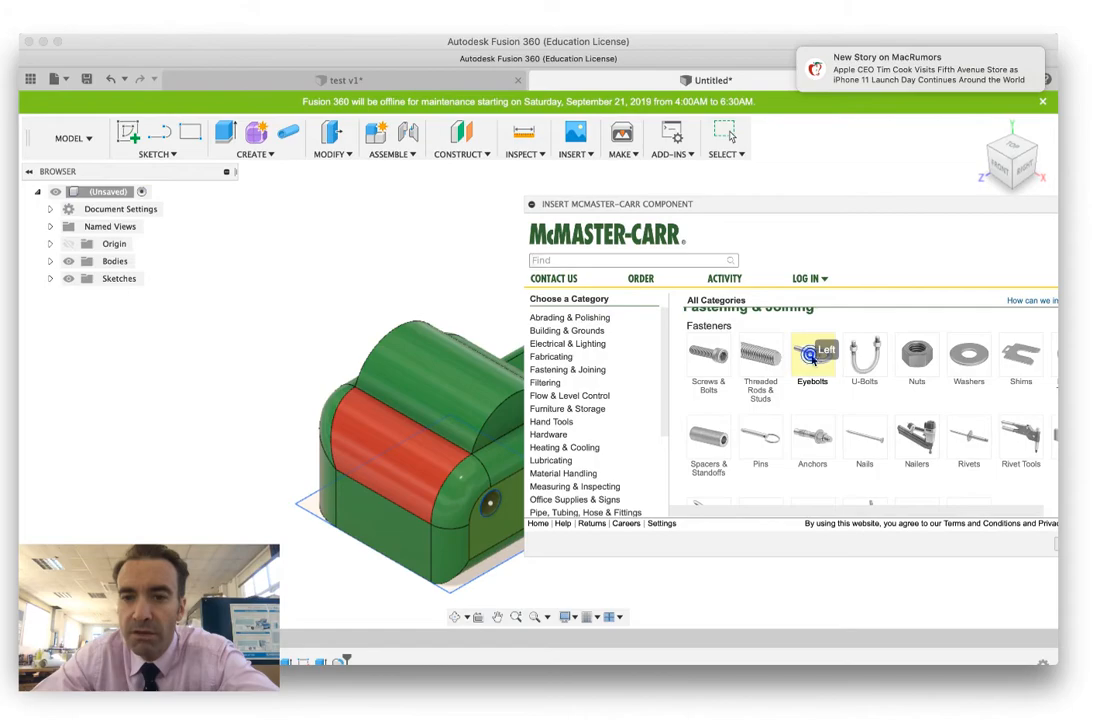
click(811, 356)
click(757, 345)
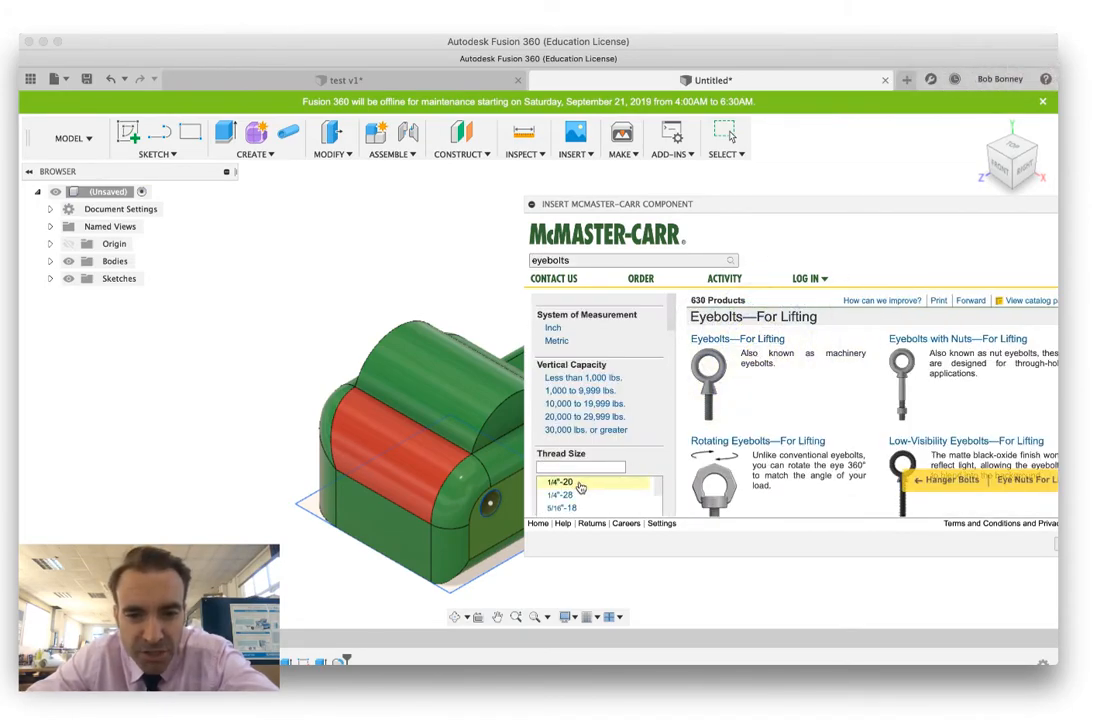
click(577, 482)
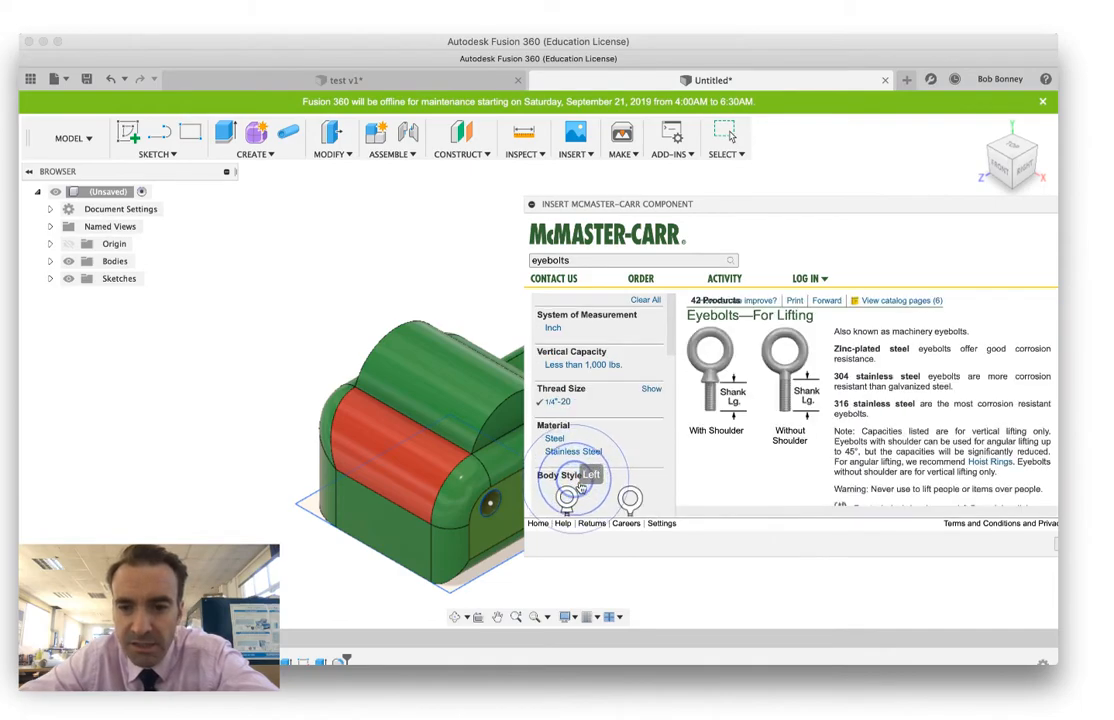
Review the eyebolt size tables and open the product detail of steel shouldered eyebolt 3014T901 with 2" thread length
scroll(753, 440, down, 5)
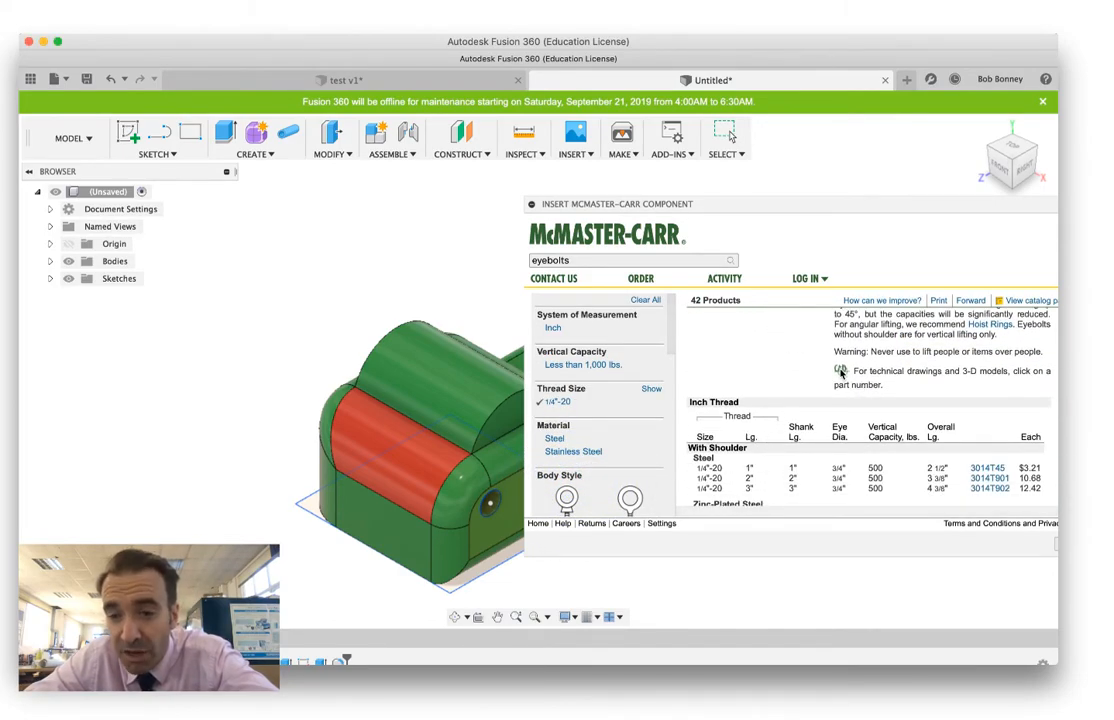
scroll(844, 377, down, 3)
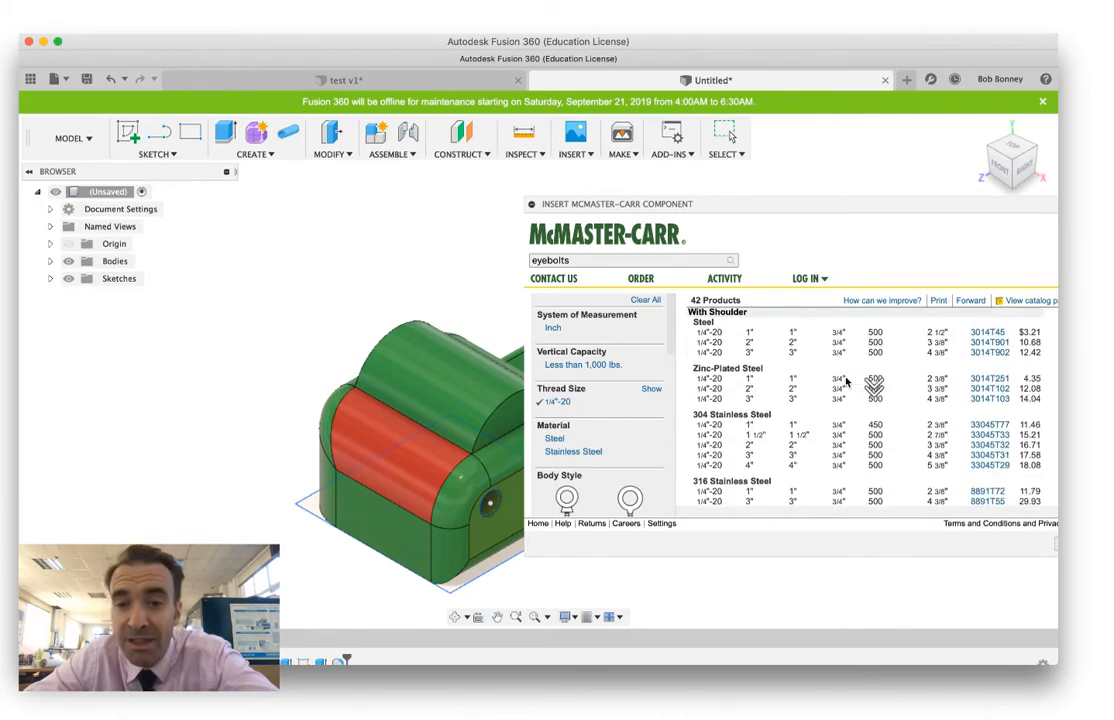
scroll(846, 380, up, 5)
scroll(846, 380, up, 2)
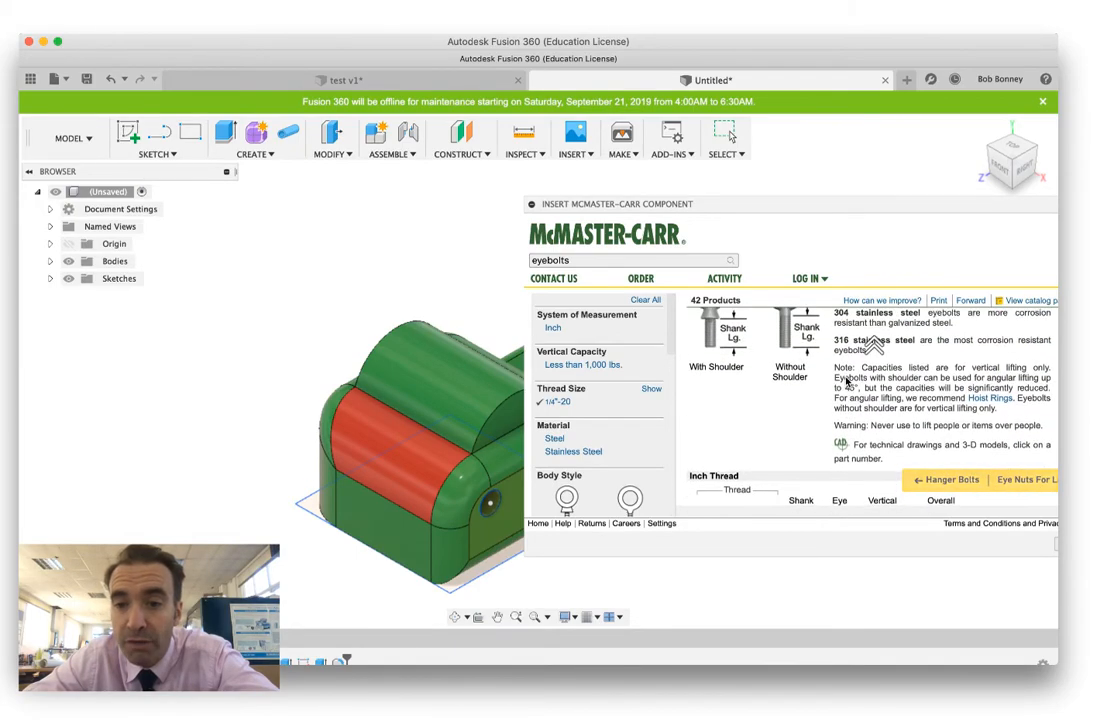
click(843, 453)
scroll(845, 455, down, 5)
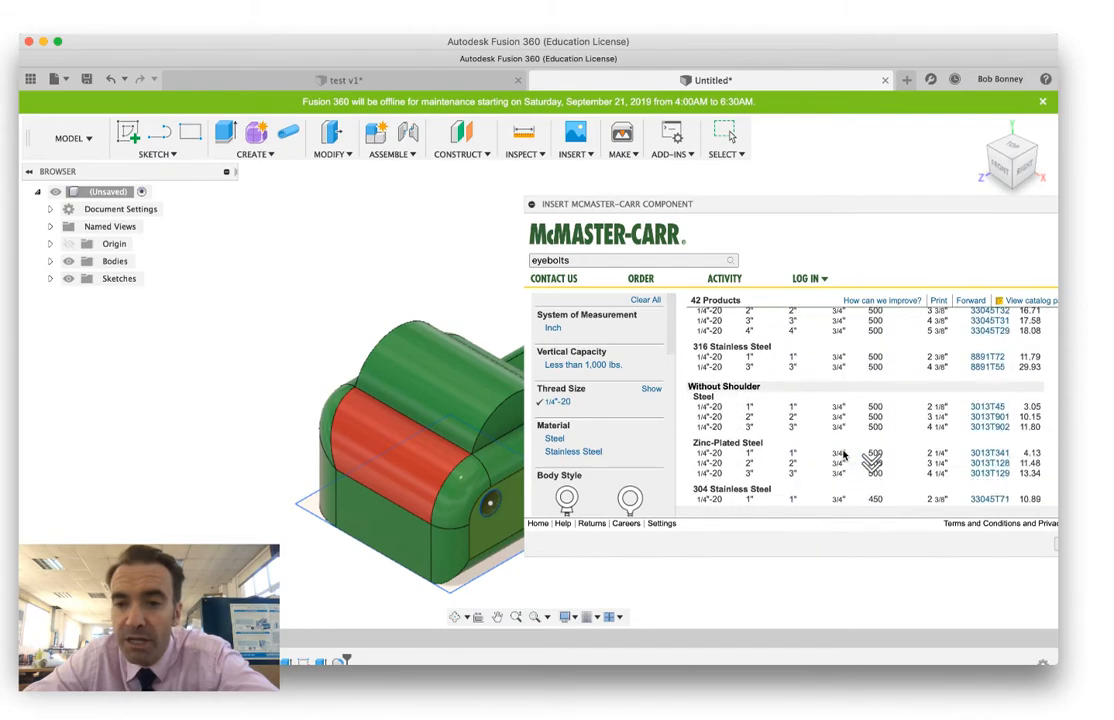
scroll(845, 455, up, 3)
click(985, 340)
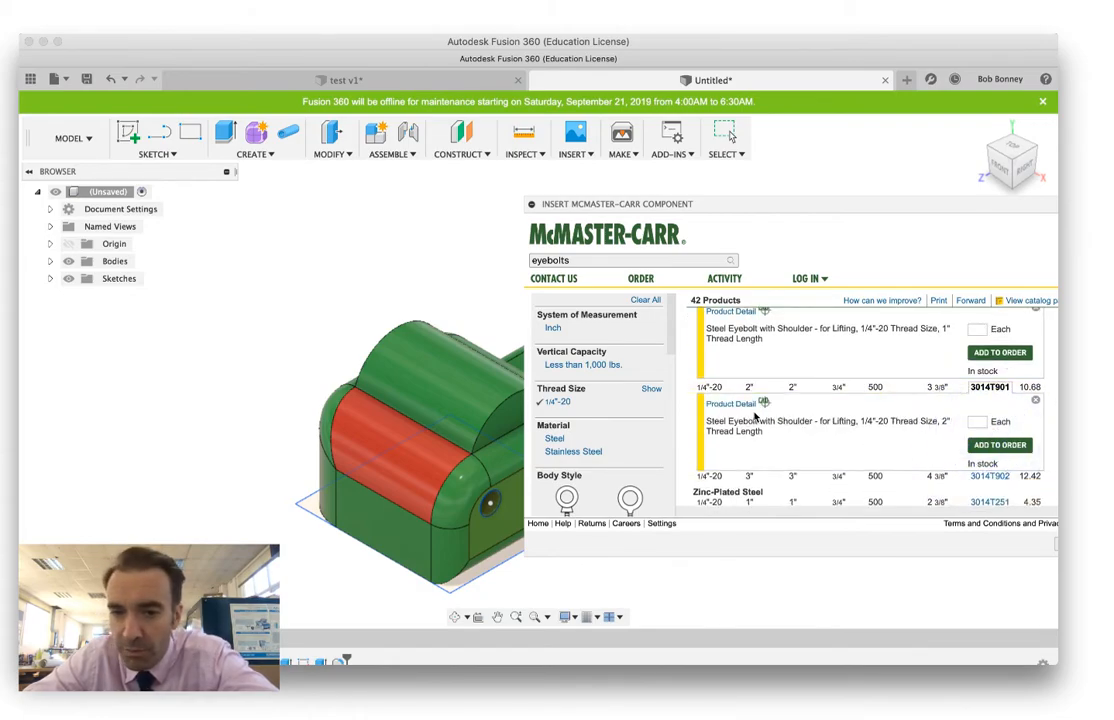
click(750, 408)
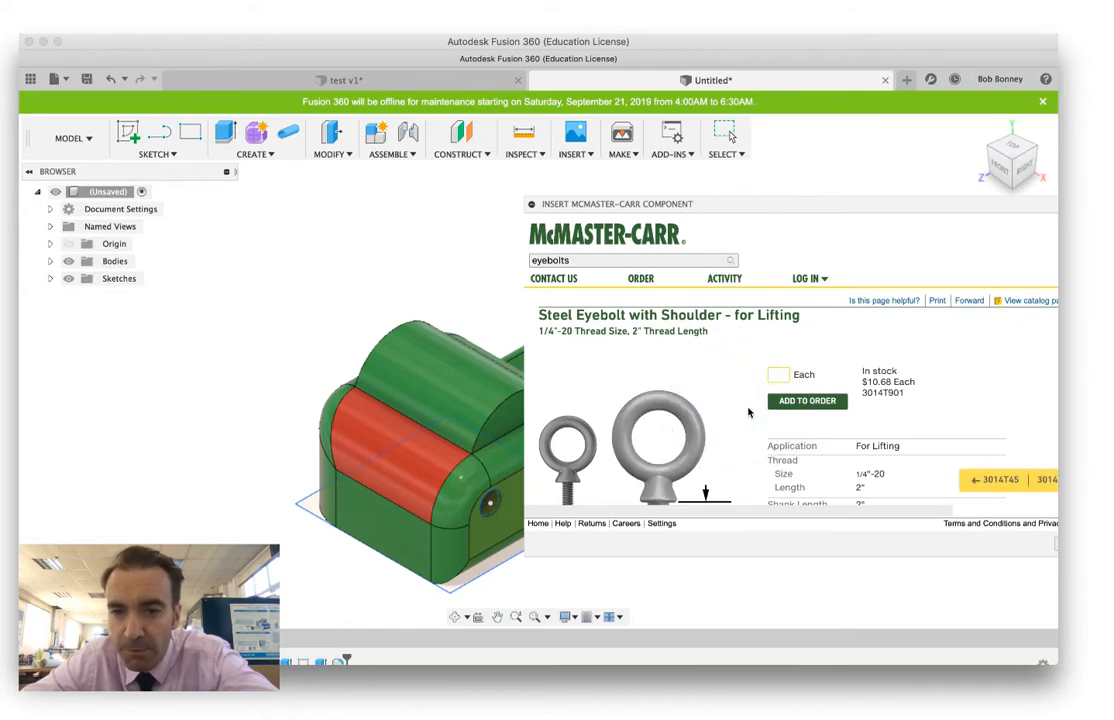
Move and enlarge the McMaster-Carr window so the eyebolt's technical drawing and CAD format options are visible
scroll(749, 412, down, 10)
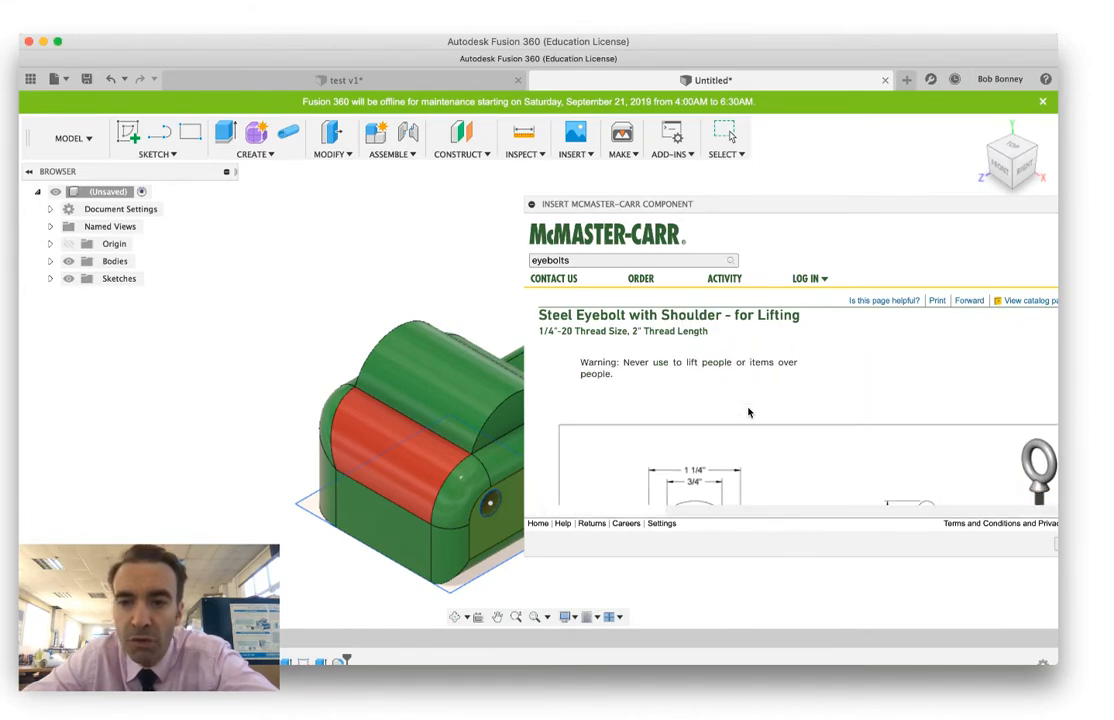
drag(704, 200, 266, 105)
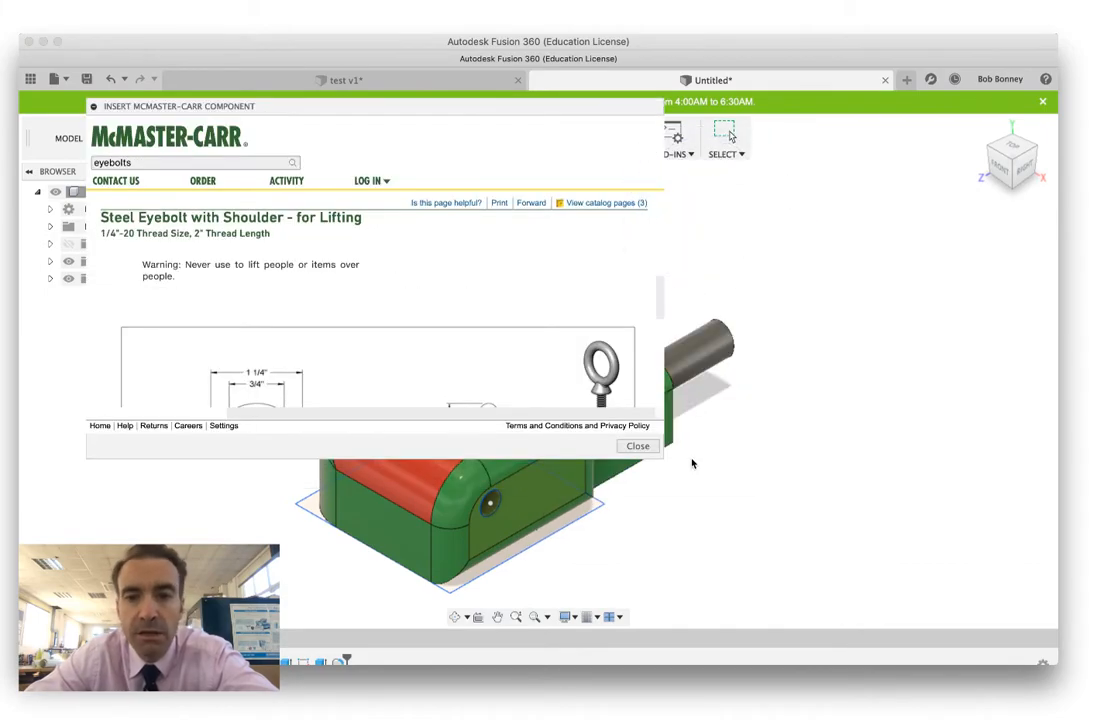
mouse_move(664, 458)
mouse_down()
mouse_move(873, 586)
mouse_move(975, 625)
mouse_move(962, 612)
mouse_up()
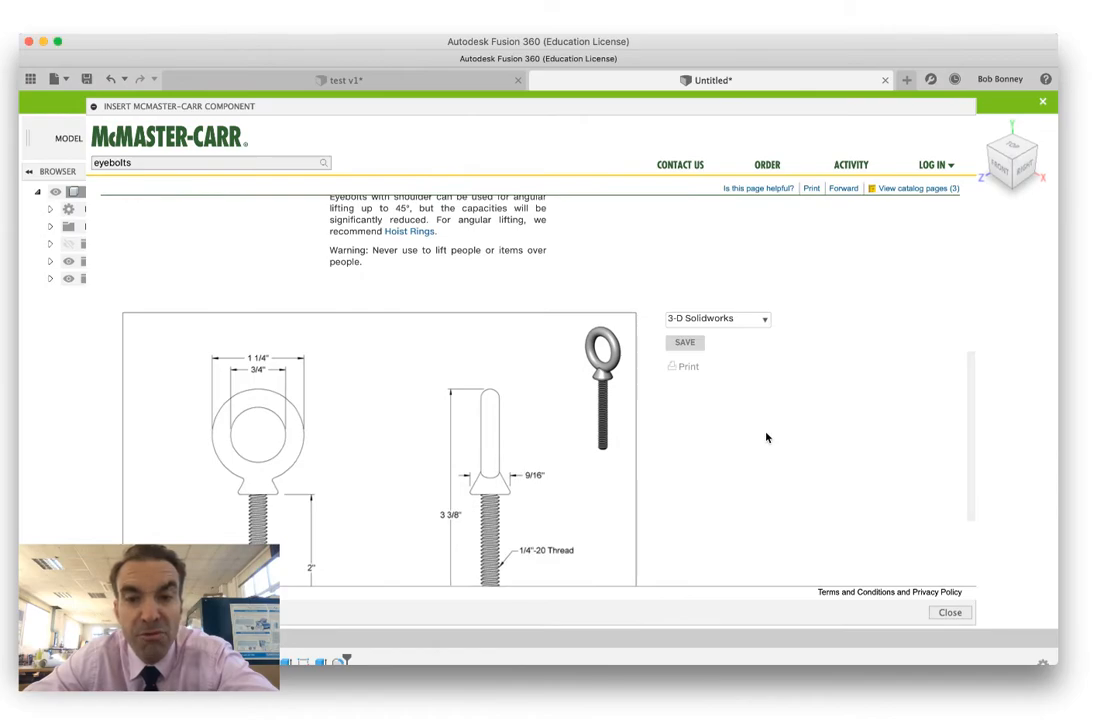
Choose 3-D STEP as the eyebolt's CAD format and insert the model into the design
scroll(766, 438, up, 2)
click(722, 369)
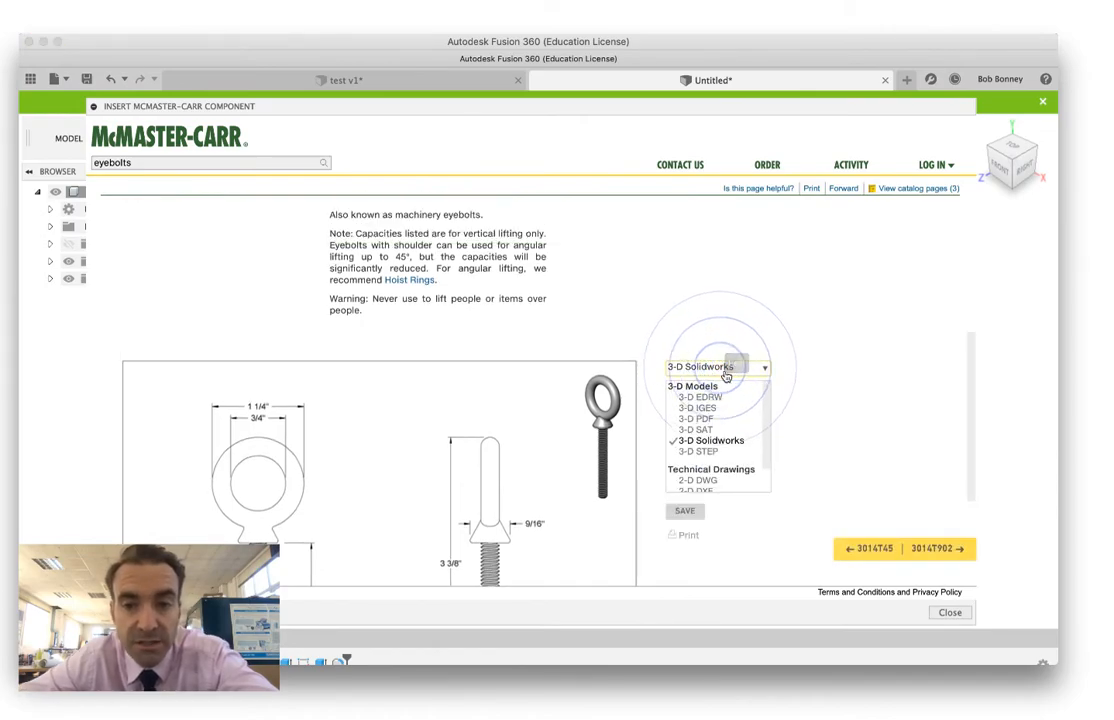
click(716, 458)
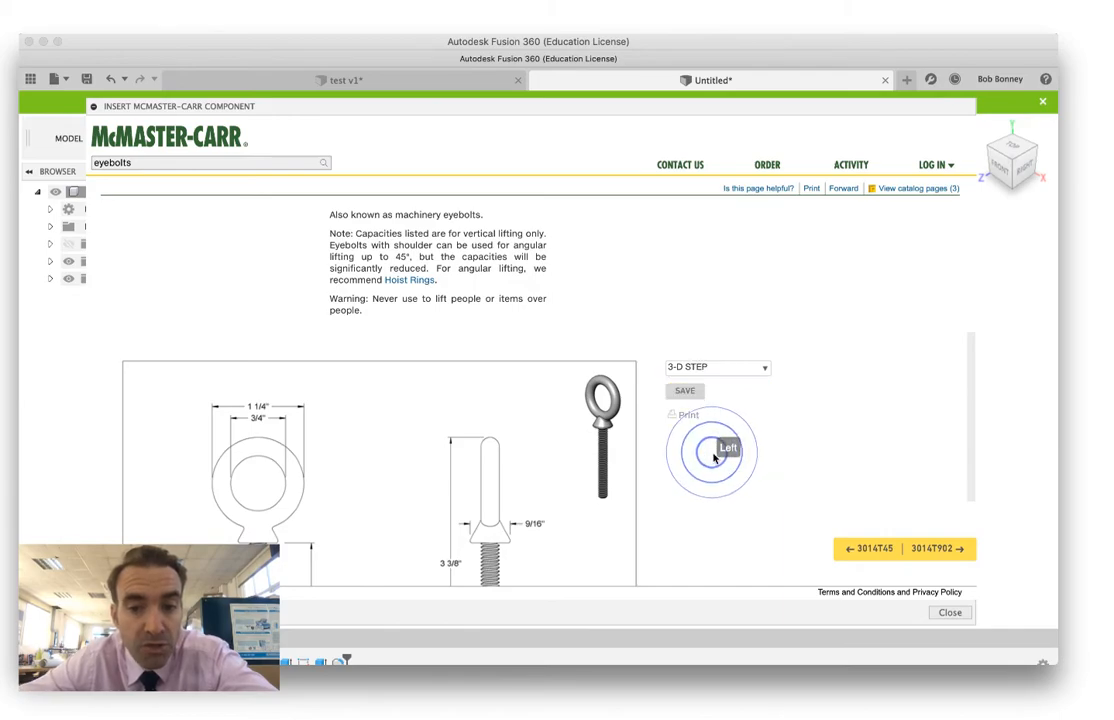
click(733, 370)
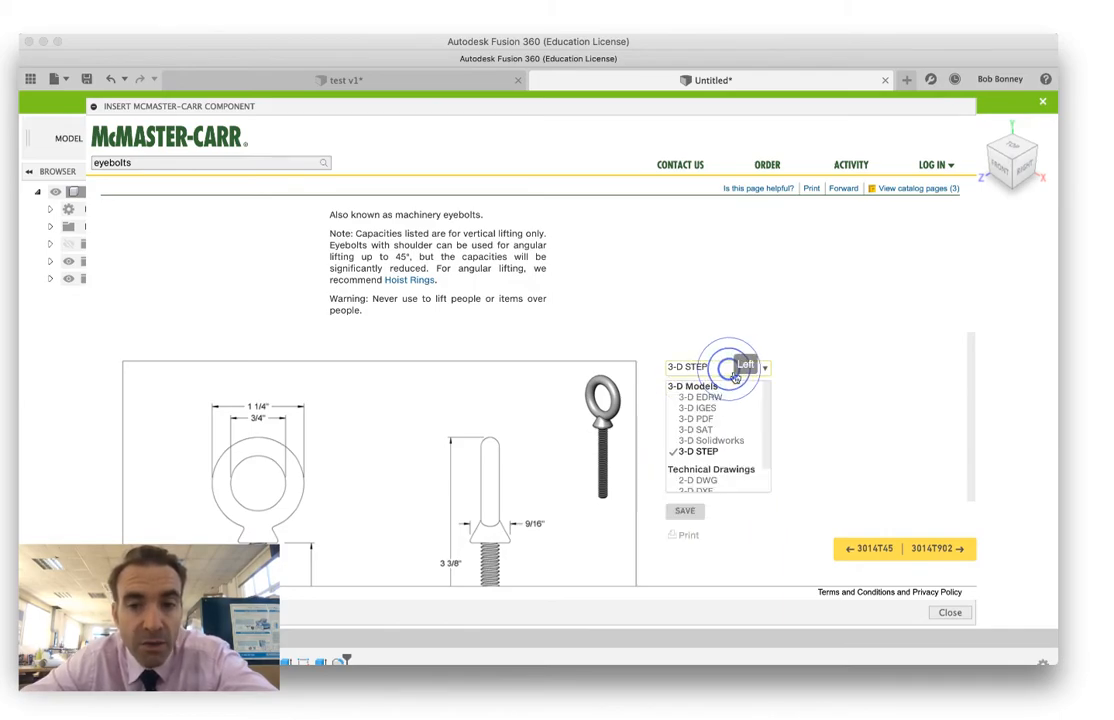
click(715, 454)
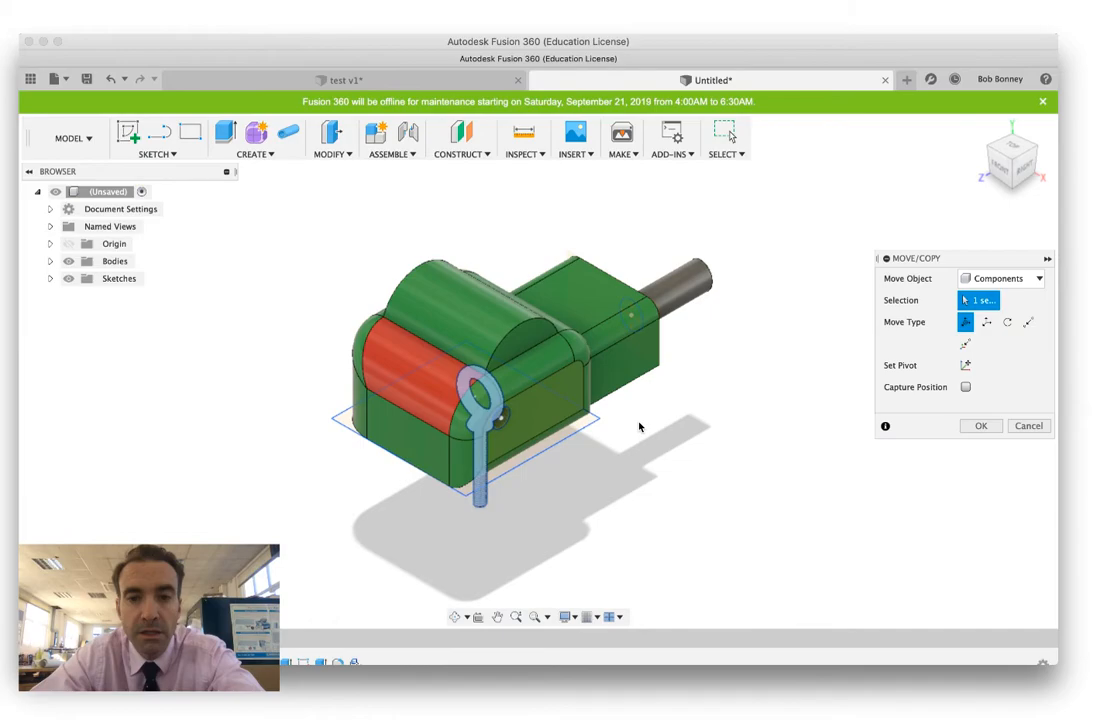
Move the eyebolt about -37.7 mm along Z, raise it, and shift it about 62.1 mm along X towards the block's middle
drag(486, 400, 433, 349)
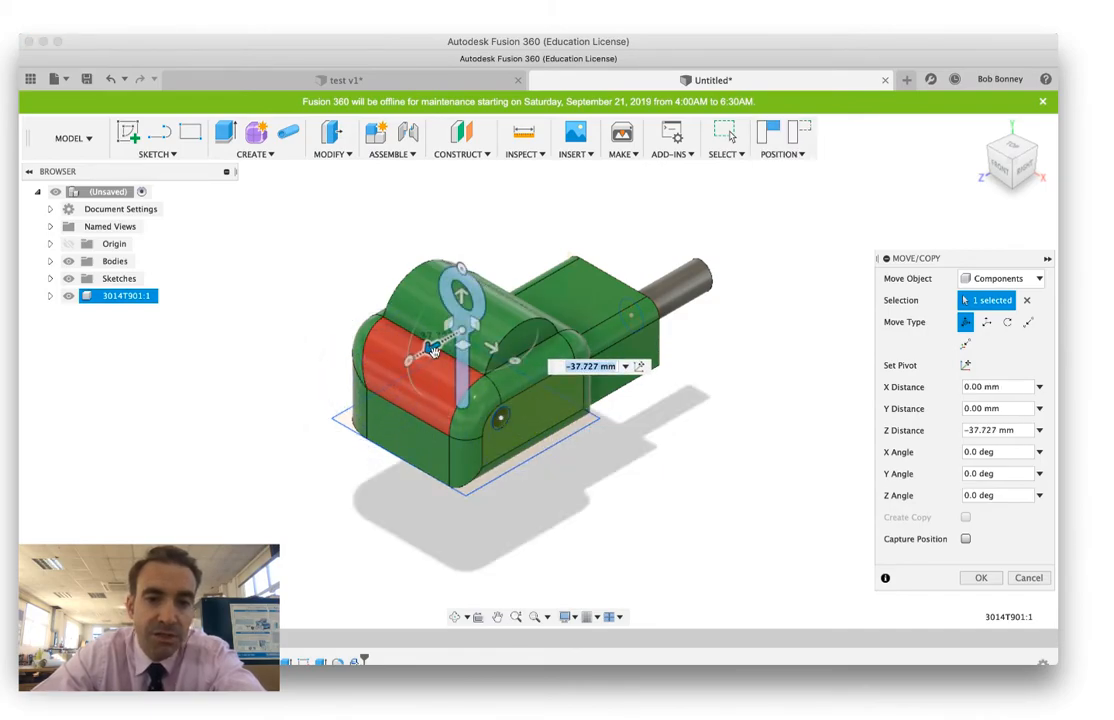
click(999, 170)
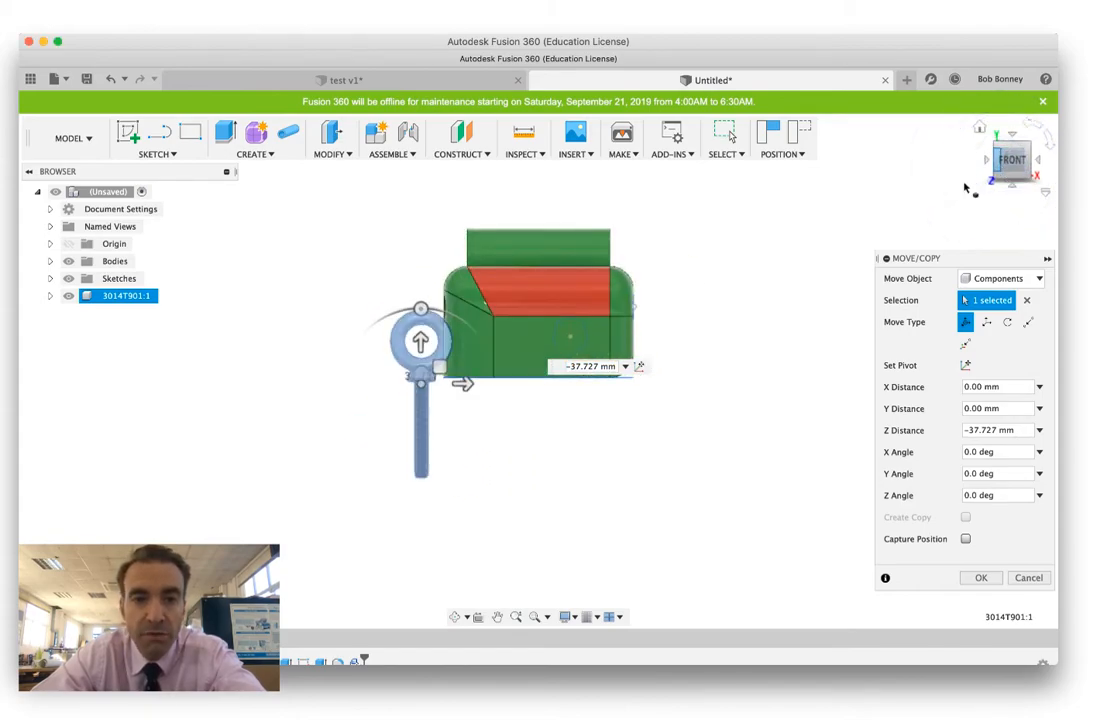
drag(421, 338, 421, 243)
drag(468, 287, 584, 284)
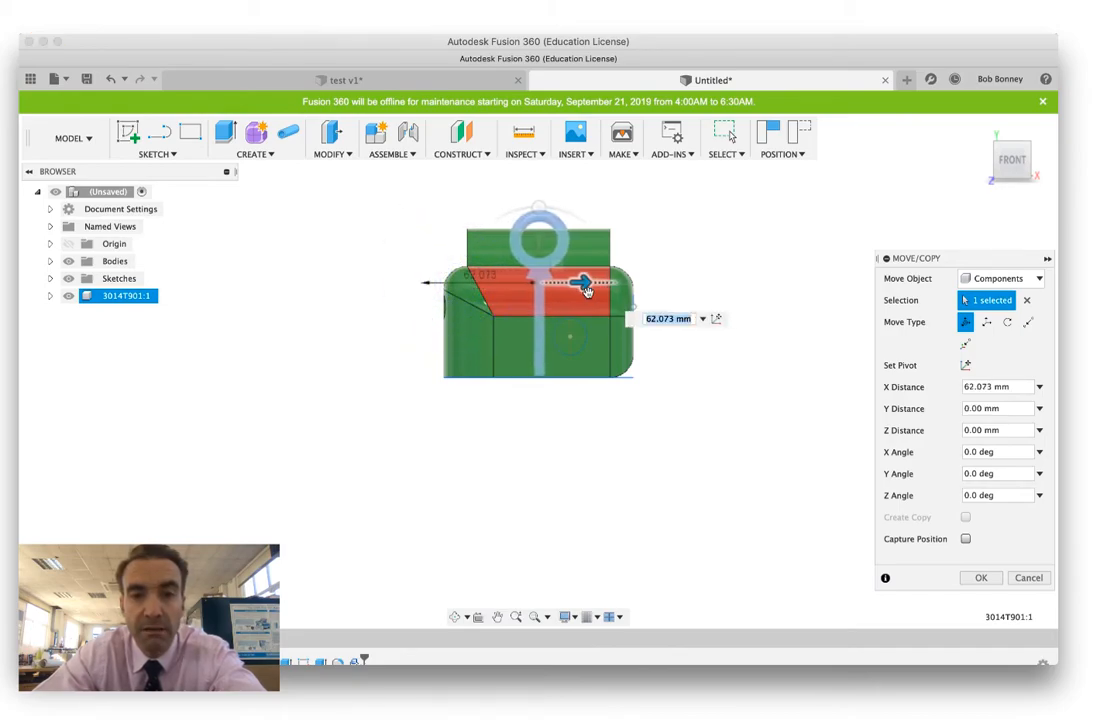
Centre the eyebolt over the block's domed top, raise it about 25.5 mm in Y, and finish the move after checking front and side views
click(1013, 161)
click(1039, 162)
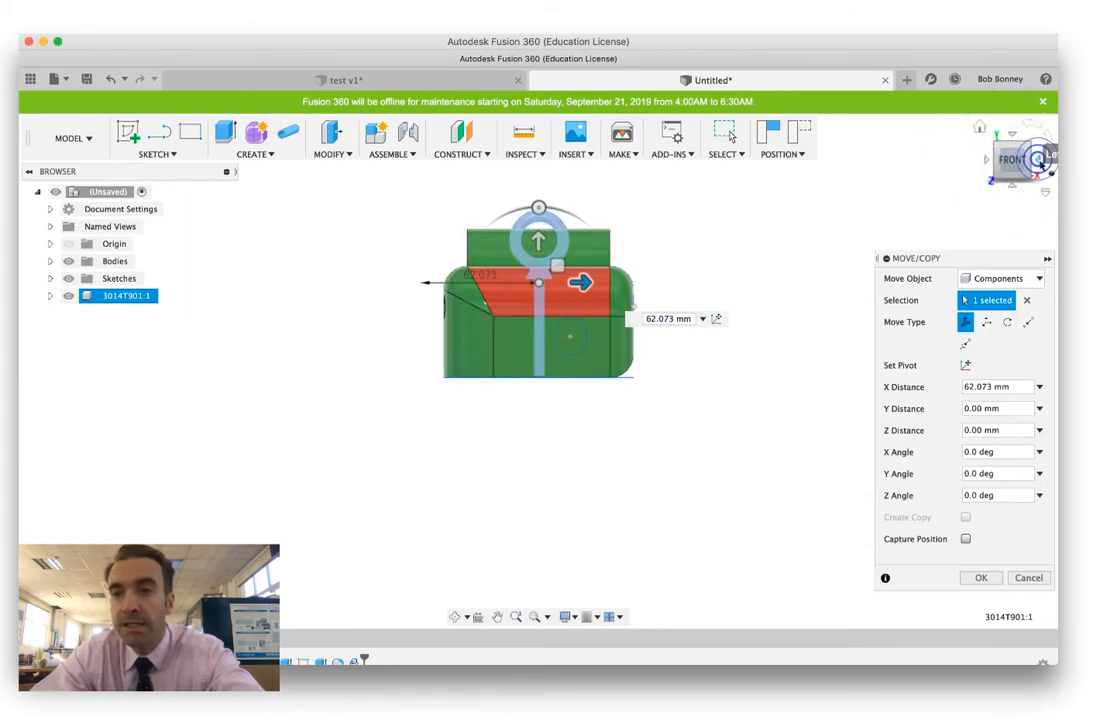
drag(509, 287, 440, 197)
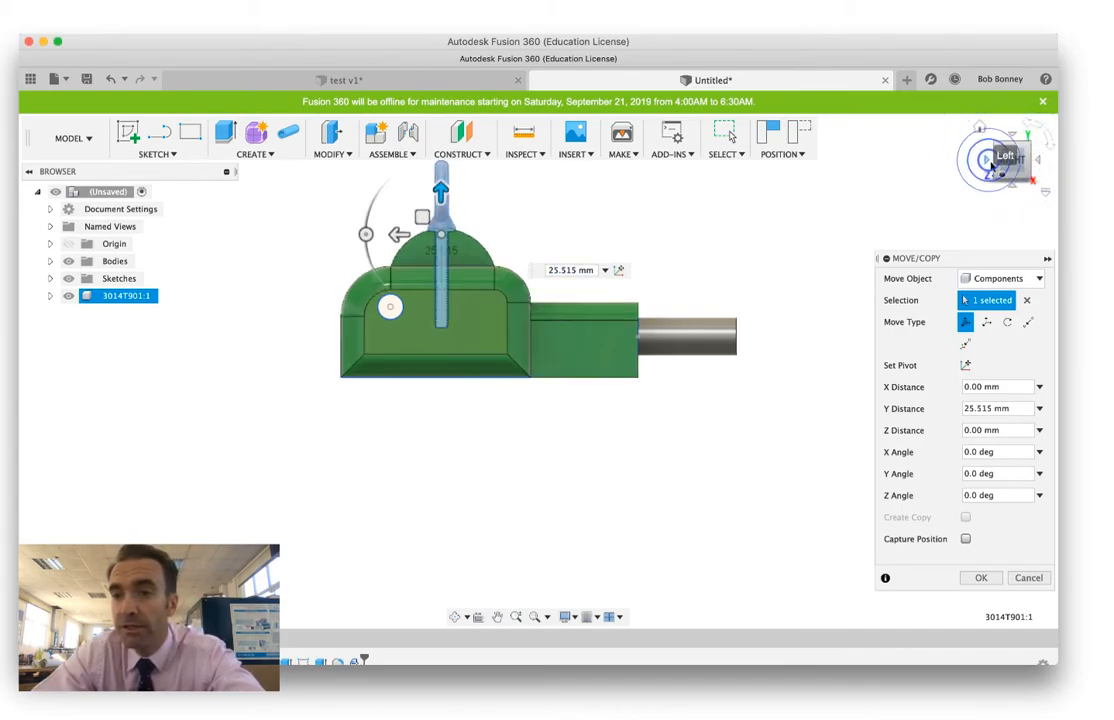
click(991, 163)
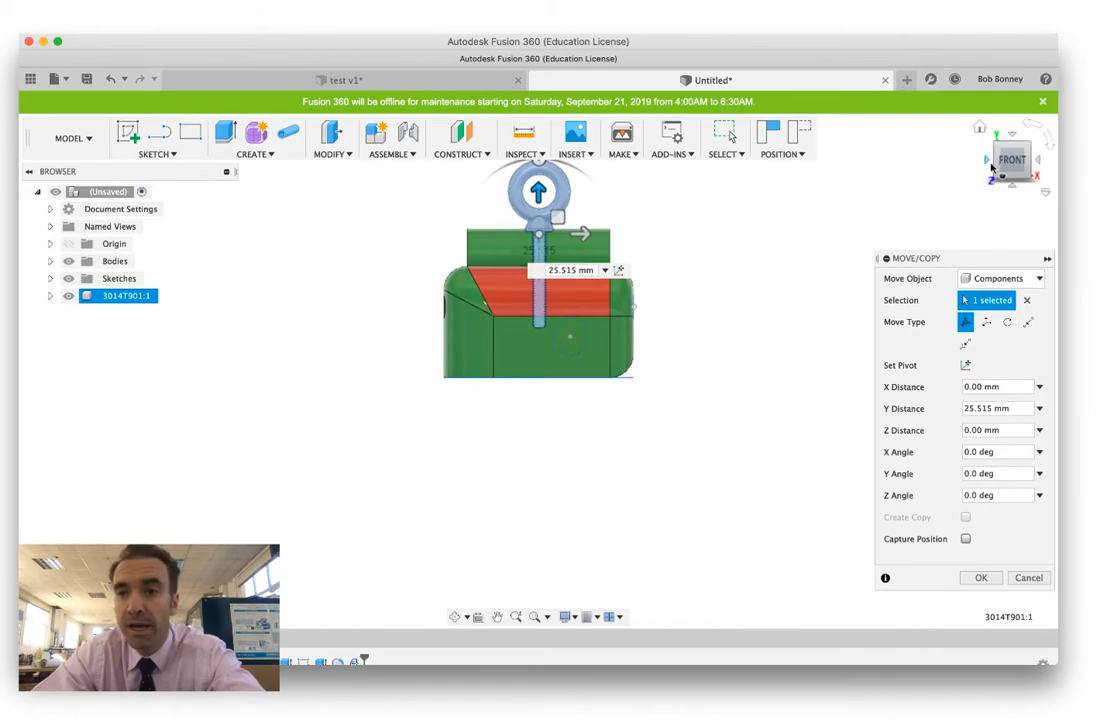
click(991, 163)
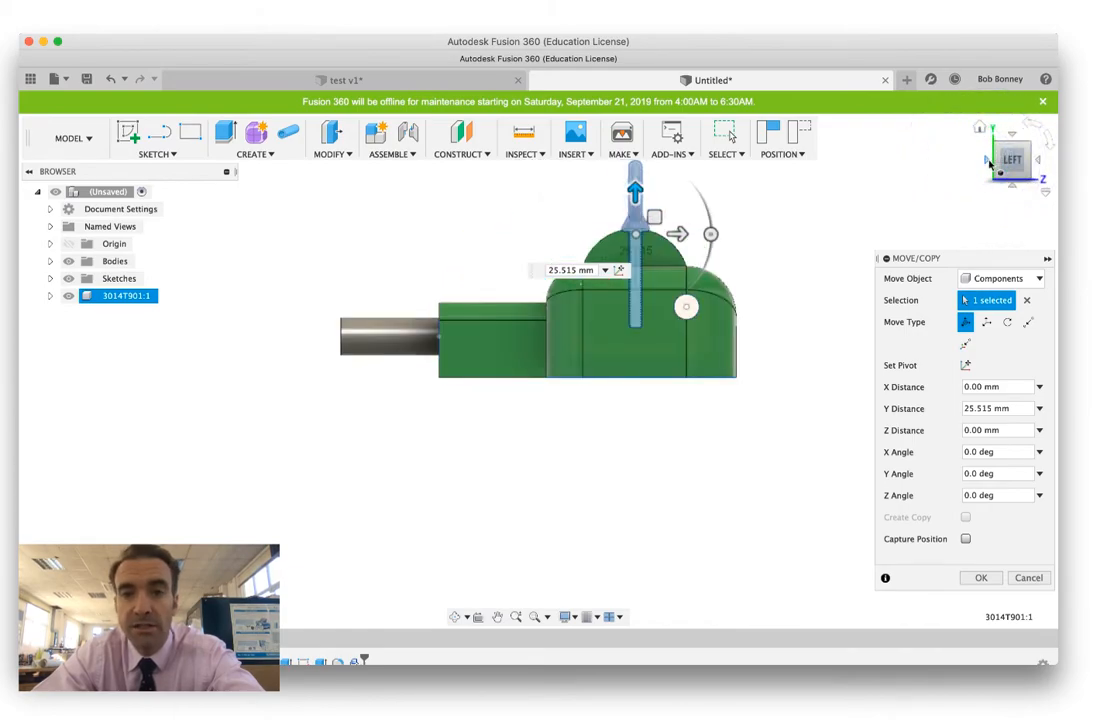
click(980, 128)
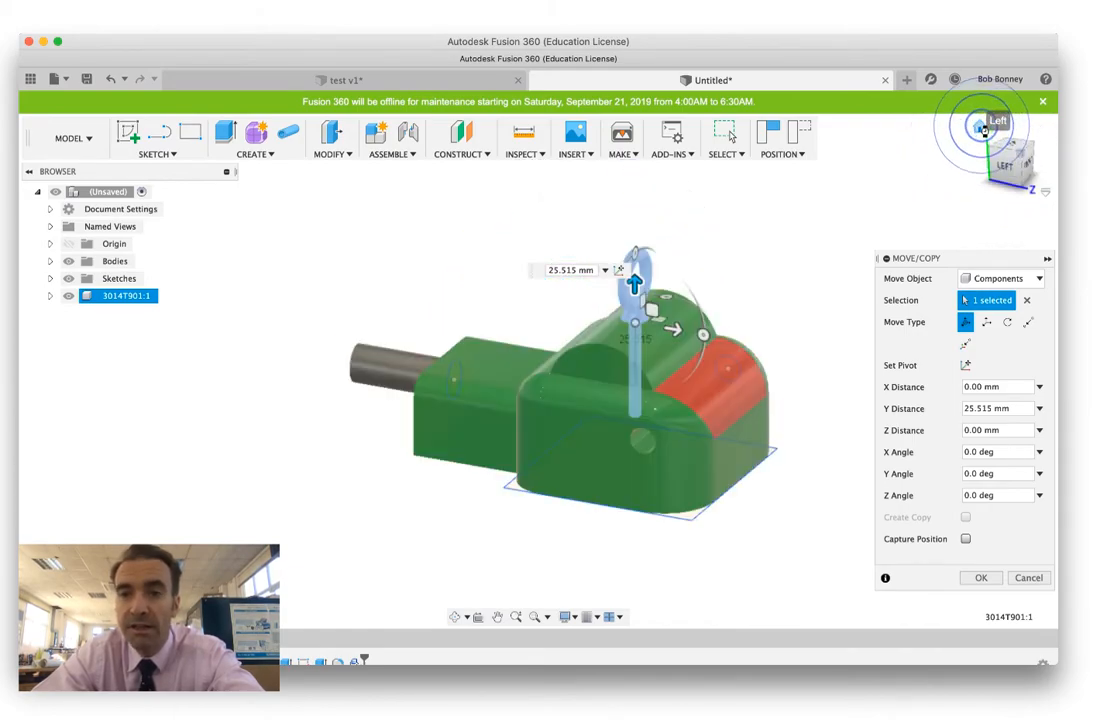
key(Return)
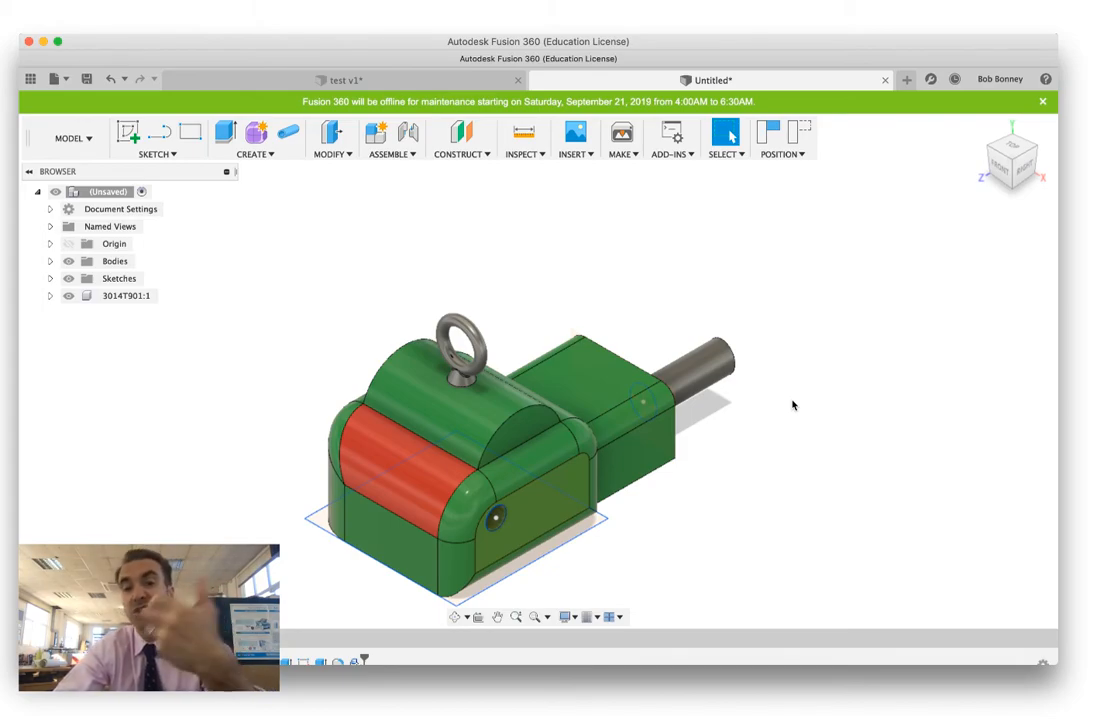
Open the U-Bolts range in the McMaster-Carr catalogue and filter it to an ID of 1"
click(577, 145)
click(593, 258)
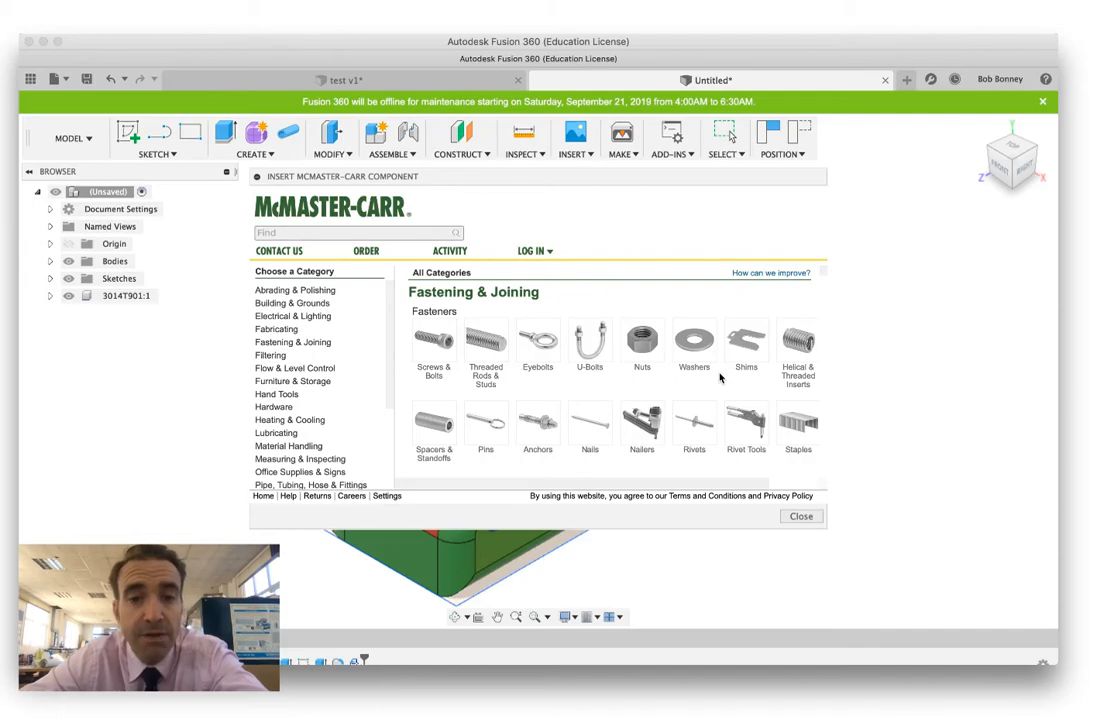
click(598, 341)
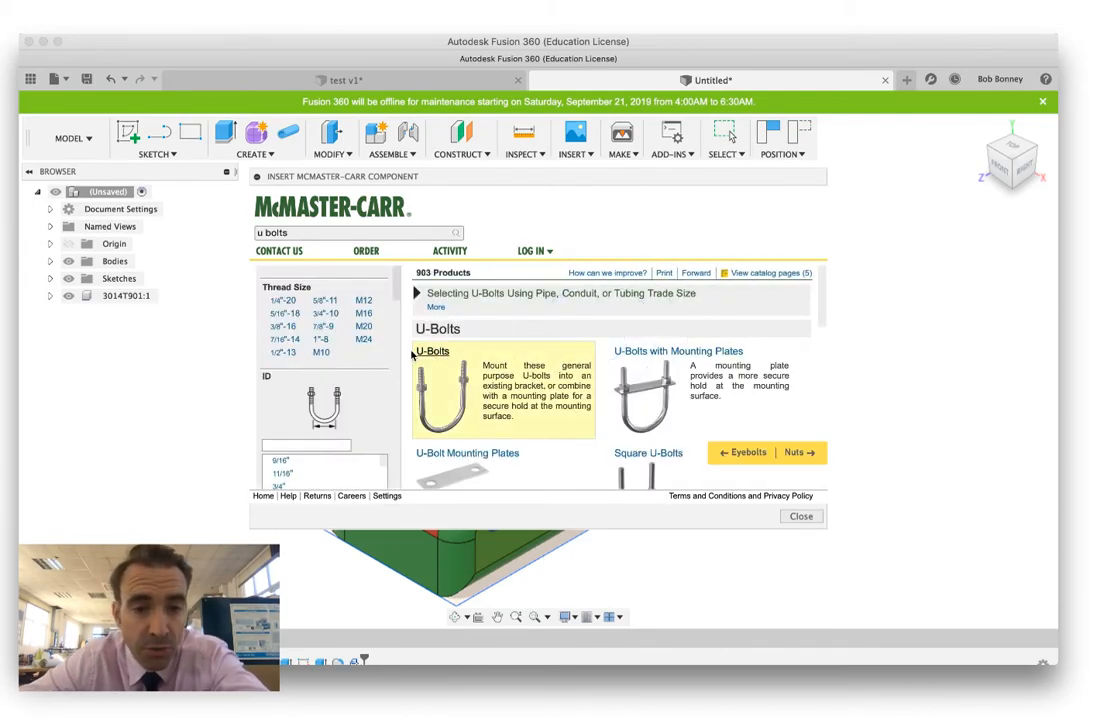
scroll(289, 472, down, 2)
click(282, 466)
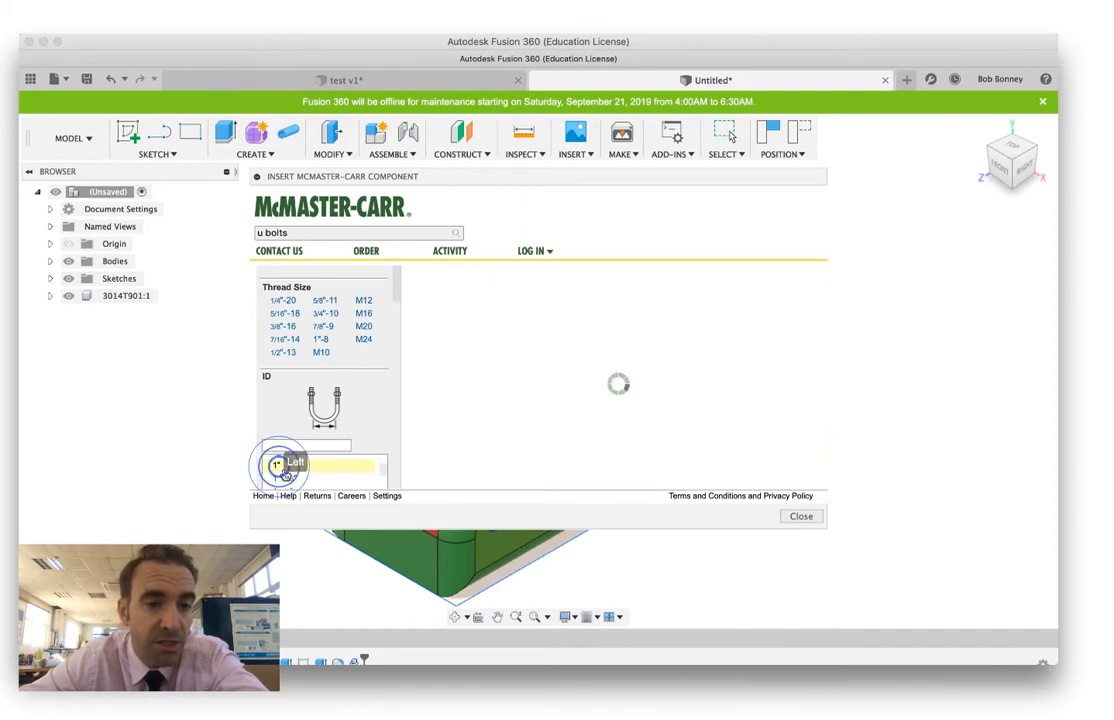
Open the product detail of black-oxide steel U-bolt 3201T12 with 1/4"-20 thread size
scroll(598, 383, down, 5)
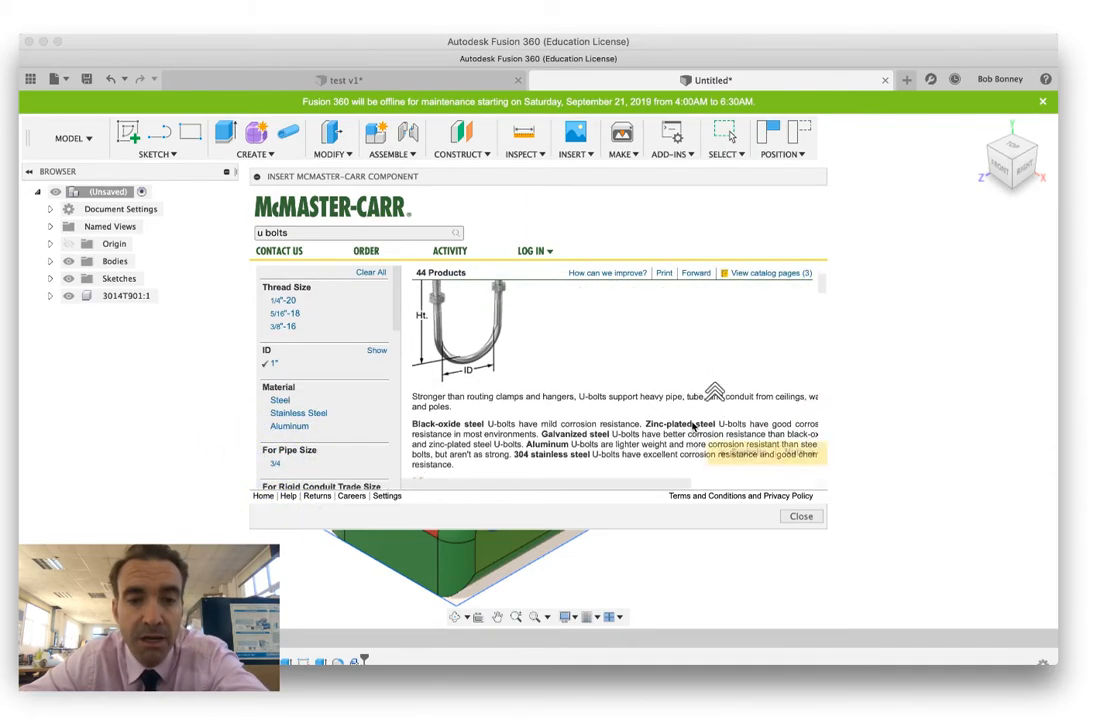
scroll(541, 433, down, 3)
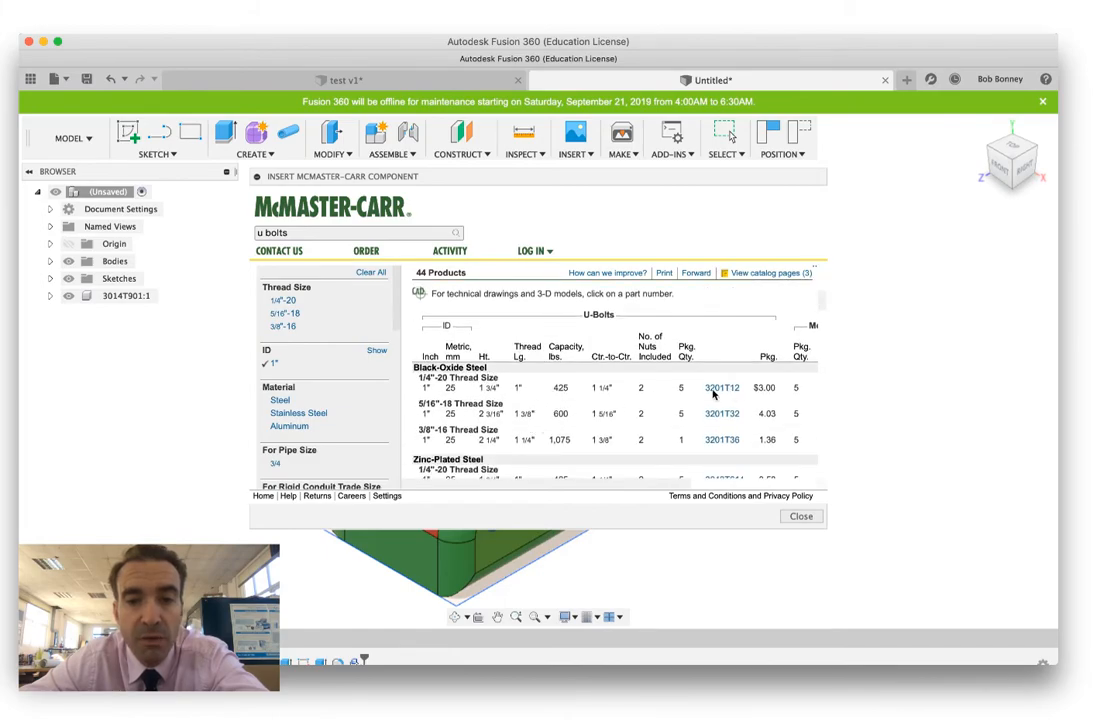
click(722, 388)
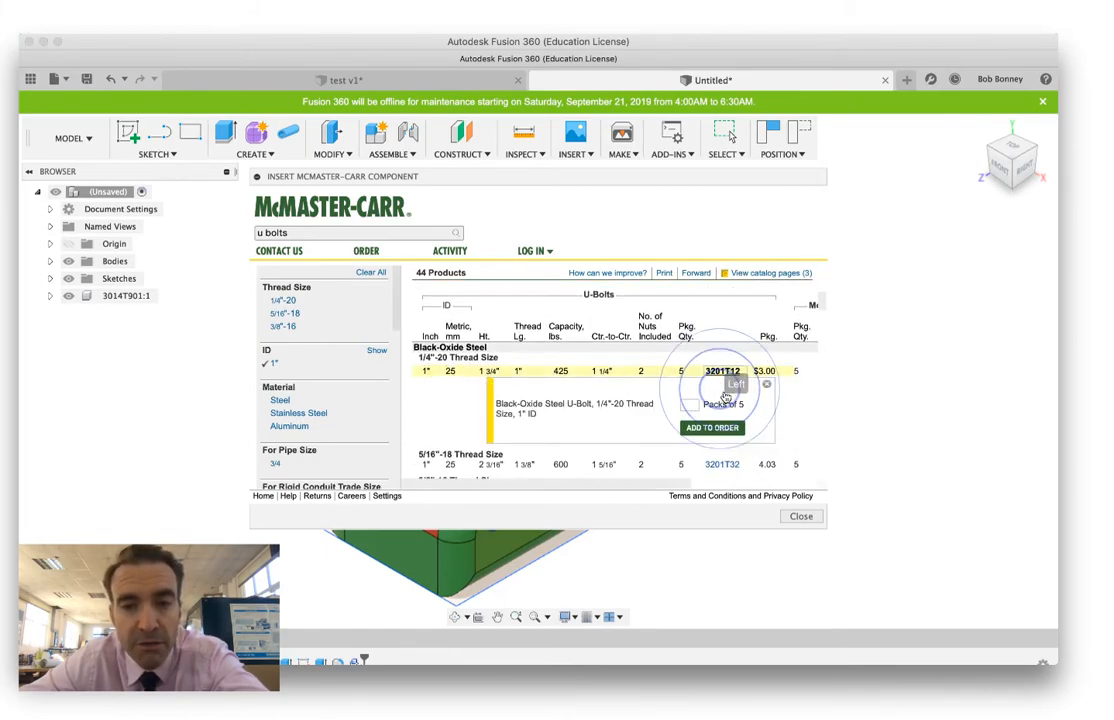
click(536, 393)
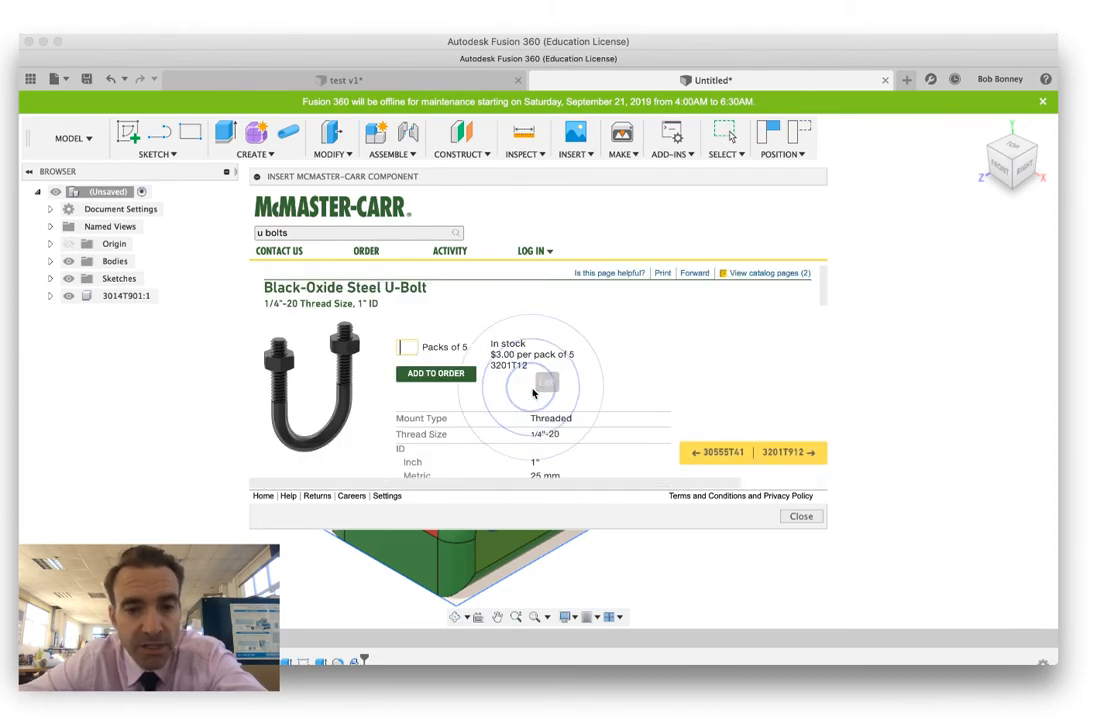
Enlarge the McMaster-Carr window and insert the U-bolt into the design as a 3-D STEP model
scroll(776, 395, down, 10)
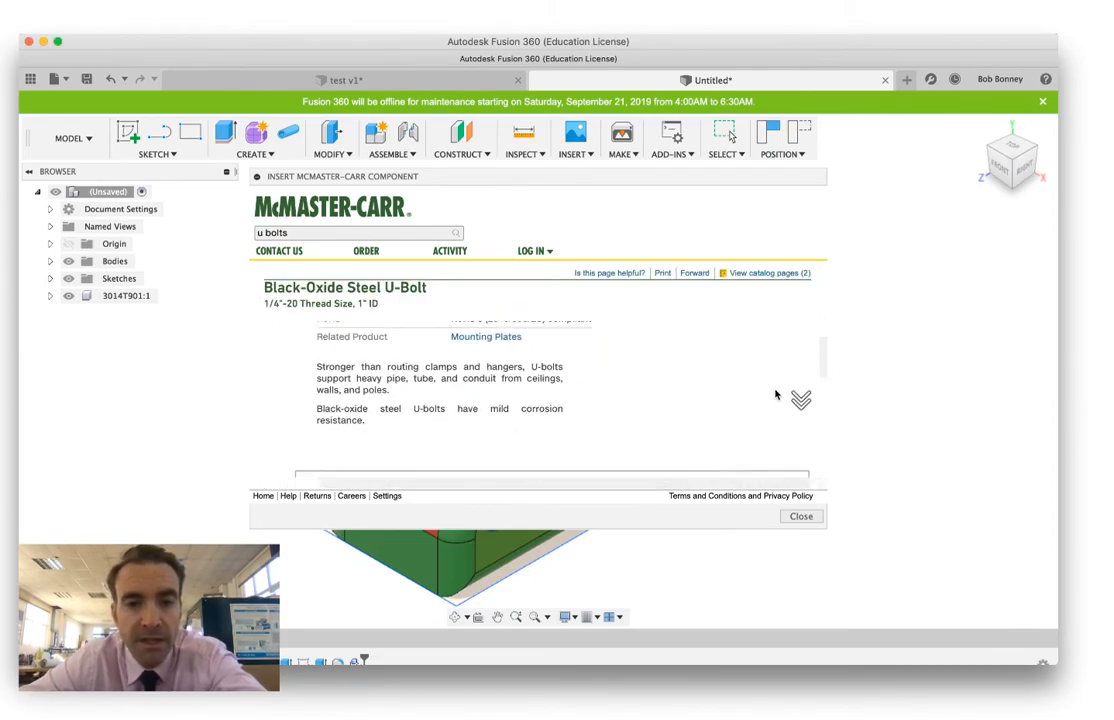
scroll(776, 395, up, 5)
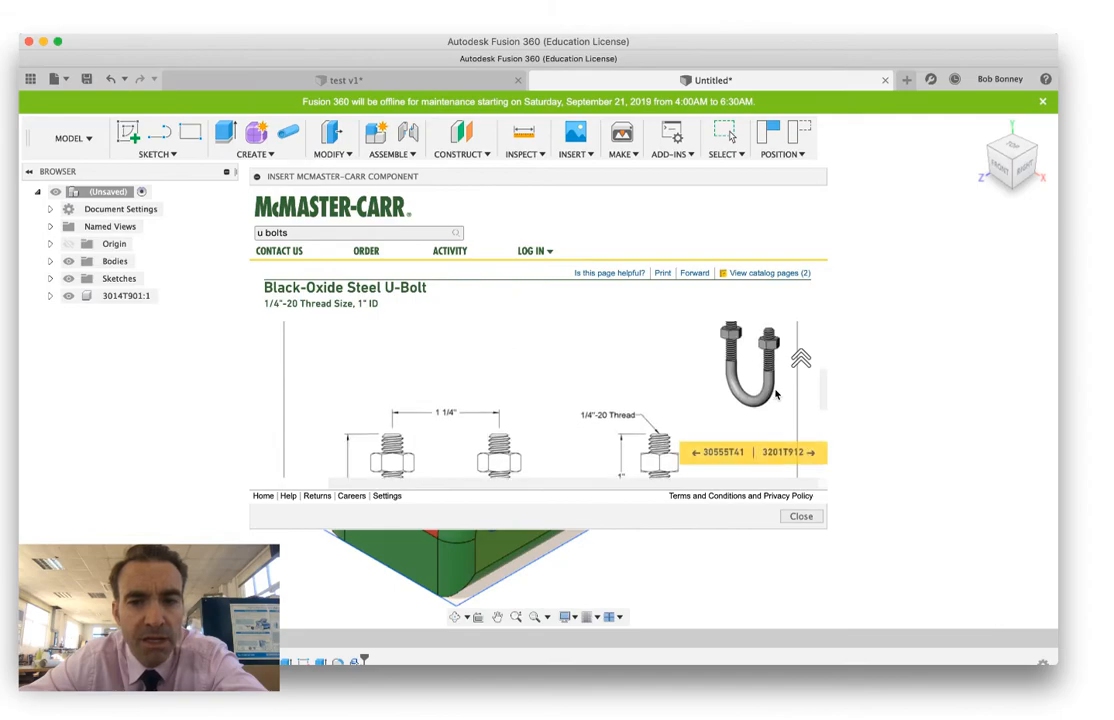
scroll(776, 395, up, 1)
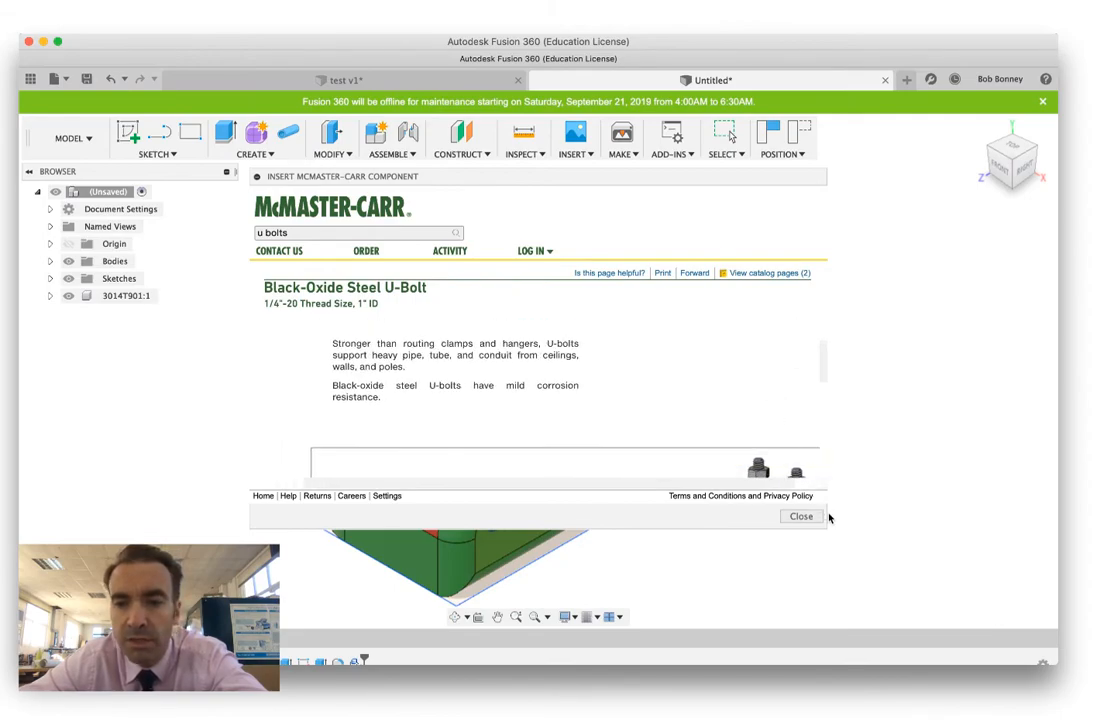
drag(825, 532, 918, 597)
scroll(816, 443, down, 5)
scroll(816, 442, down, 5)
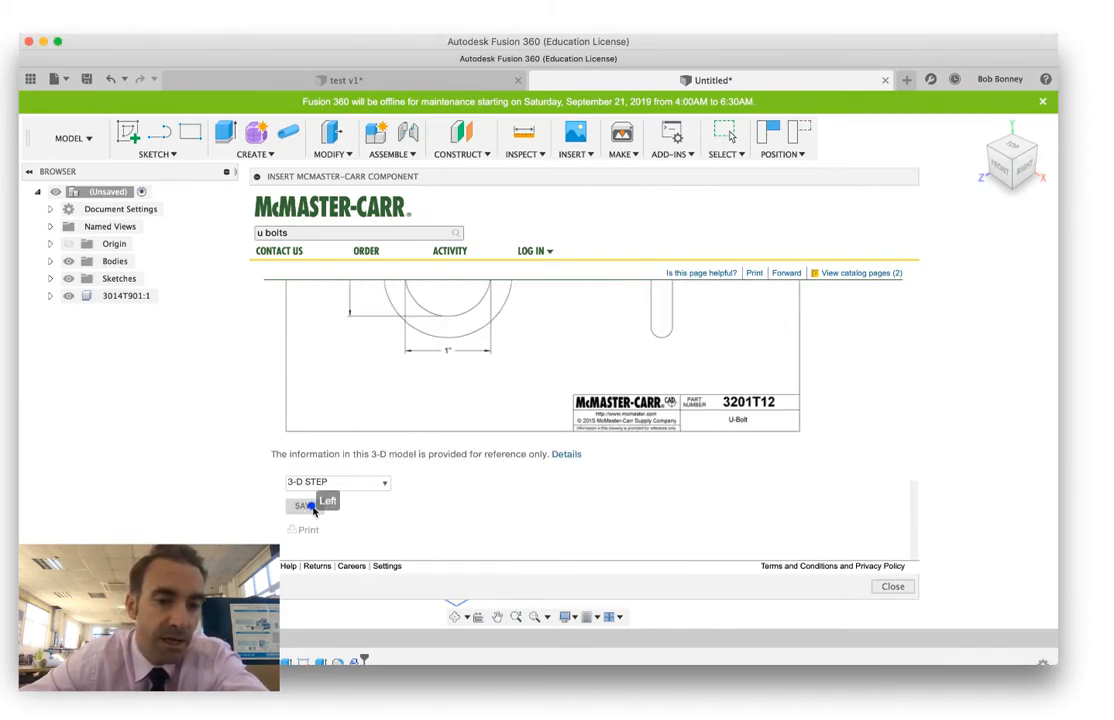
click(305, 506)
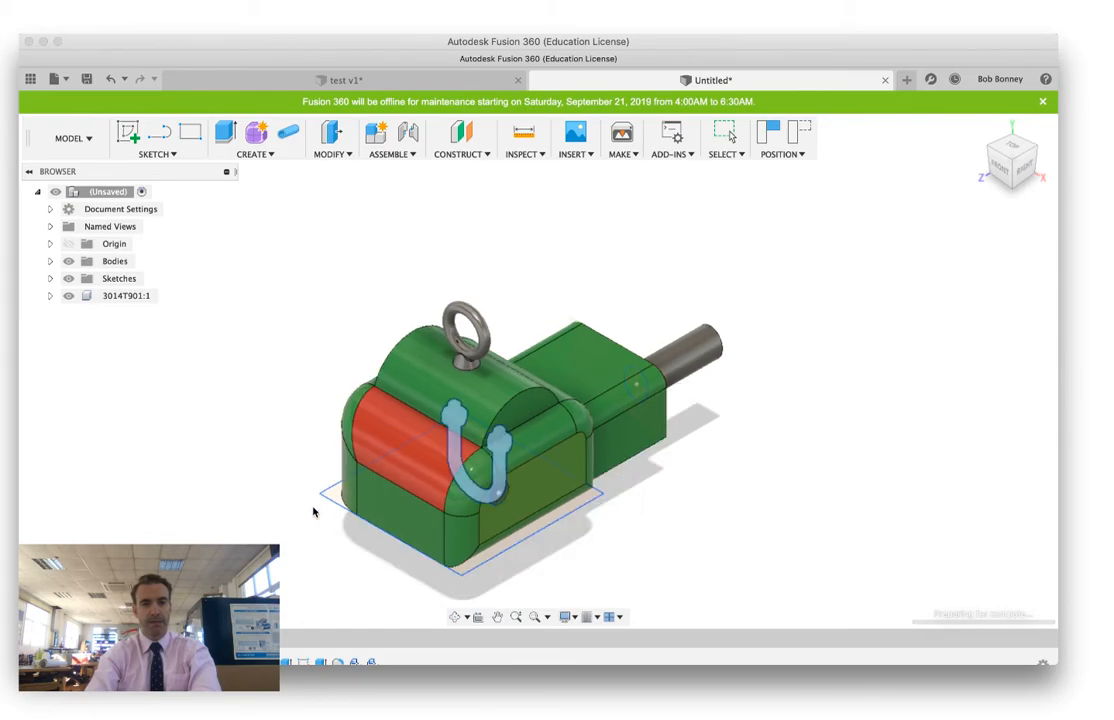
Move the U-bolt above the narrow rear block and rotate it -180 degrees about Z so its threaded ends point down
drag(483, 441, 486, 226)
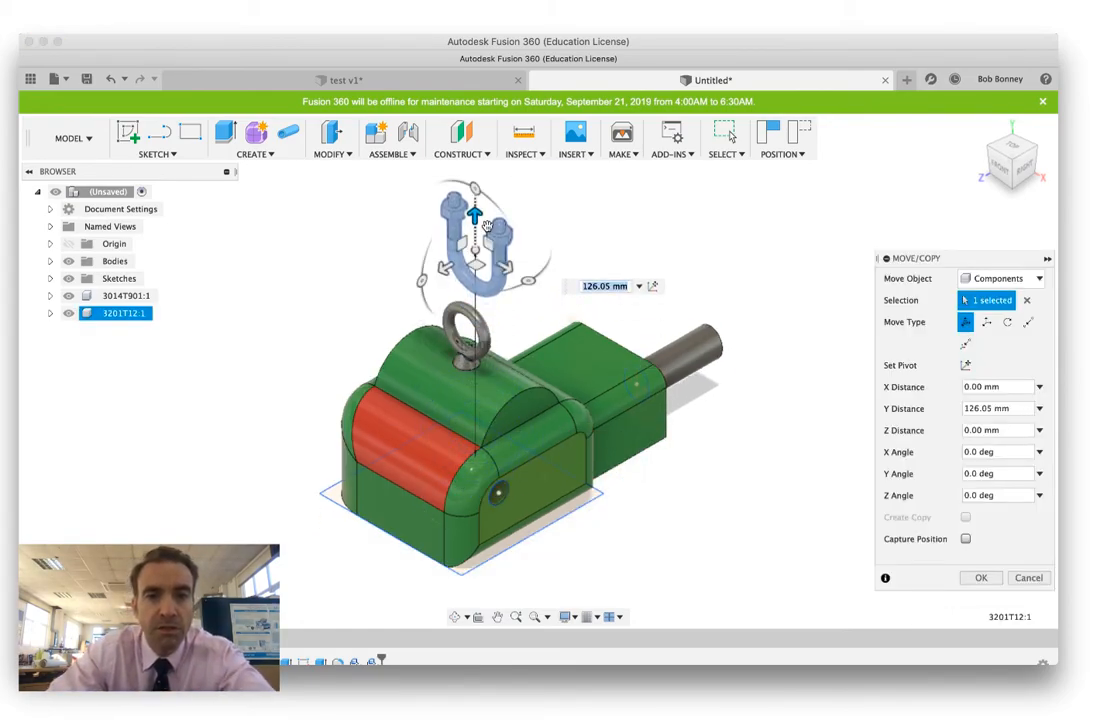
drag(480, 270, 625, 308)
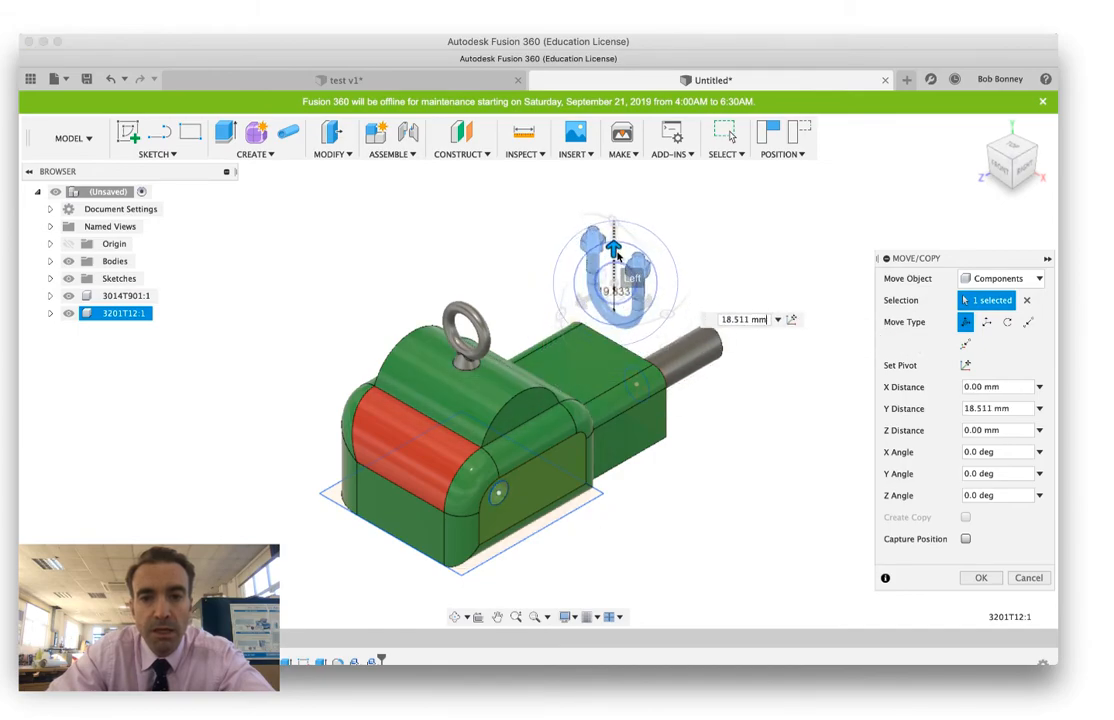
drag(640, 236, 613, 346)
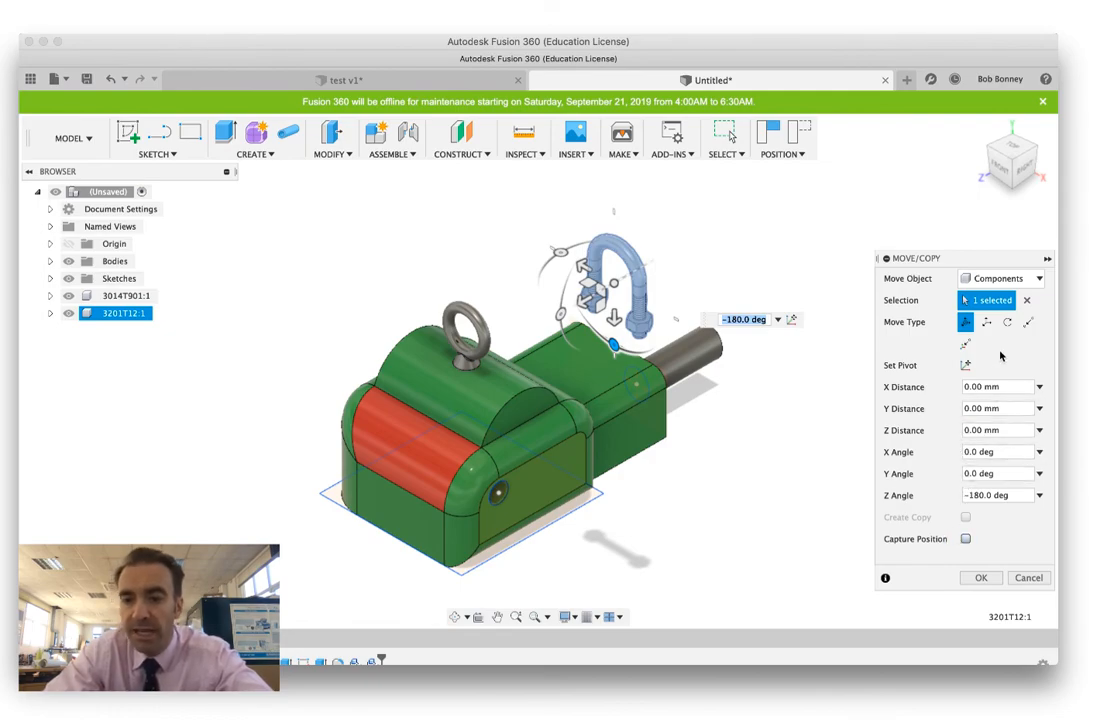
key(Return)
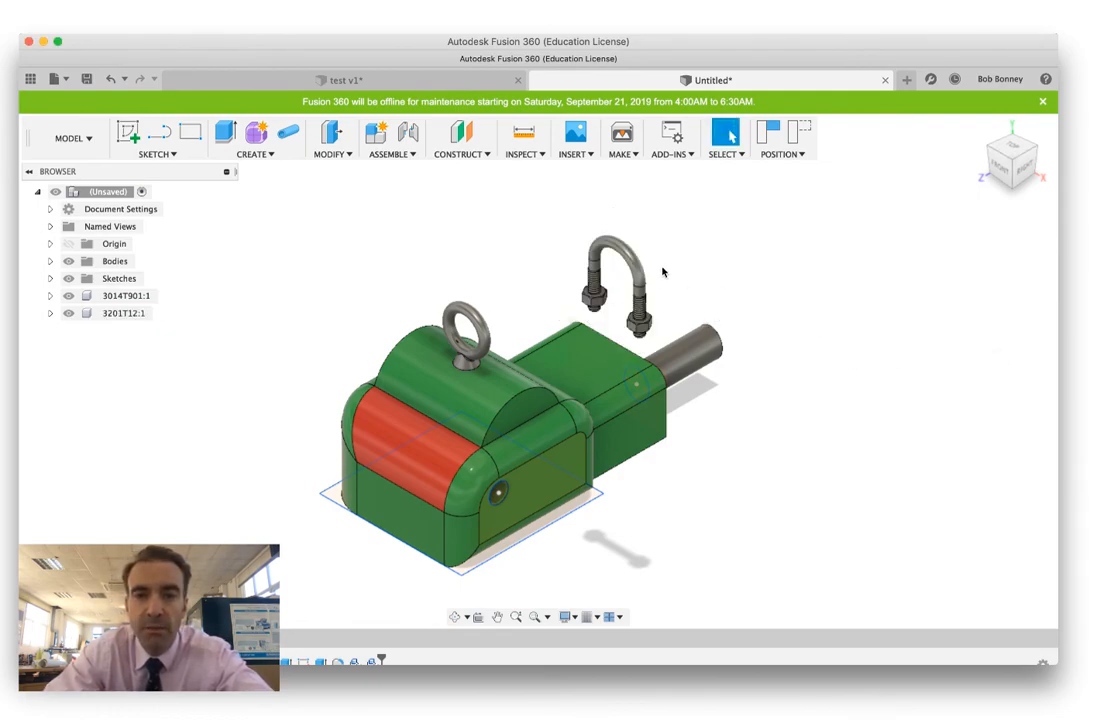
click(123, 315)
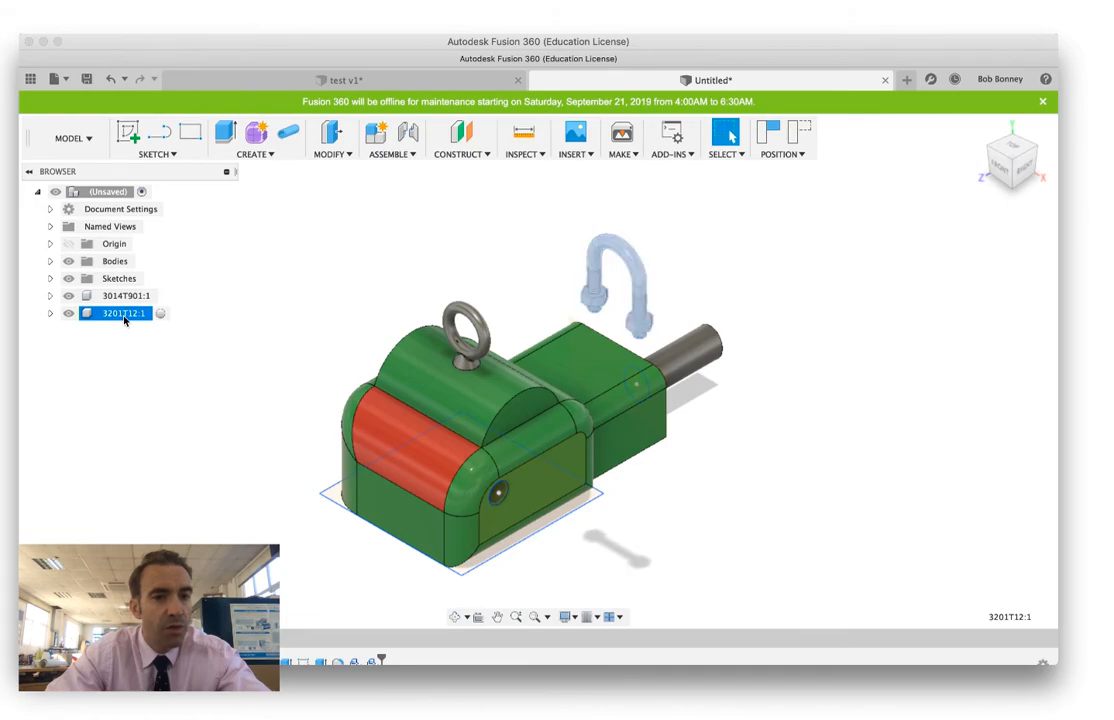
double_click(118, 315)
click(88, 316)
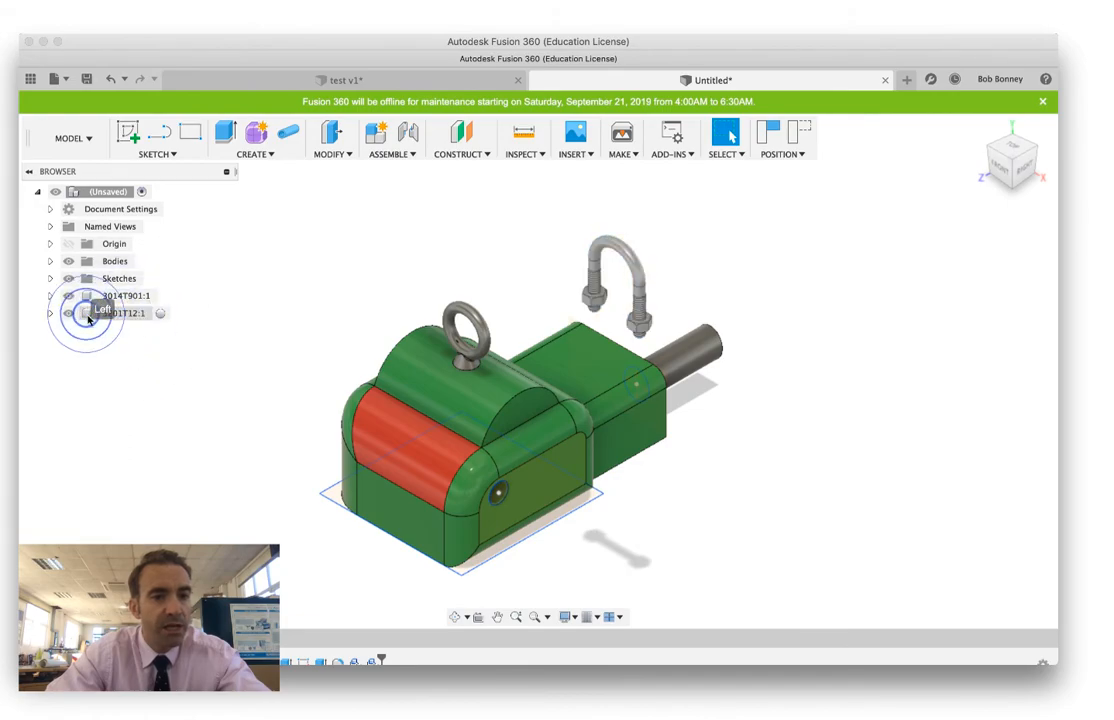
right_click(99, 317)
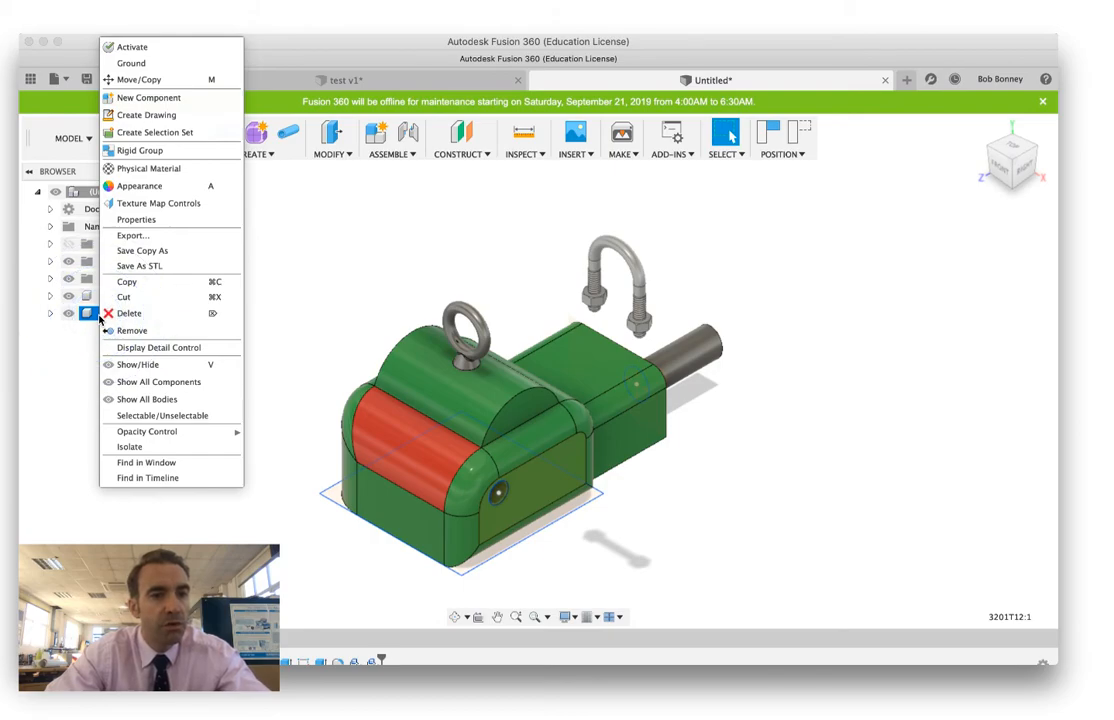
click(385, 173)
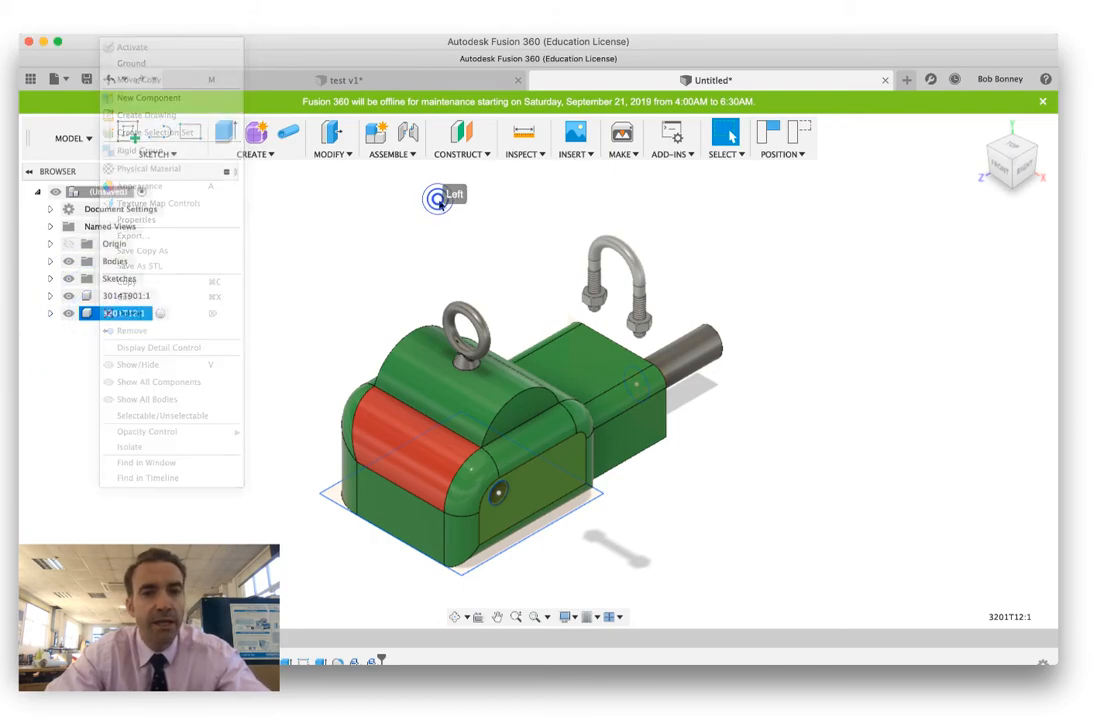
Scale the U-bolt's bent rod body uniformly by a factor of about 2.22 and select the whole U-bolt component
click(331, 154)
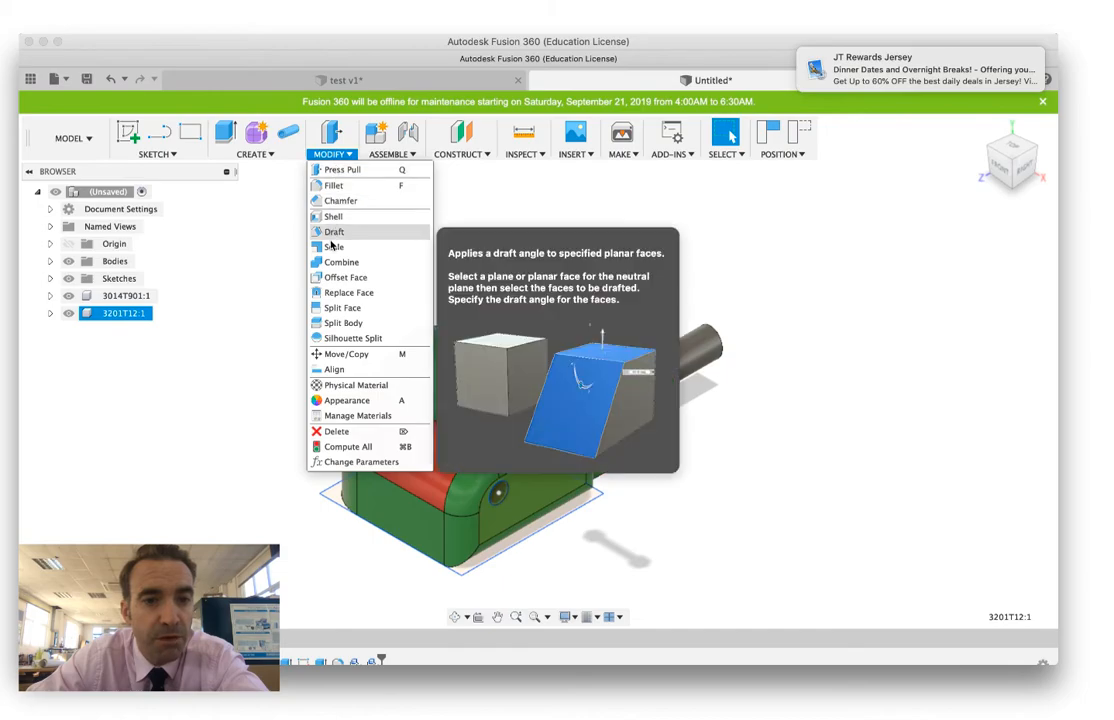
click(331, 248)
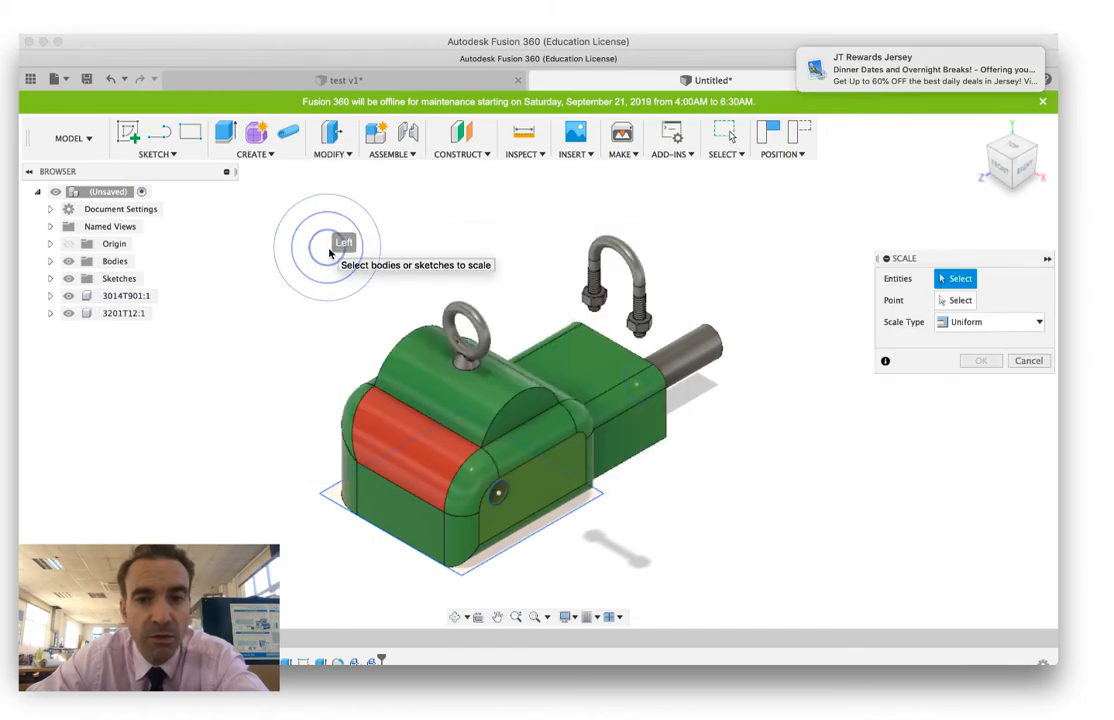
click(625, 258)
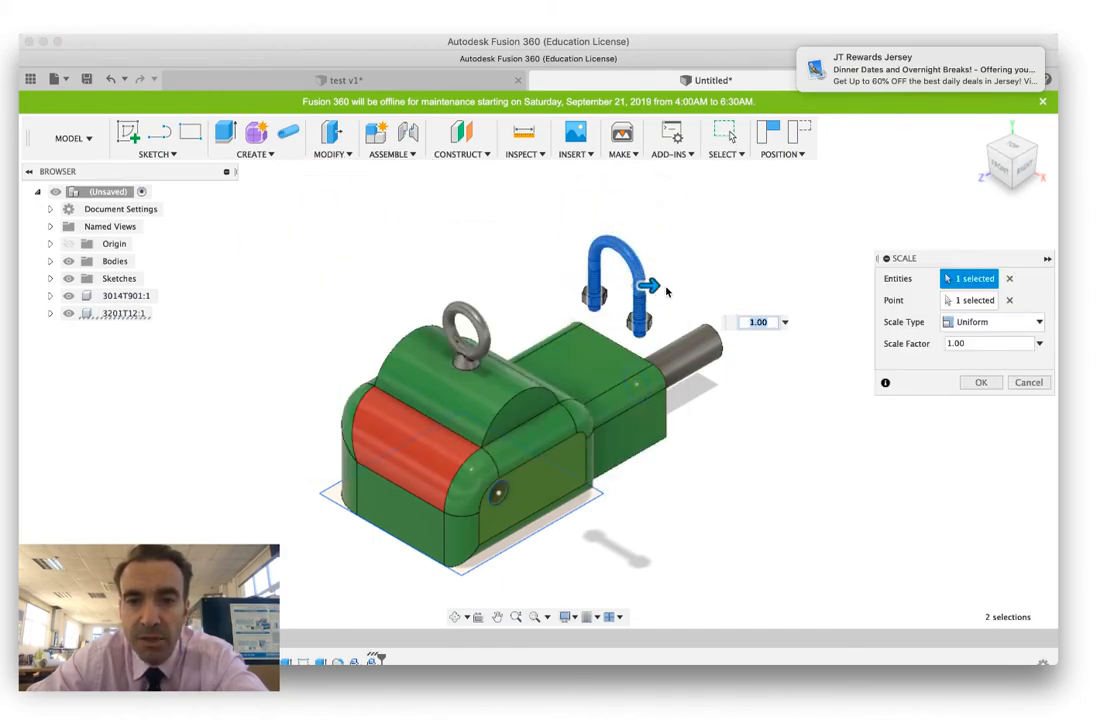
drag(655, 289, 678, 298)
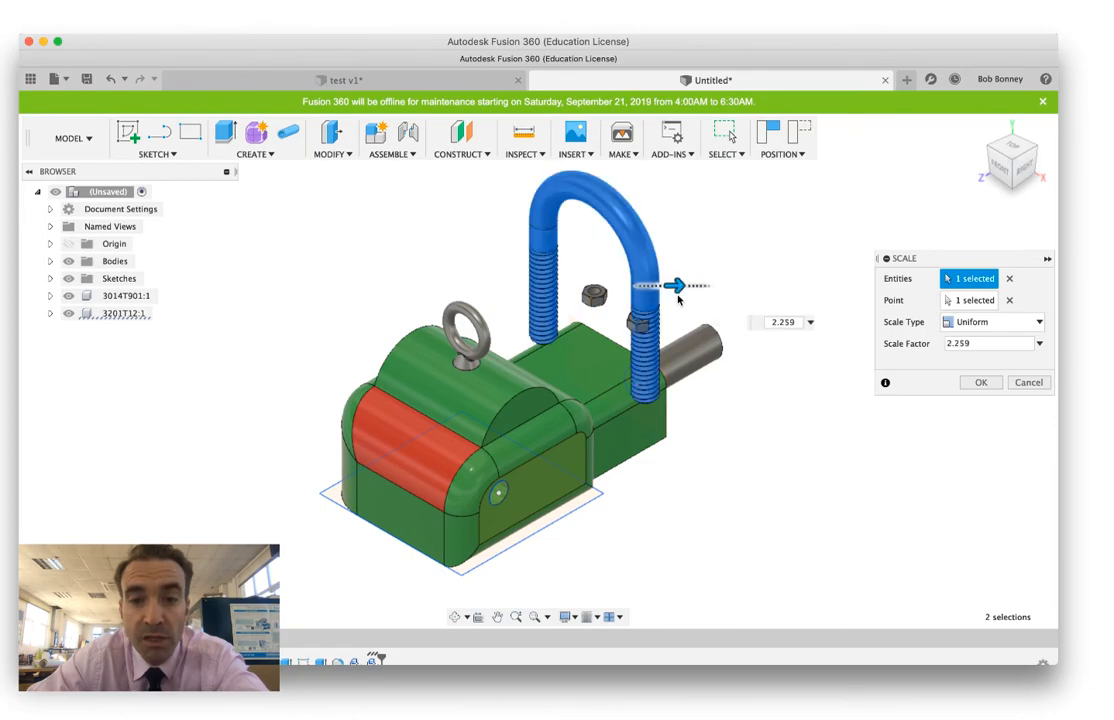
key(Return)
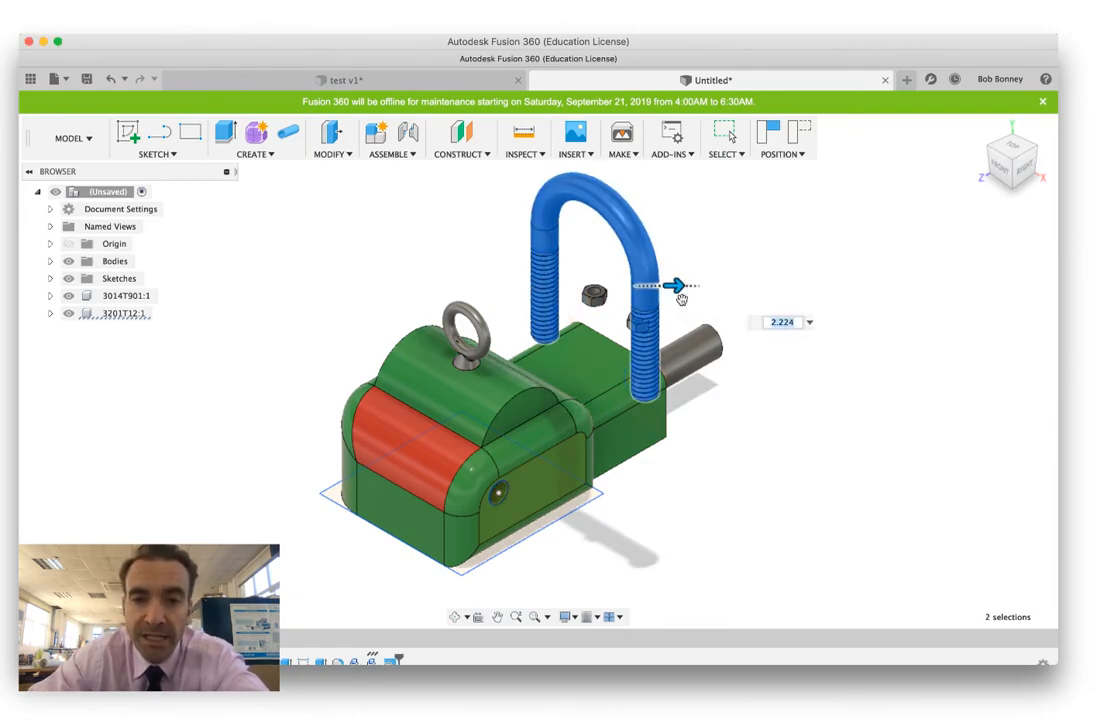
click(128, 317)
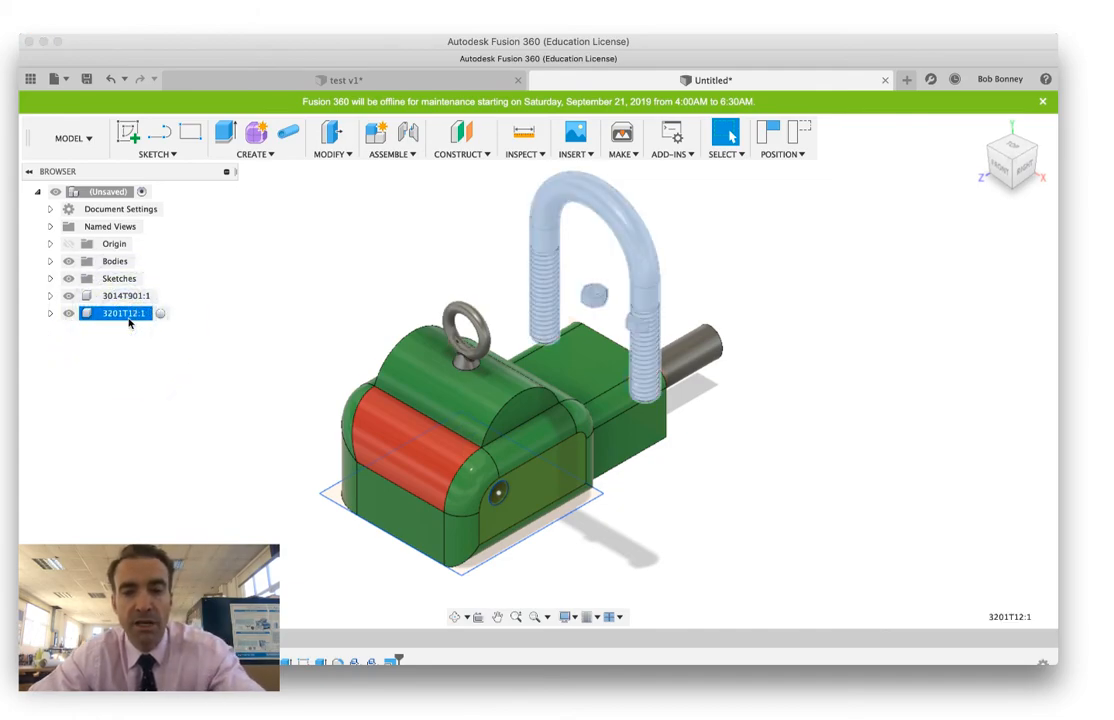
Move the U-bolt about 106 mm along Z, lower its threaded ends to the blocks' base, and centre it across the width, about 67 mm in X
key(m)
drag(558, 298, 407, 375)
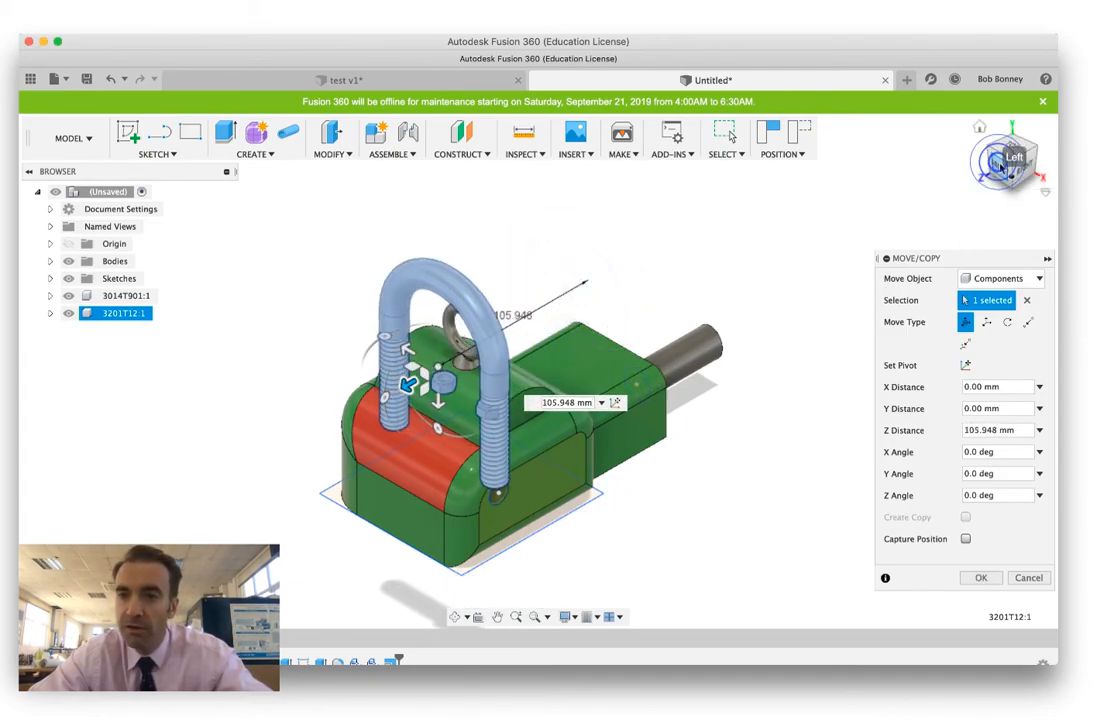
click(1003, 166)
drag(675, 203, 677, 401)
drag(636, 361, 497, 357)
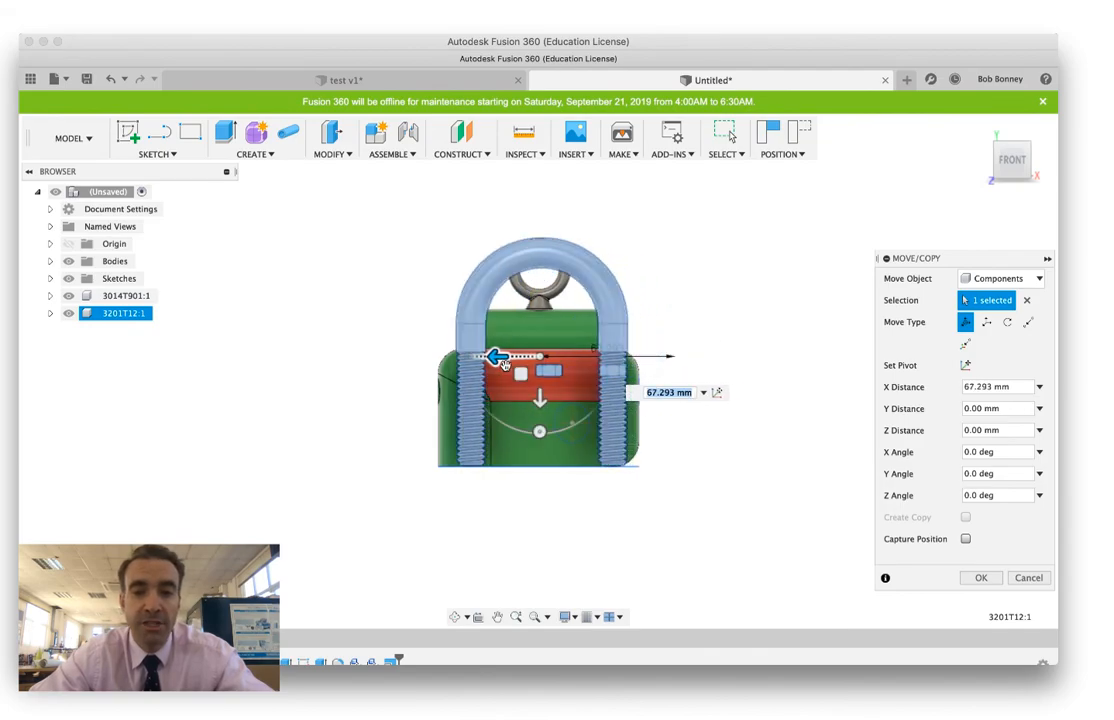
Move the U-bolt back about -146 mm along Z so it straddles the narrow rear block just behind the large front block
click(1040, 167)
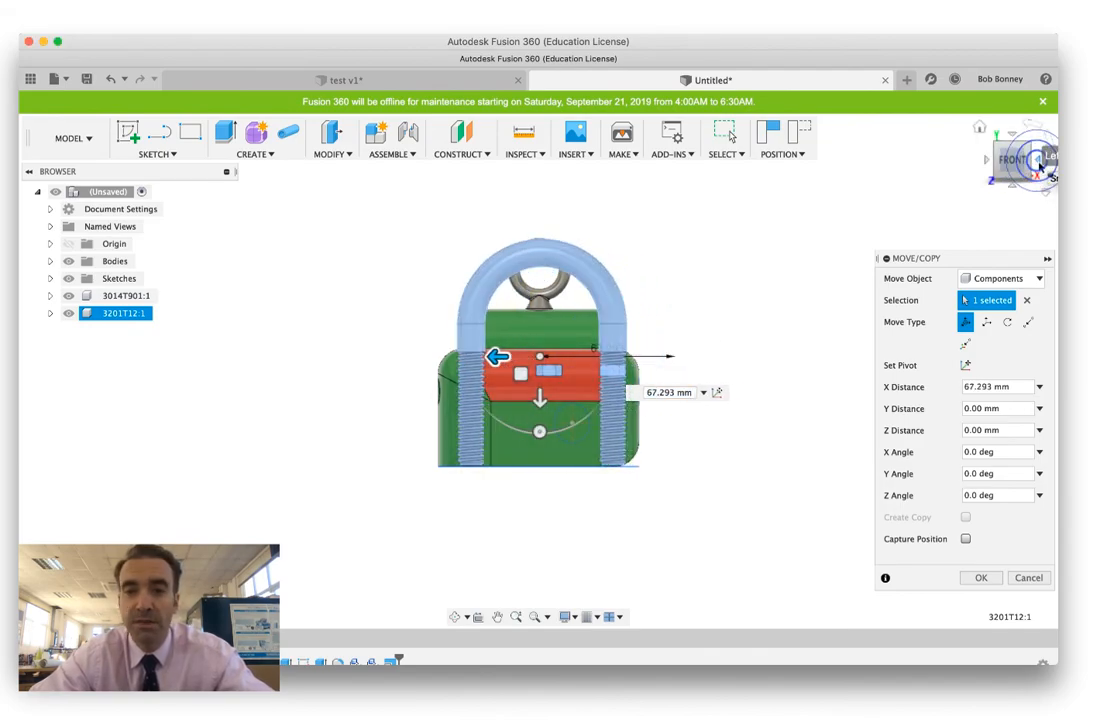
drag(218, 358, 499, 357)
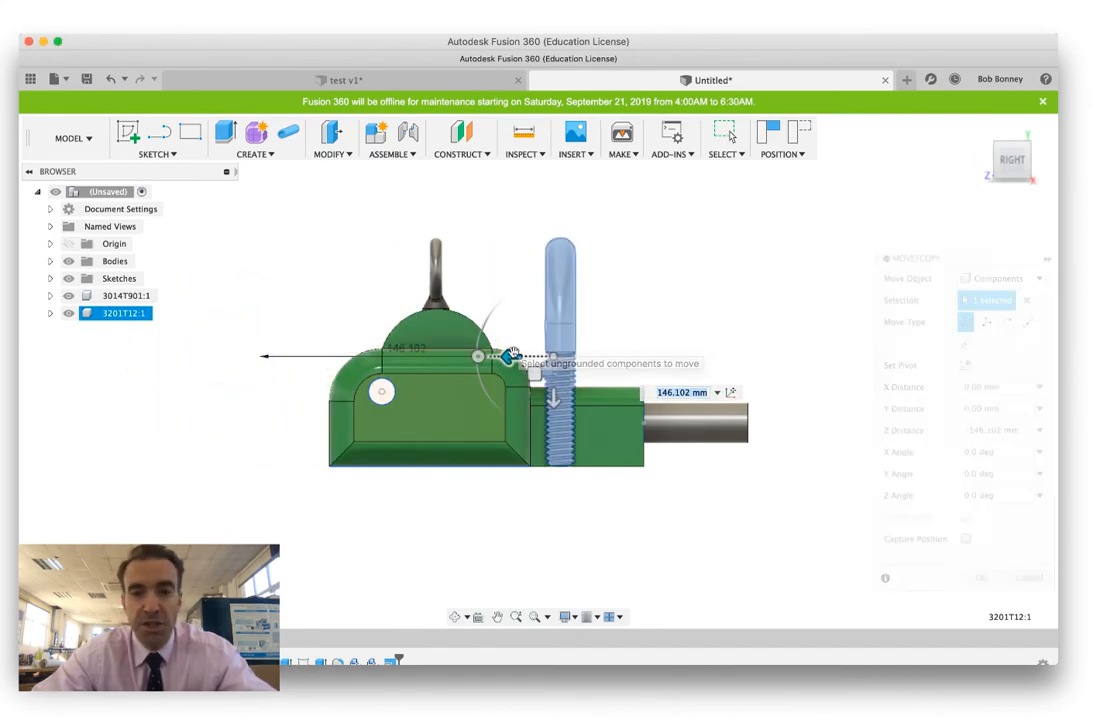
key(Return)
click(980, 127)
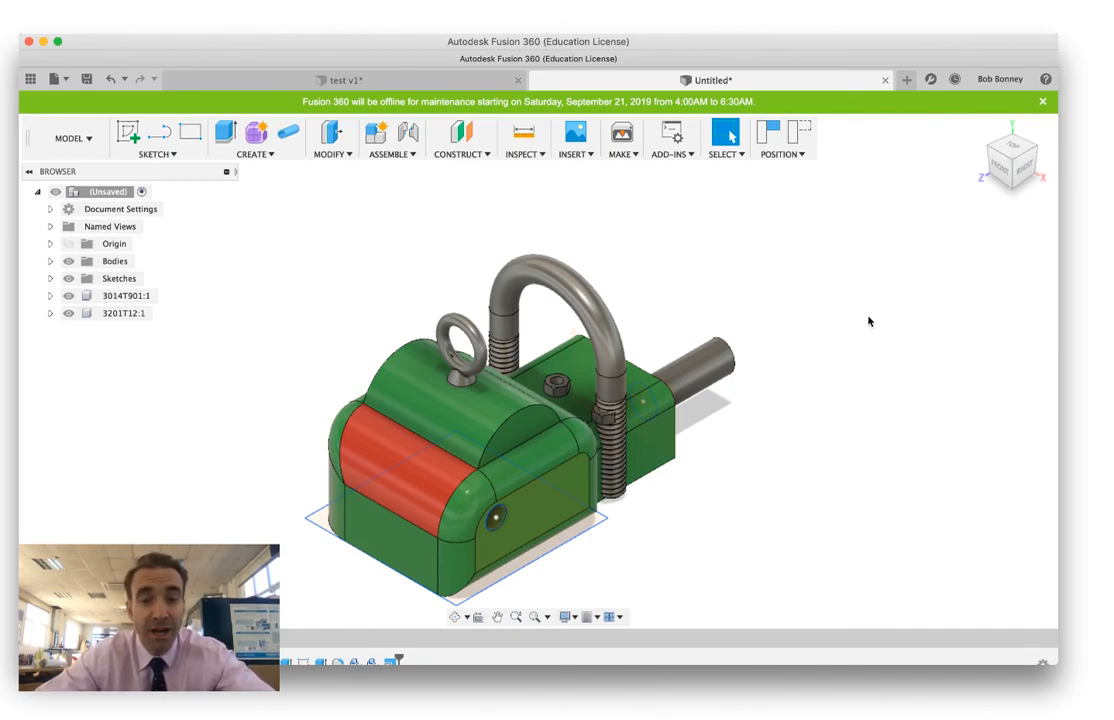
click(621, 42)
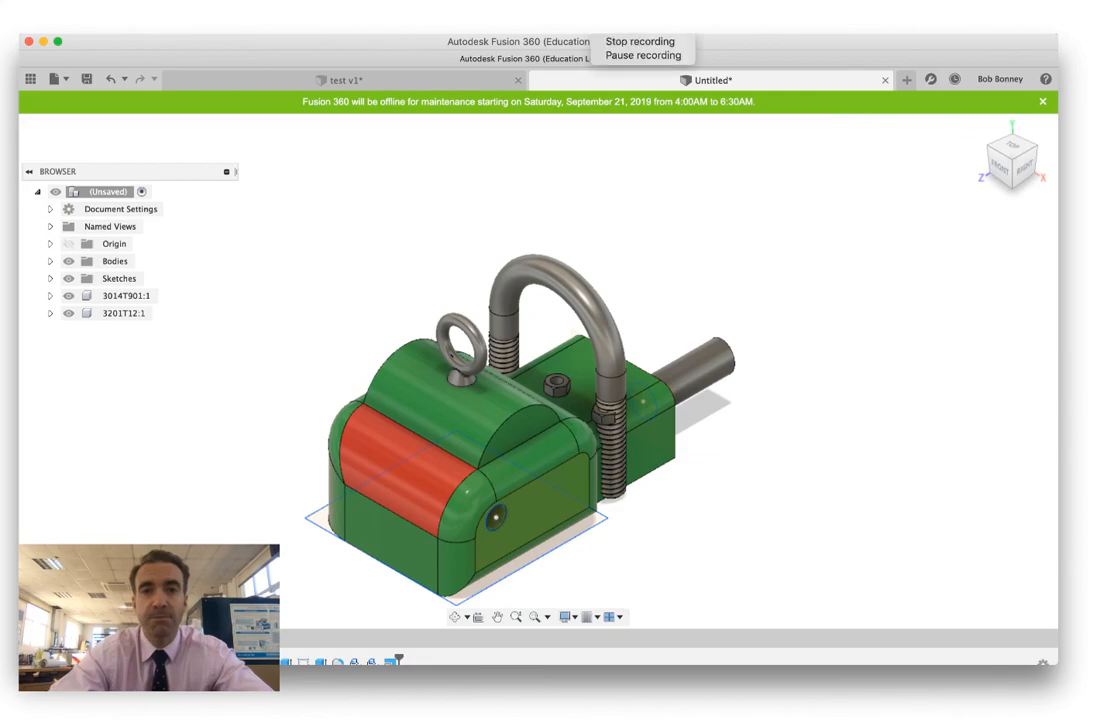